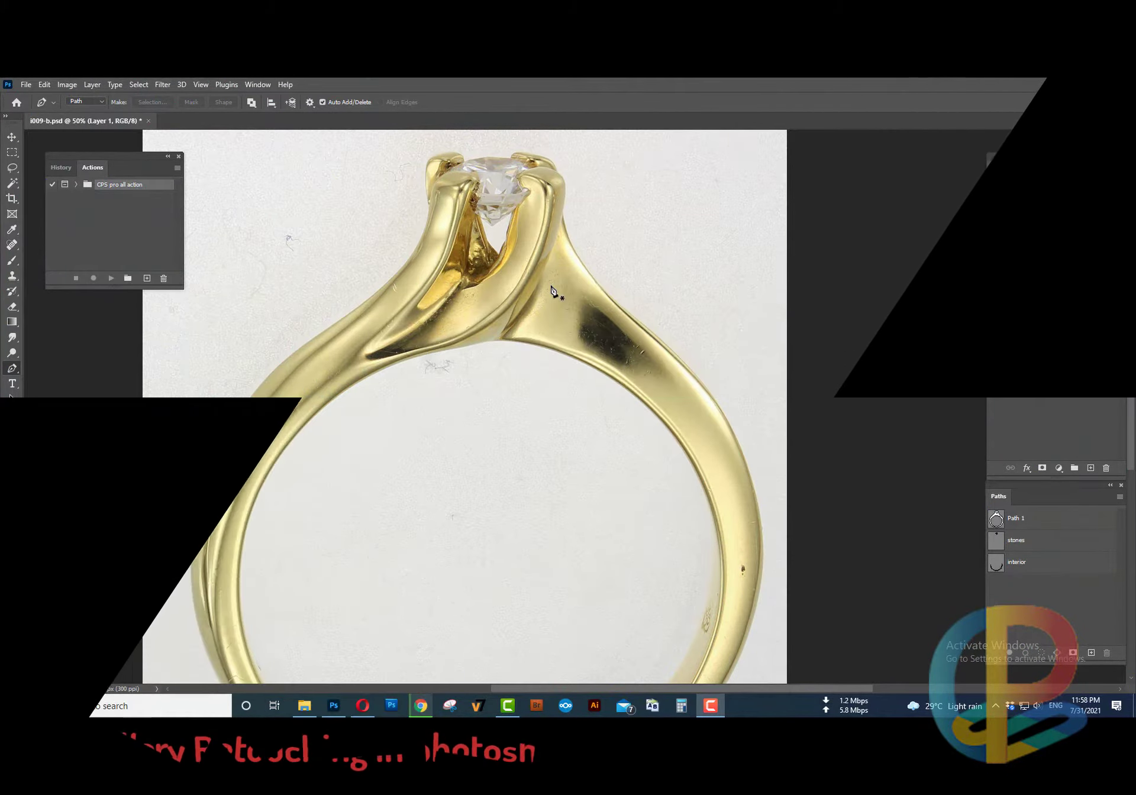
Zoom in on the right band and heal its first dark spot with the Spot Healing Brush
scroll(524, 389, "up", 1)
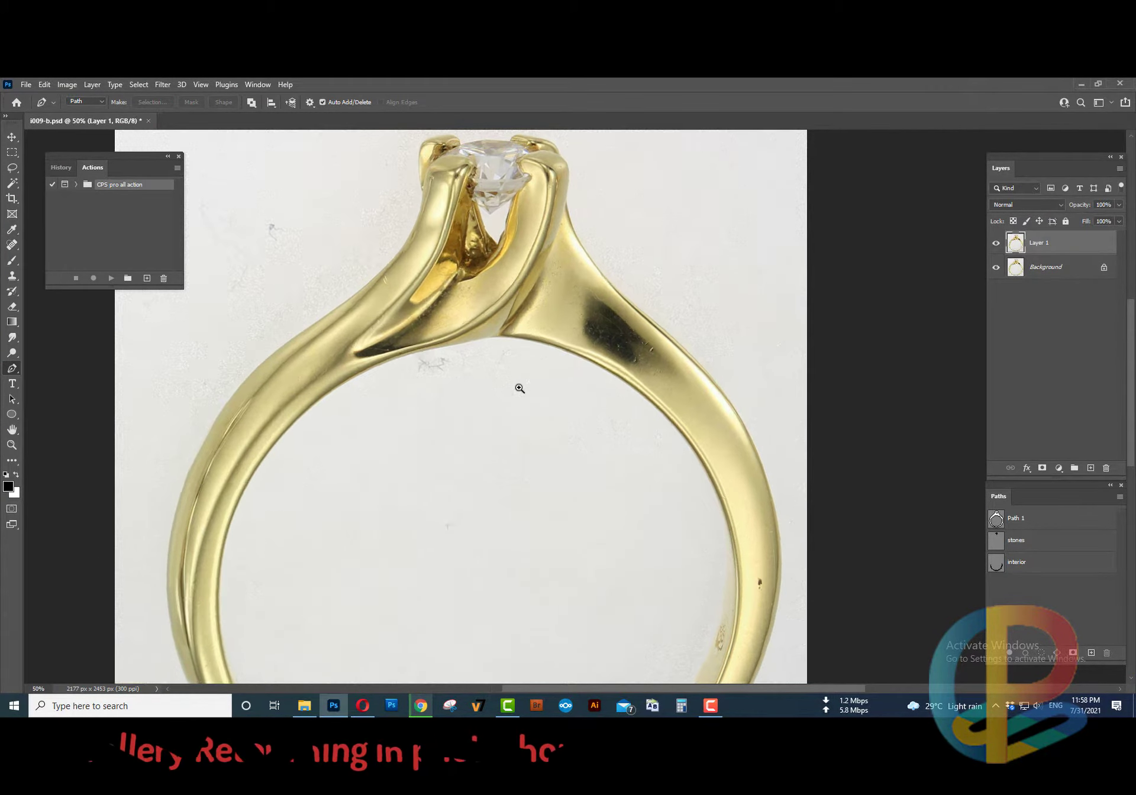
scroll(527, 379, "down", 3)
scroll(545, 361, "down", 3)
scroll(561, 348, "up", 3)
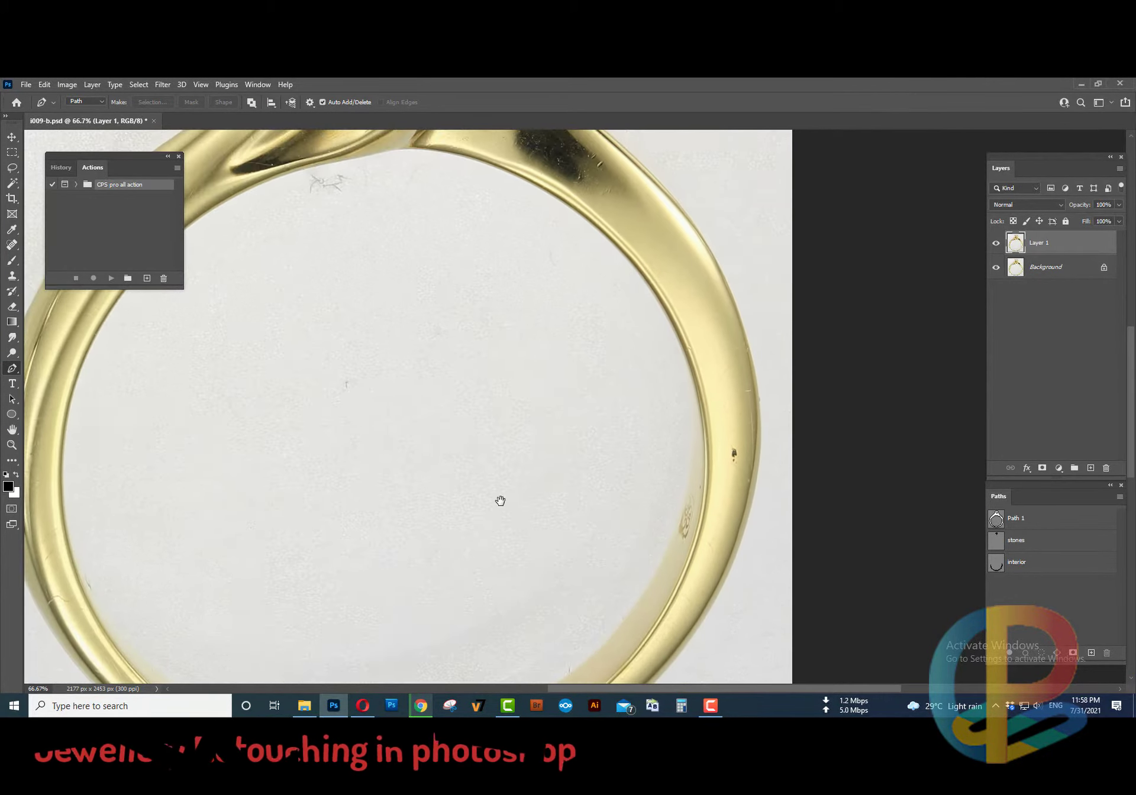
scroll(500, 501, "up", 2)
scroll(671, 498, "up", 2)
left_click_drag(645, 507, 599, 395)
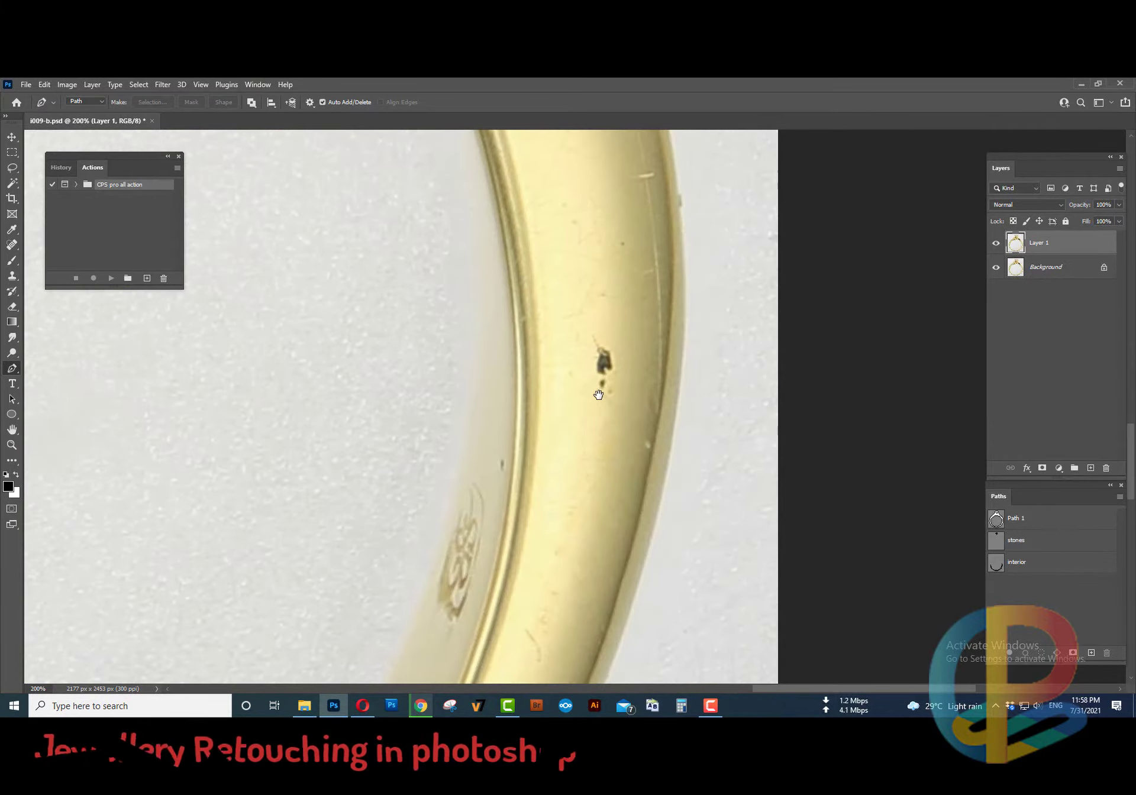
key("j")
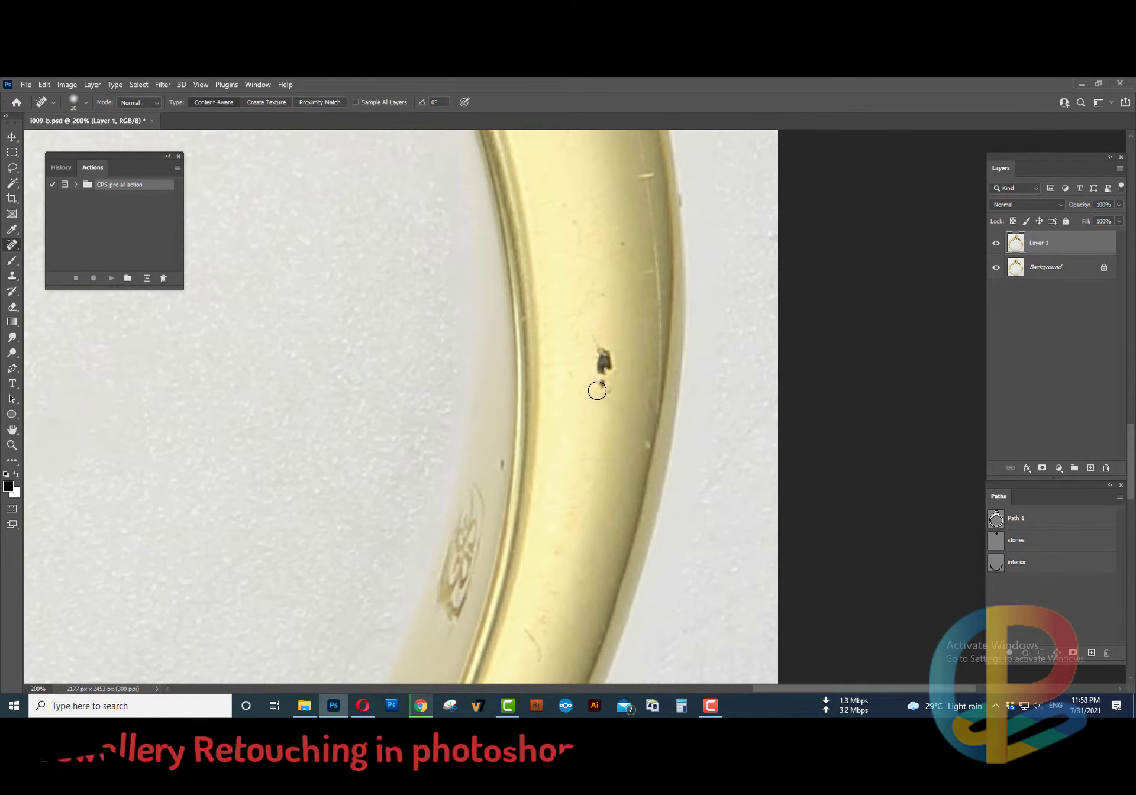
mouse_move(601, 385)
left_mouse_down()
mouse_move(609, 397)
mouse_move(599, 395)
mouse_move(593, 340)
left_mouse_up()
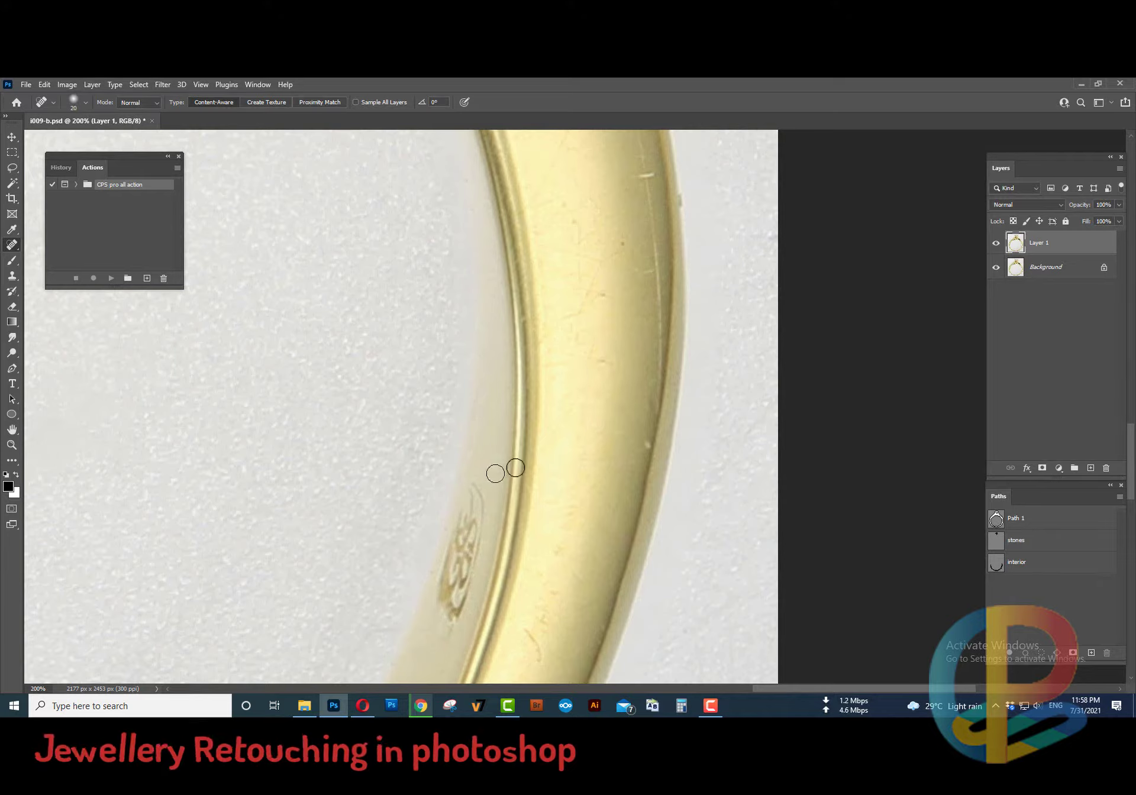
Heal the remaining small dark dots and the large dark blotch on the band
left_click_drag(646, 435, 646, 439)
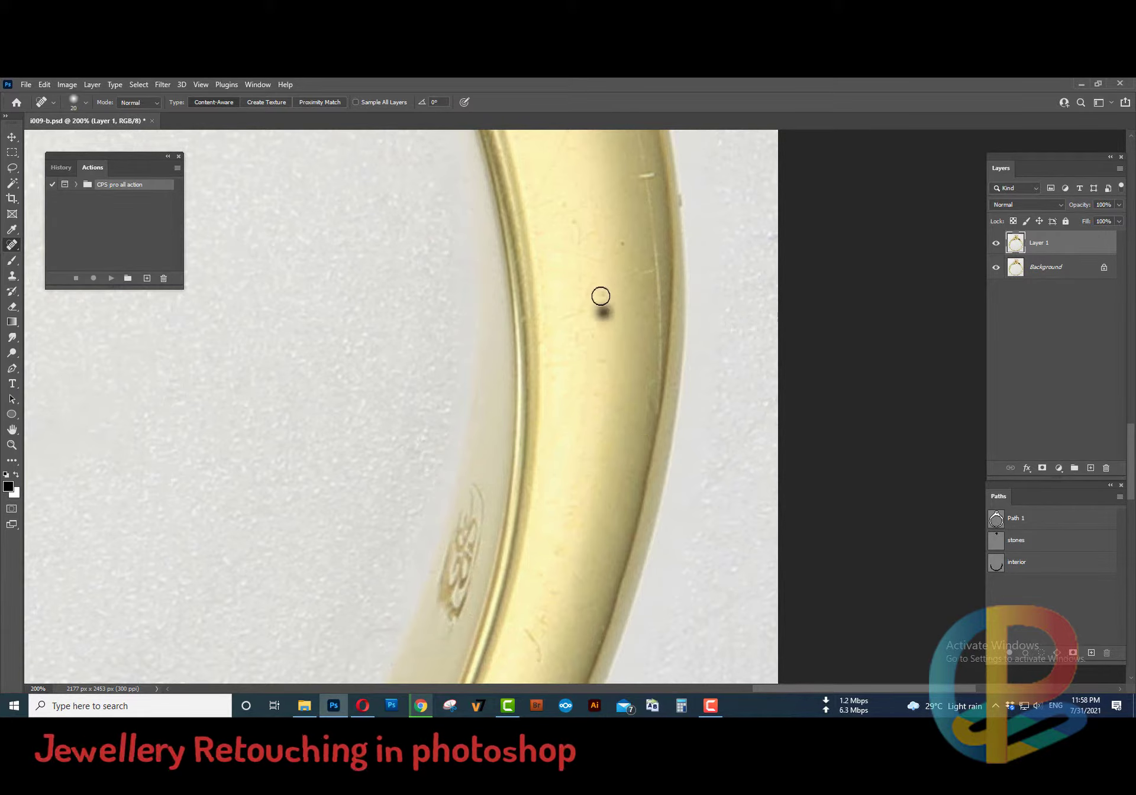
left_click(622, 243)
scroll(571, 256, "up", 2)
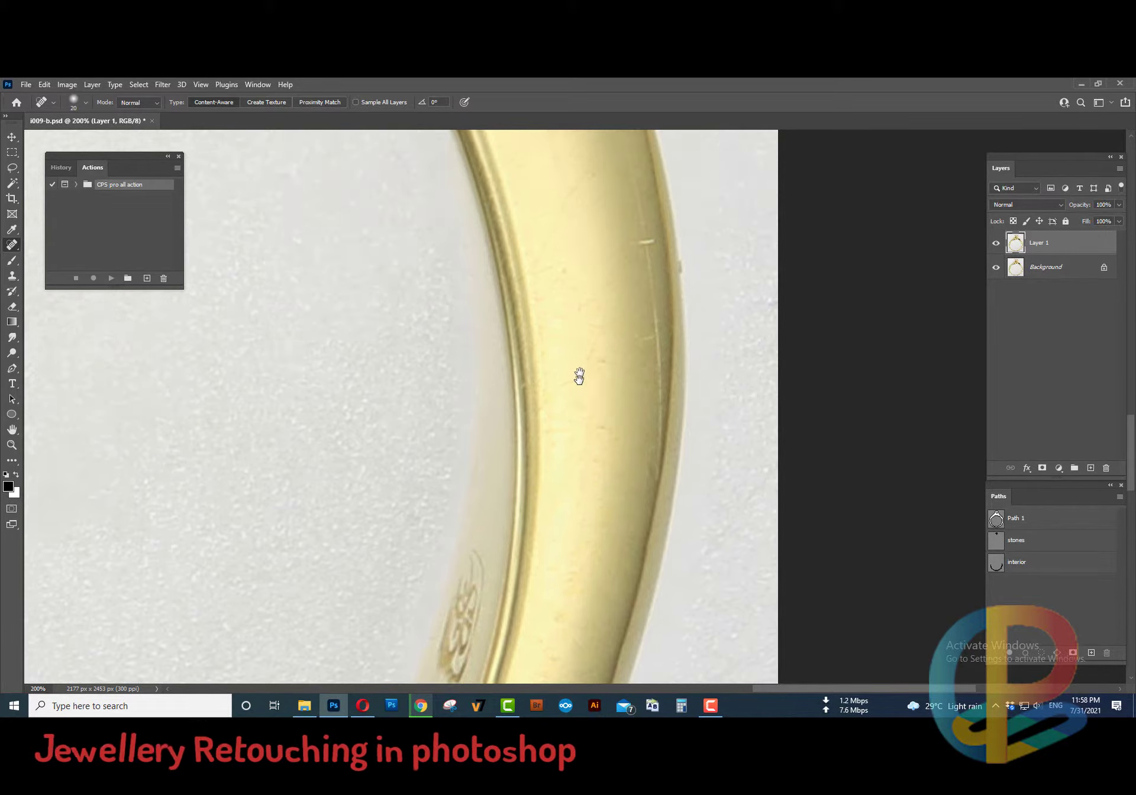
scroll(578, 375, "up", 2)
left_click(630, 374)
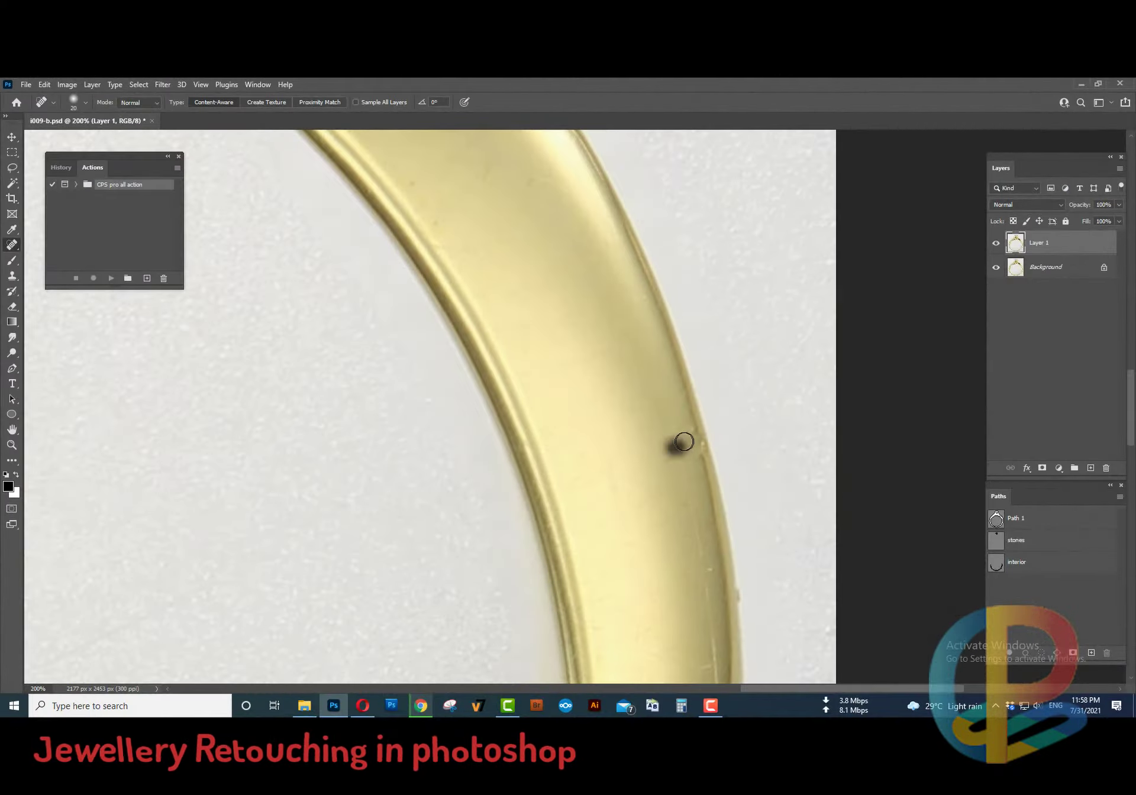
Spot-heal the dark spot, upper-band scratches and dark dot into clean gold
left_click(679, 444)
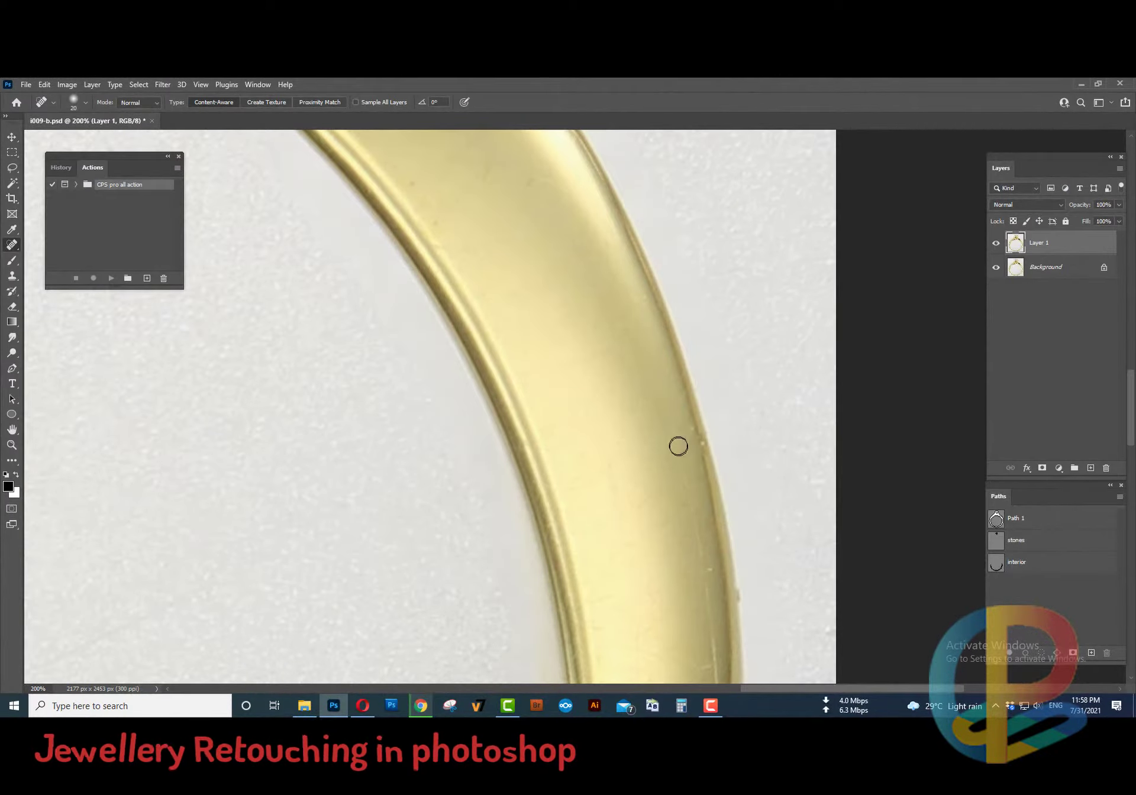
left_click_drag(447, 243, 541, 350)
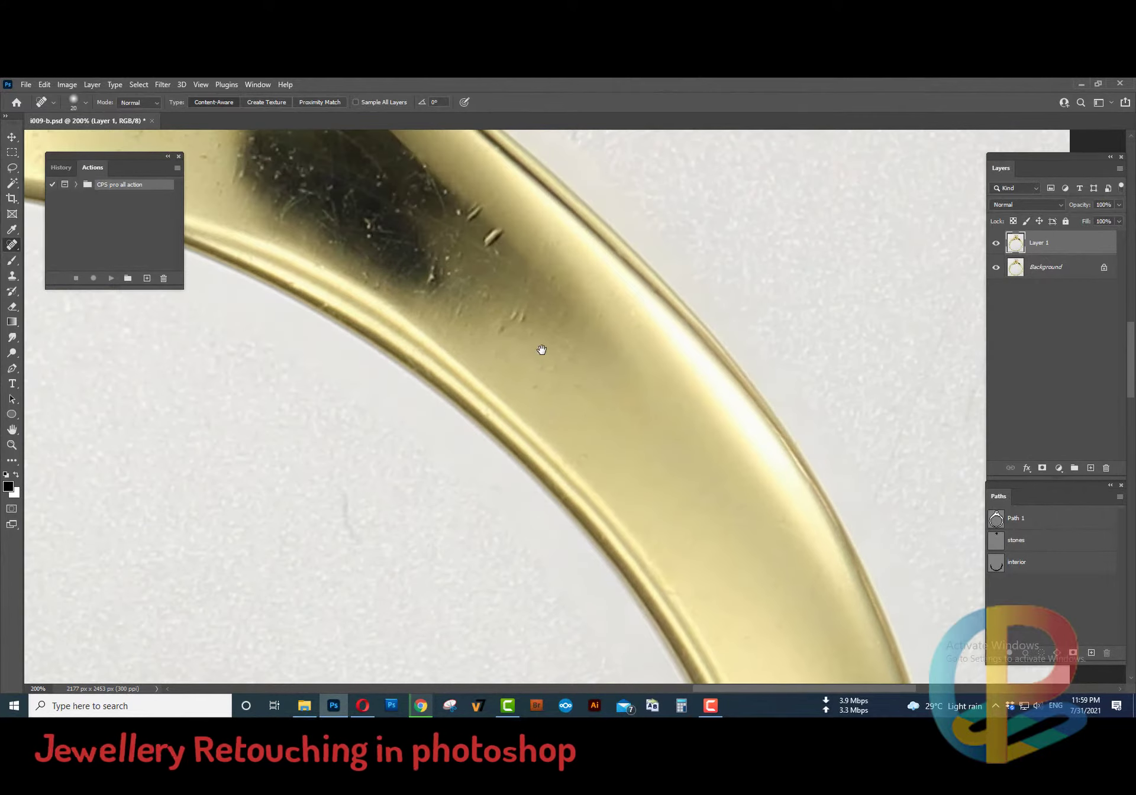
left_click_drag(485, 246, 497, 230)
left_click_drag(480, 204, 465, 224)
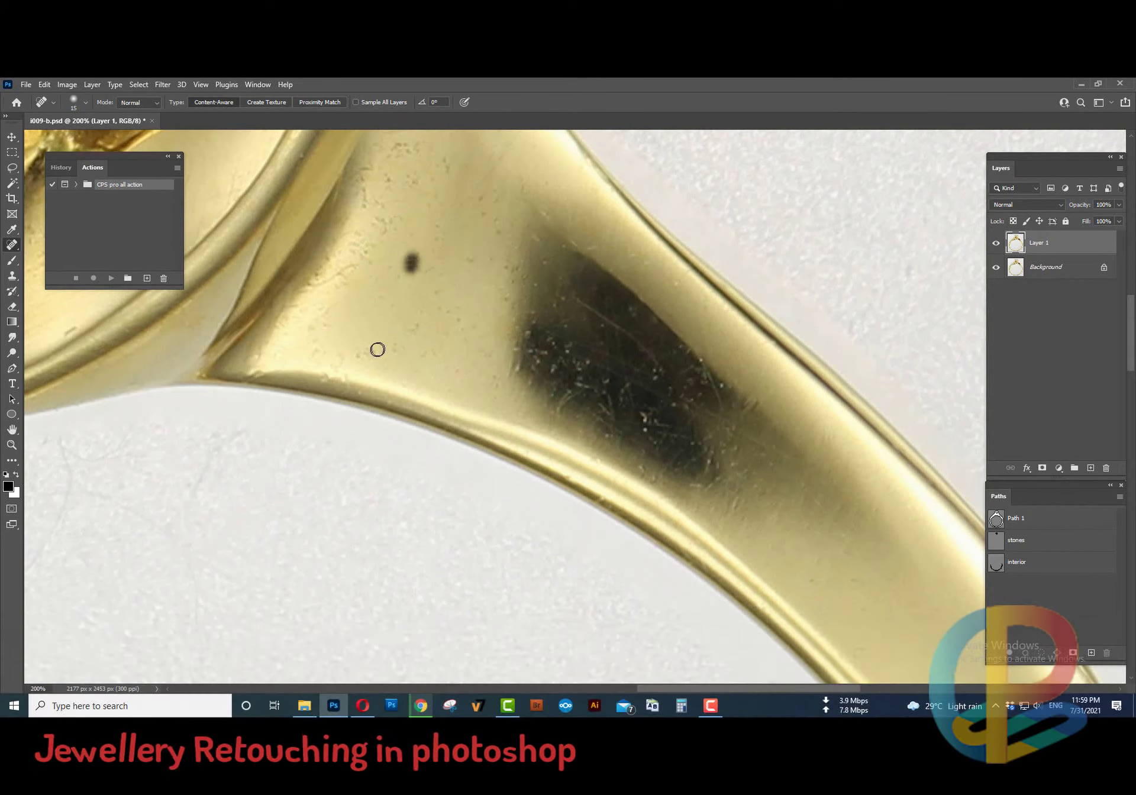
left_click(366, 349)
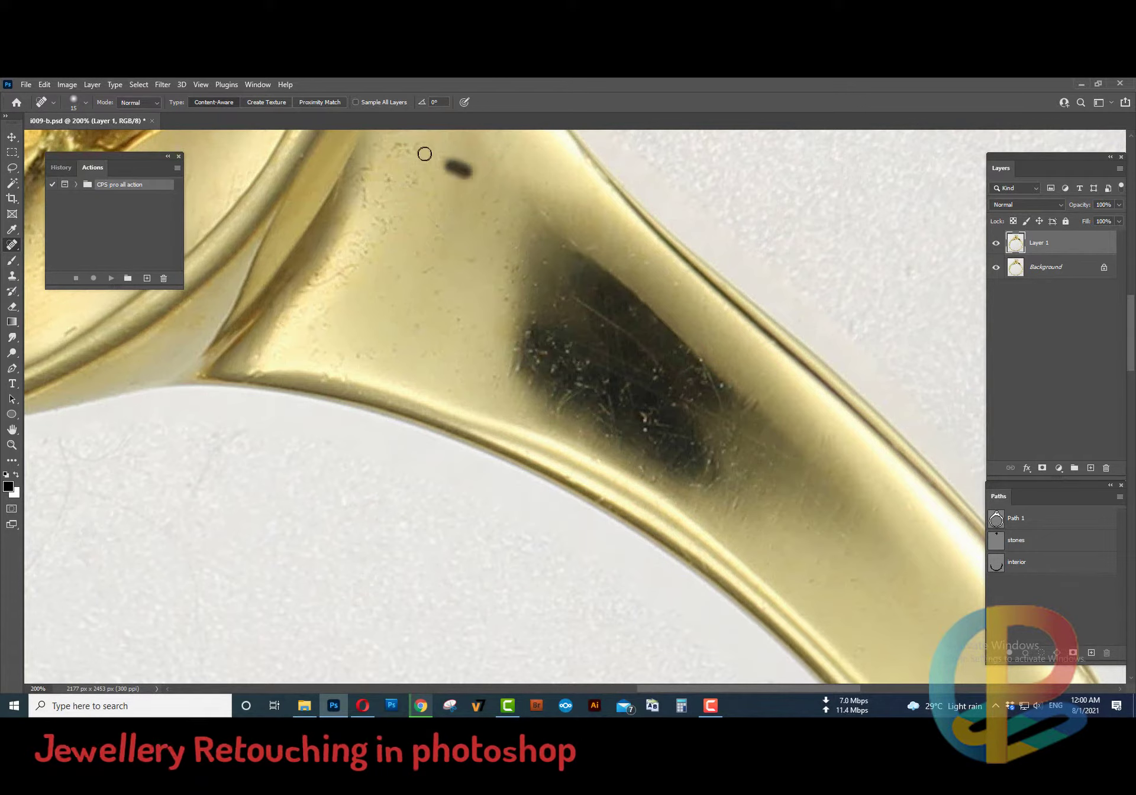
right_click(11, 244)
Patch an area of the band and clean specks and a dark mark along the crevice
left_click(44, 267)
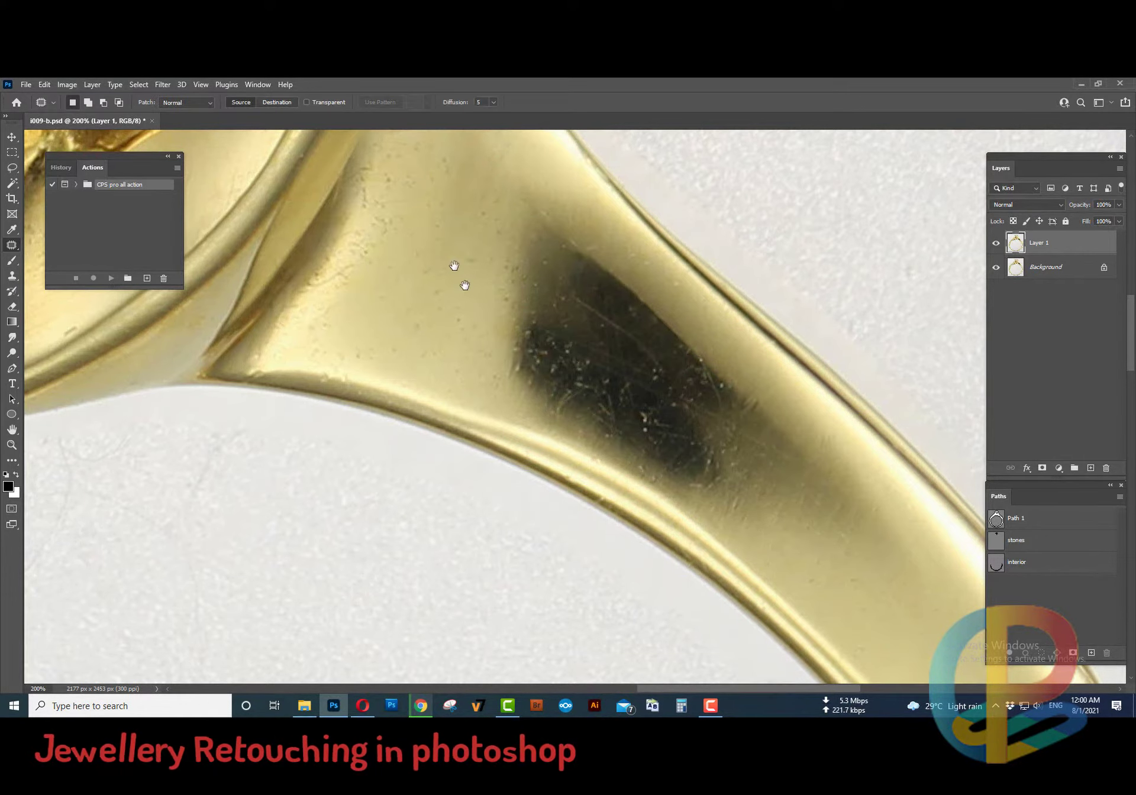
left_click_drag(504, 232, 477, 261)
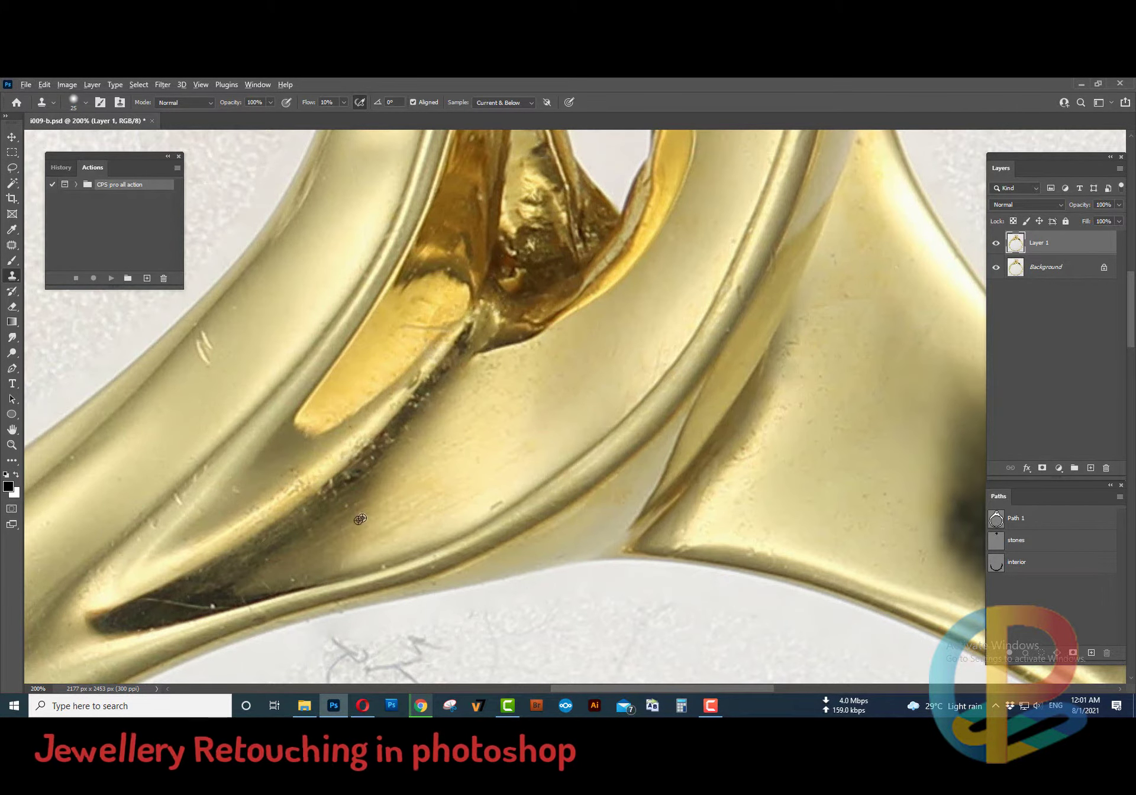
left_click_drag(360, 519, 454, 441)
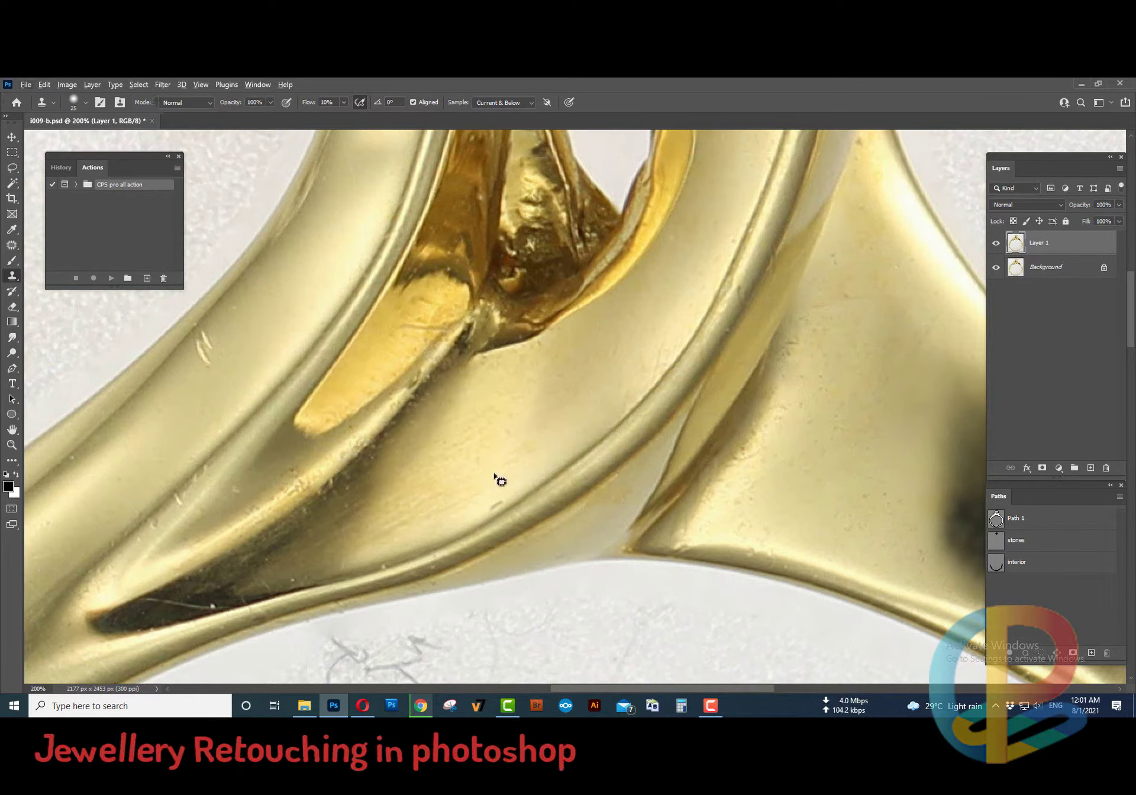
left_click_drag(367, 266, 378, 303)
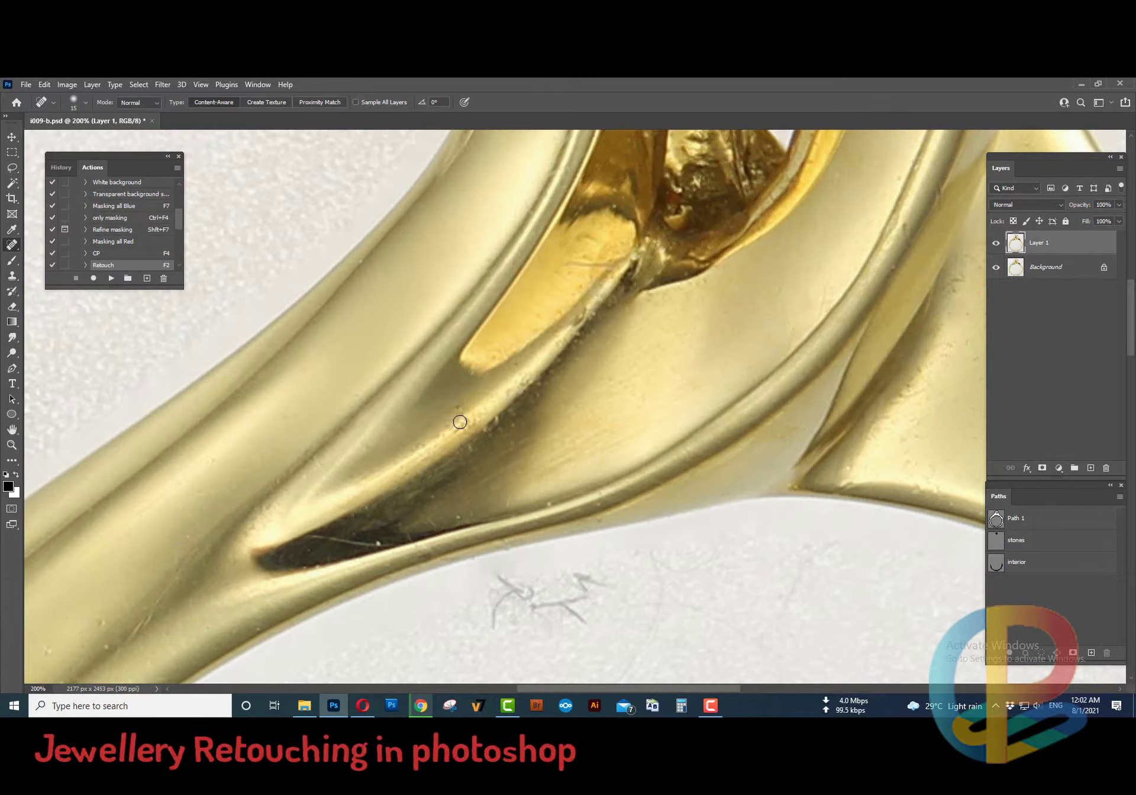
Clone clean gold over the specks along the crevice edge with the Clone Stamp
key("s")
left_click_drag(343, 560, 453, 492)
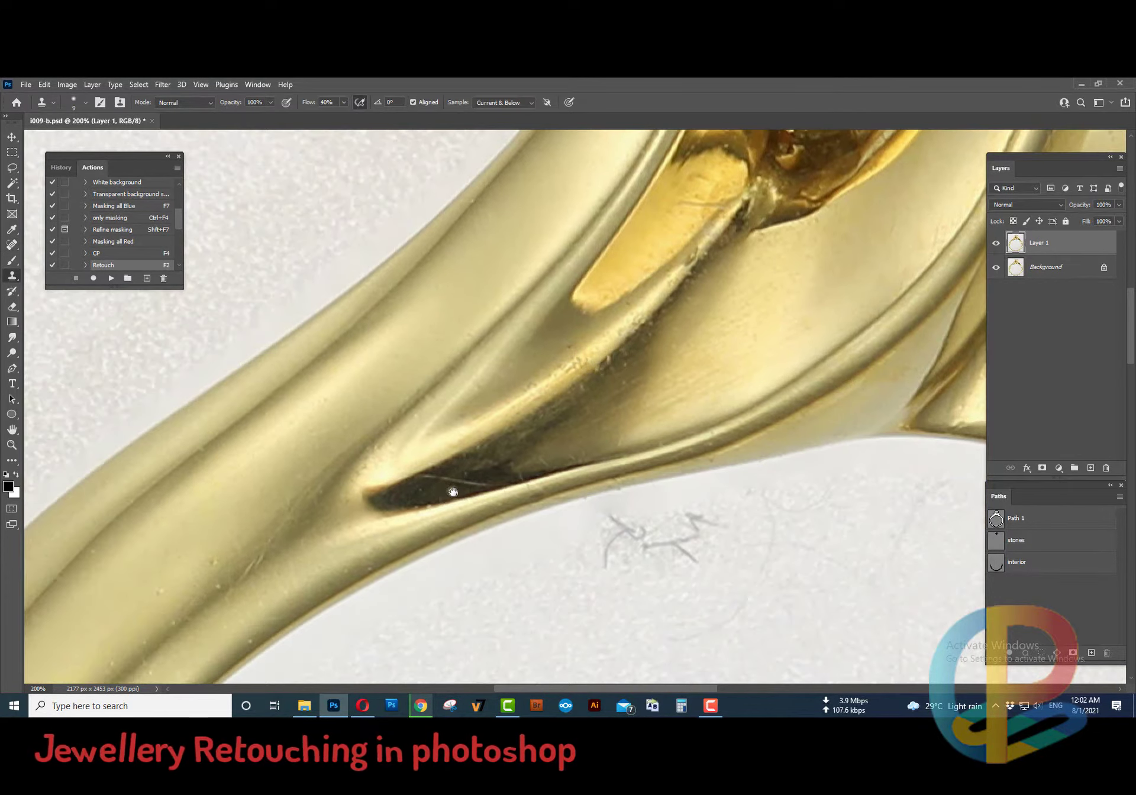
left_click(552, 386, "ctrl")
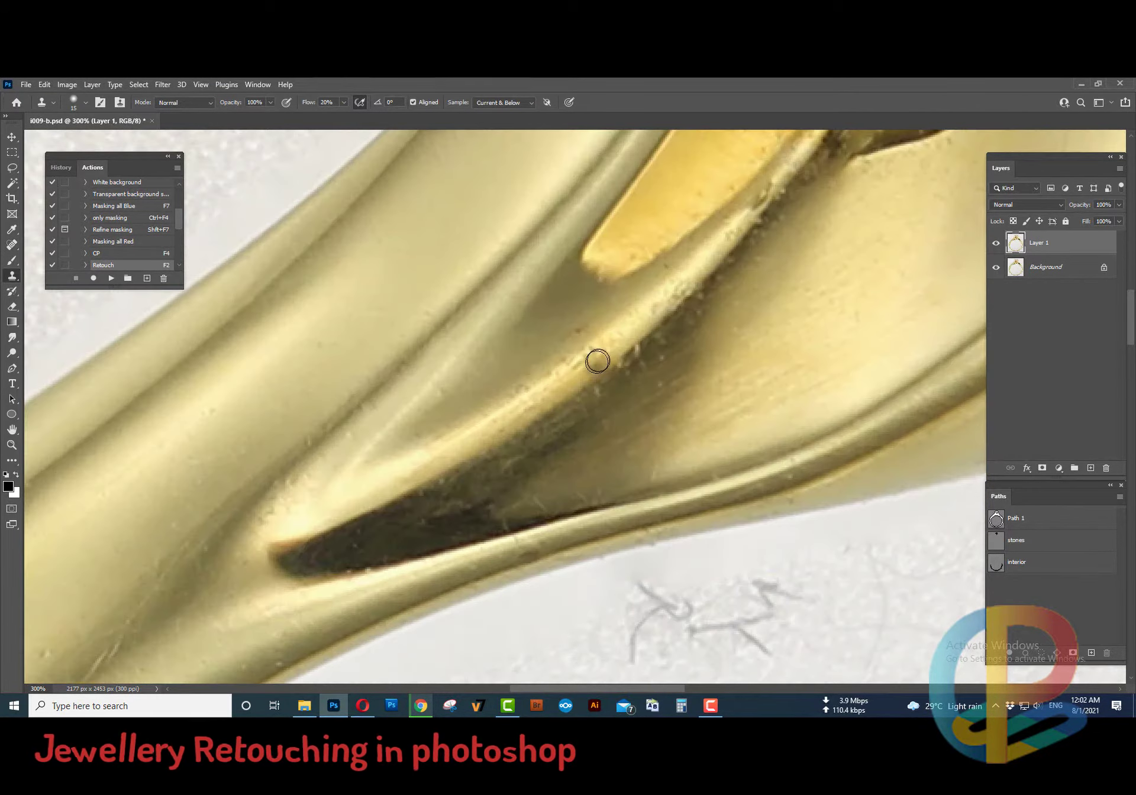
left_click_drag(564, 343, 564, 360)
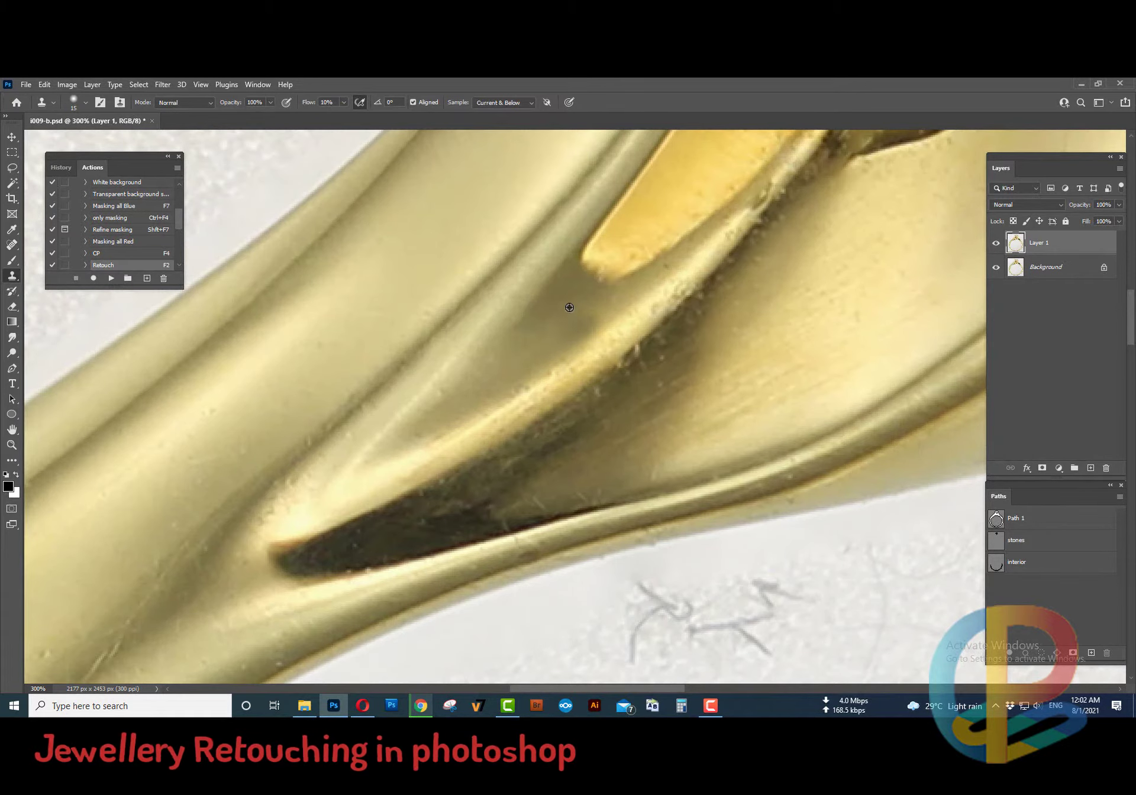
left_click(639, 299, "ctrl+alt")
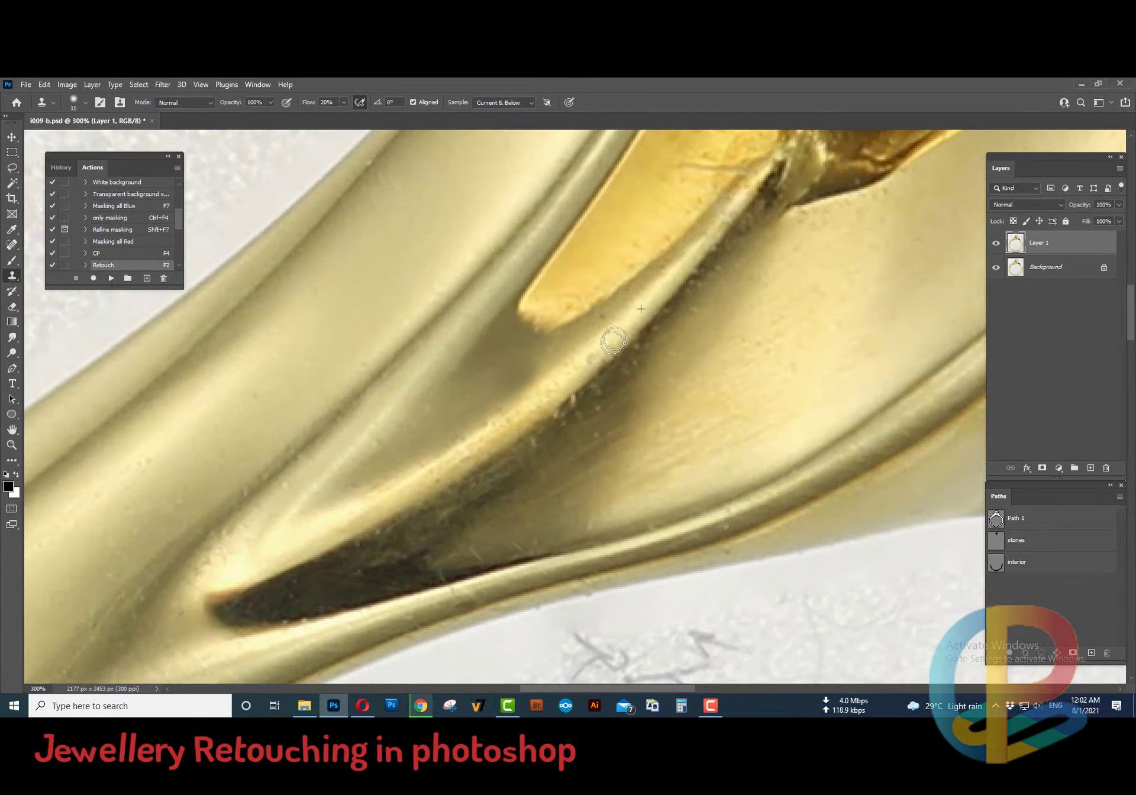
left_click_drag(749, 223, 606, 371)
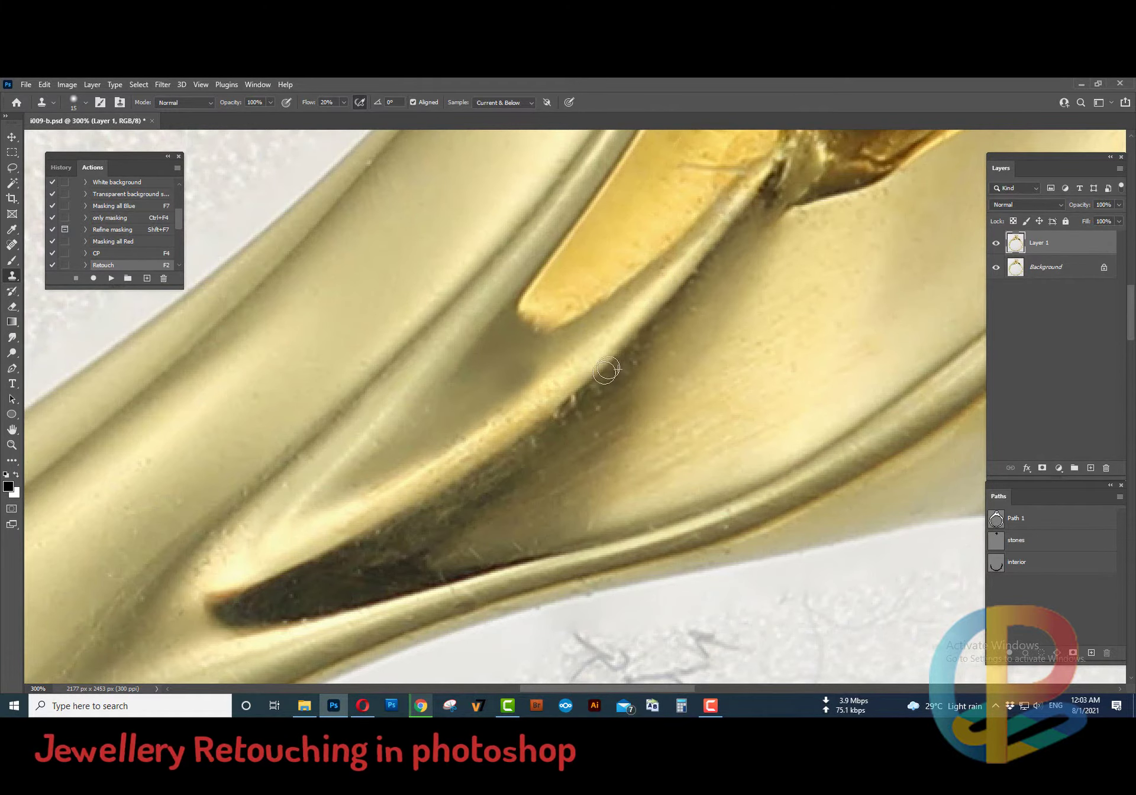
left_click_drag(445, 514, 568, 358)
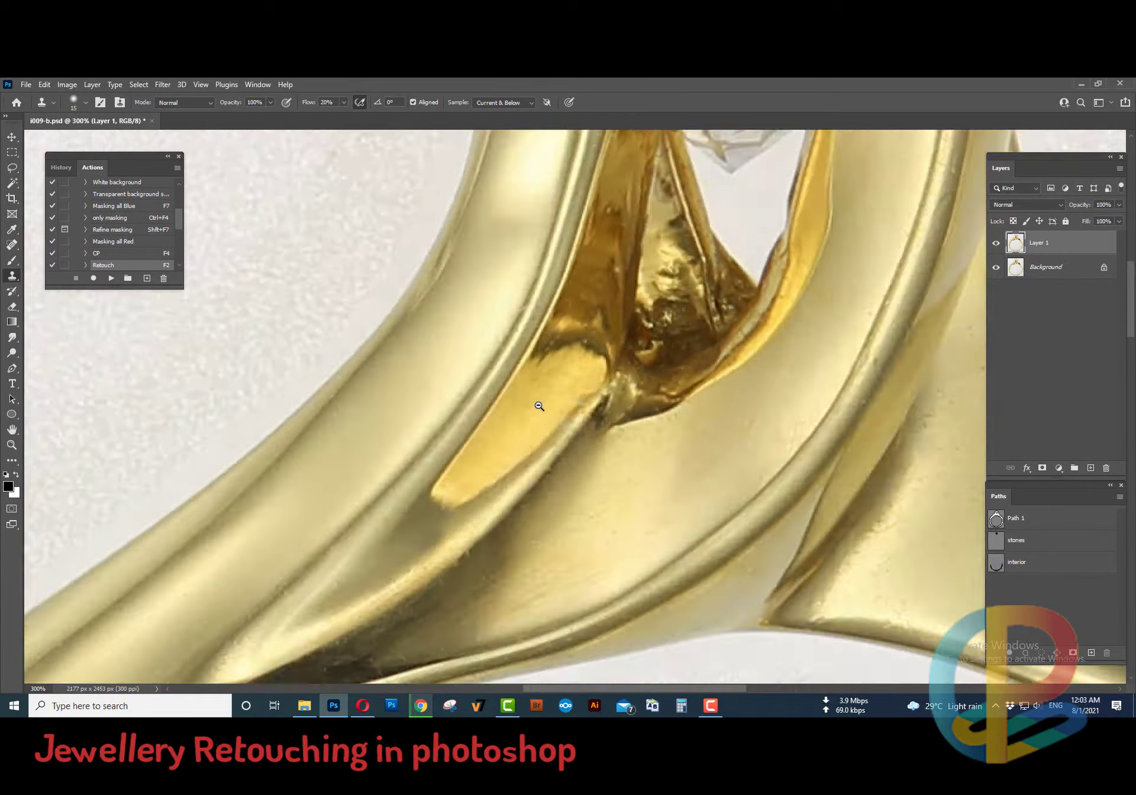
left_click_drag(604, 330, 781, 519)
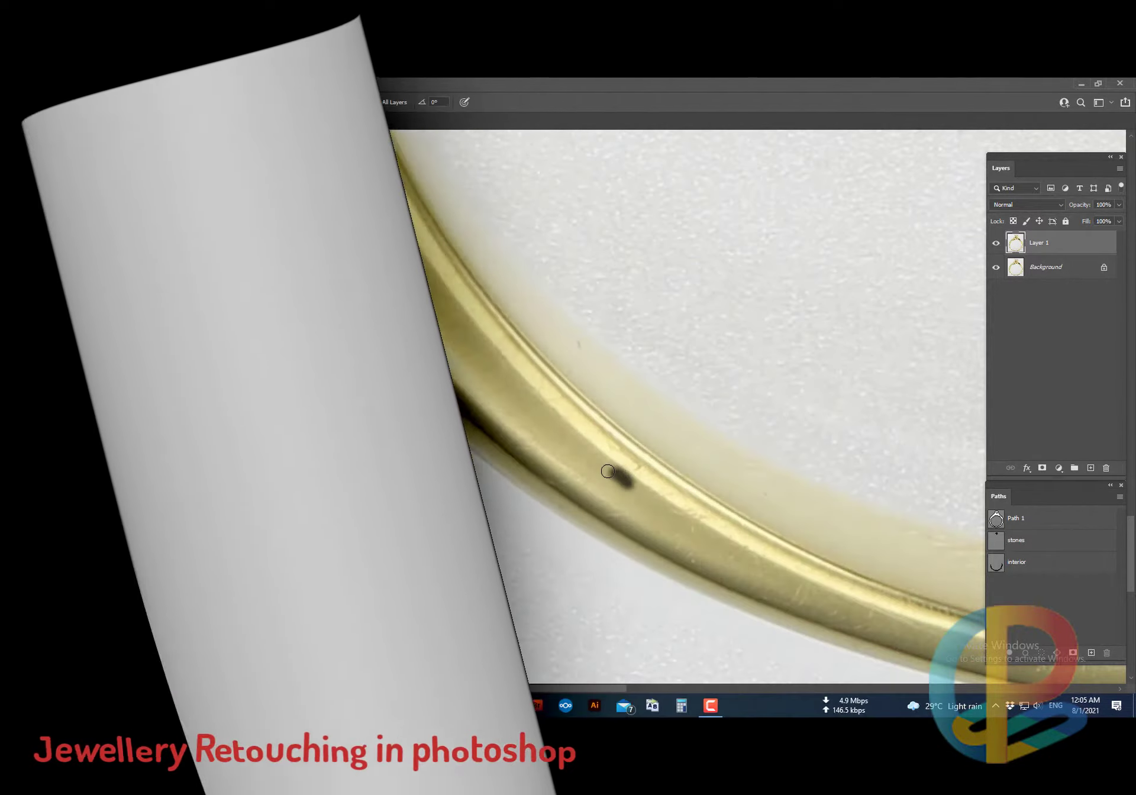
Spot-heal the remaining dark spots along the ring's lower band
left_click_drag(607, 471, 638, 473)
left_click_drag(709, 558, 525, 422)
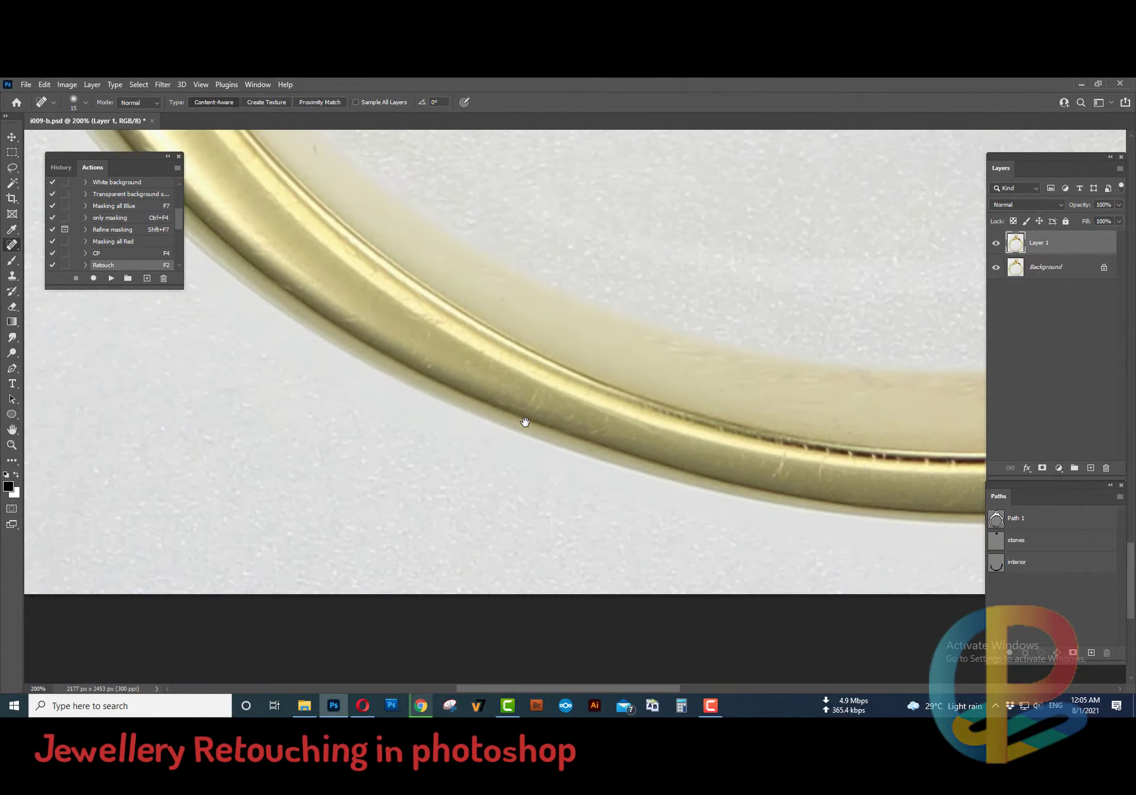
left_click(407, 317)
left_click_drag(588, 421, 512, 401)
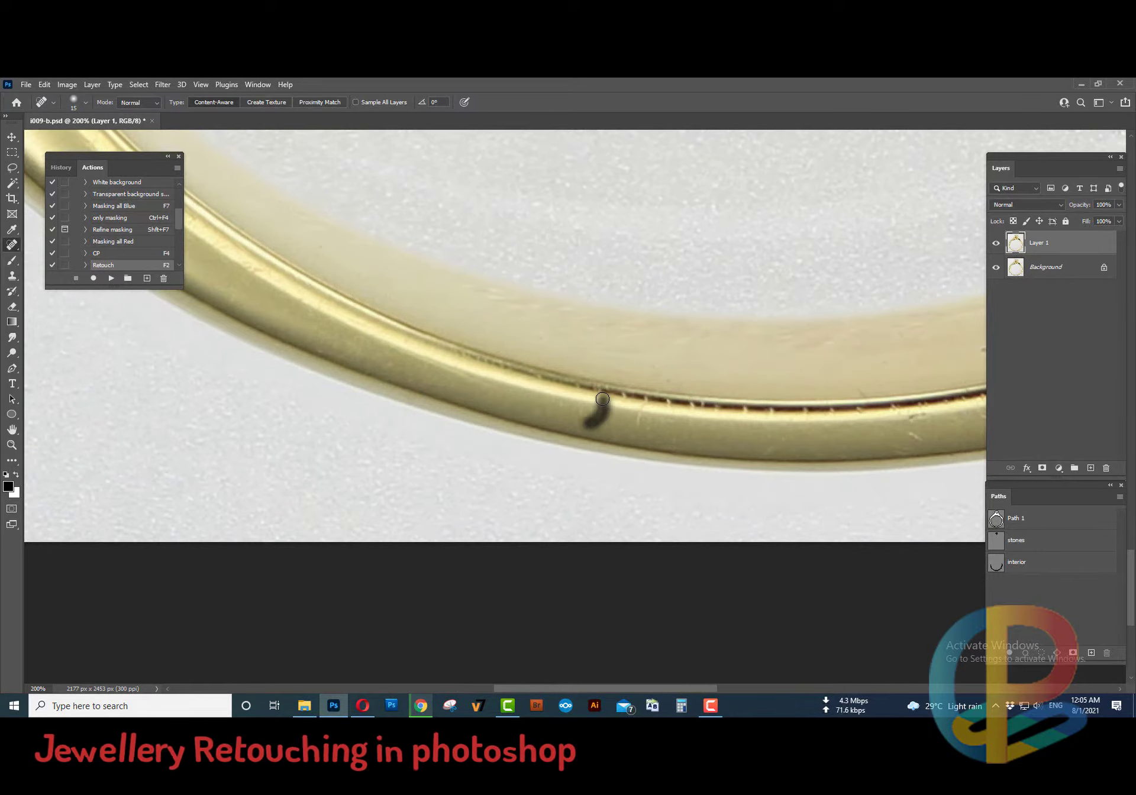
left_click(642, 423)
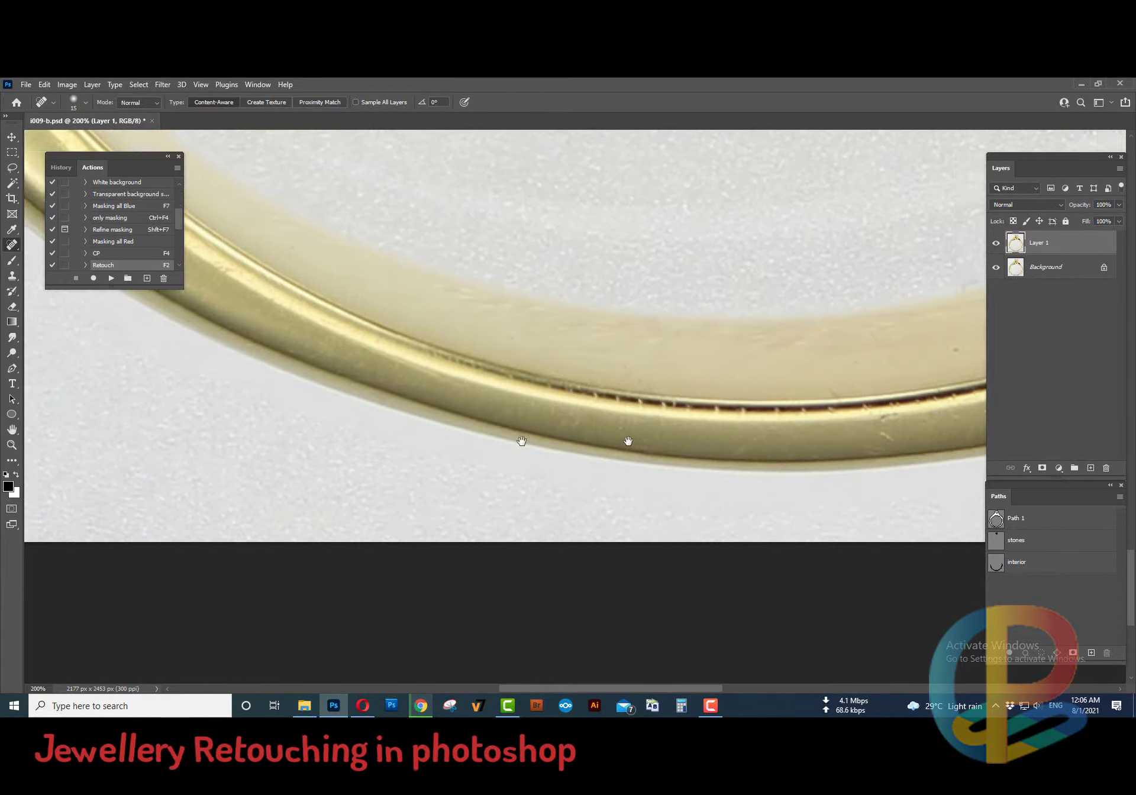
left_click_drag(626, 444, 498, 433)
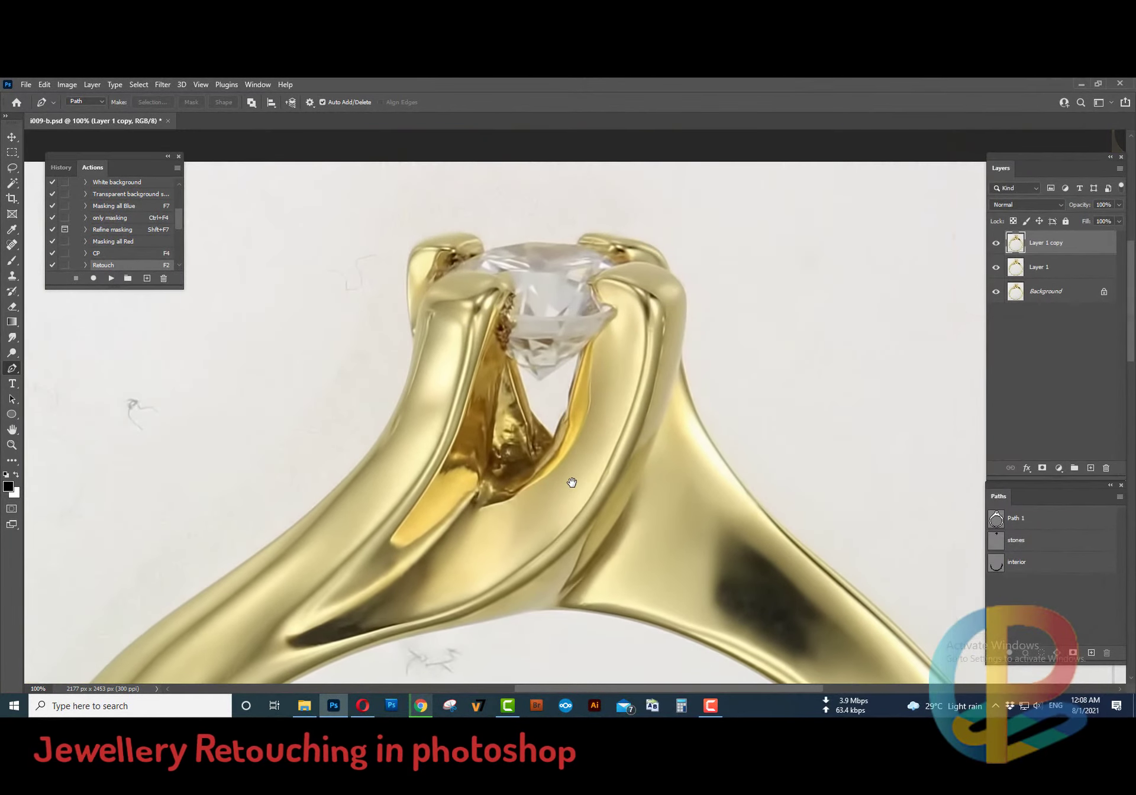
Pan and zoom around the band and lower edge, then zoom out to see the ring's top
mouse_move(572, 482)
left_mouse_down()
mouse_move(573, 337)
mouse_move(572, 372)
left_mouse_up()
left_click(651, 453, "ctrl")
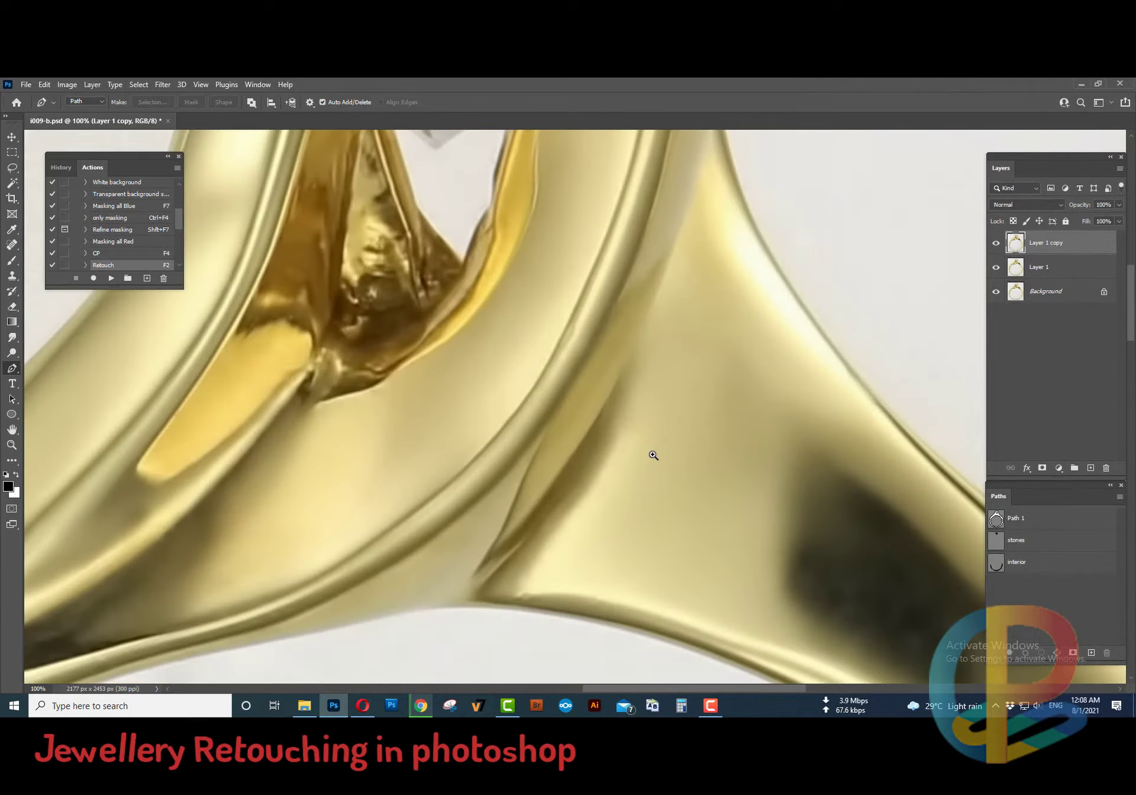
left_click_drag(646, 494, 655, 427)
left_click(657, 426, "alt")
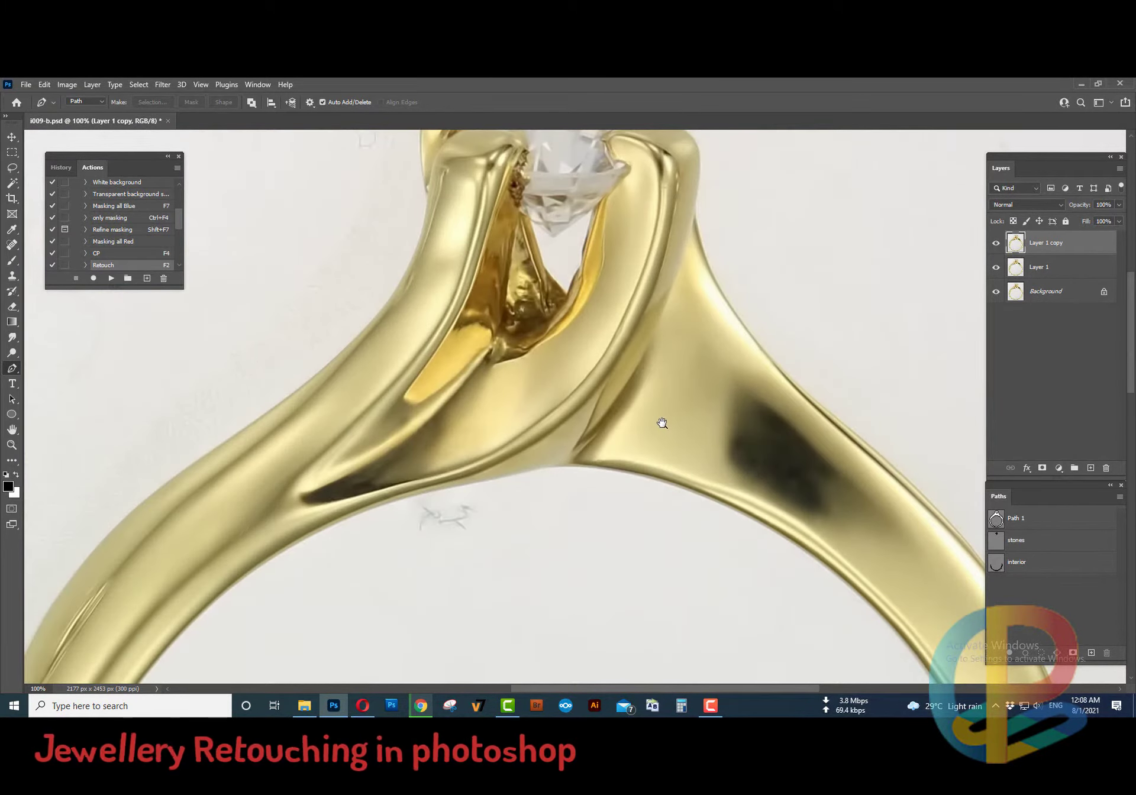
left_click(662, 423, "alt")
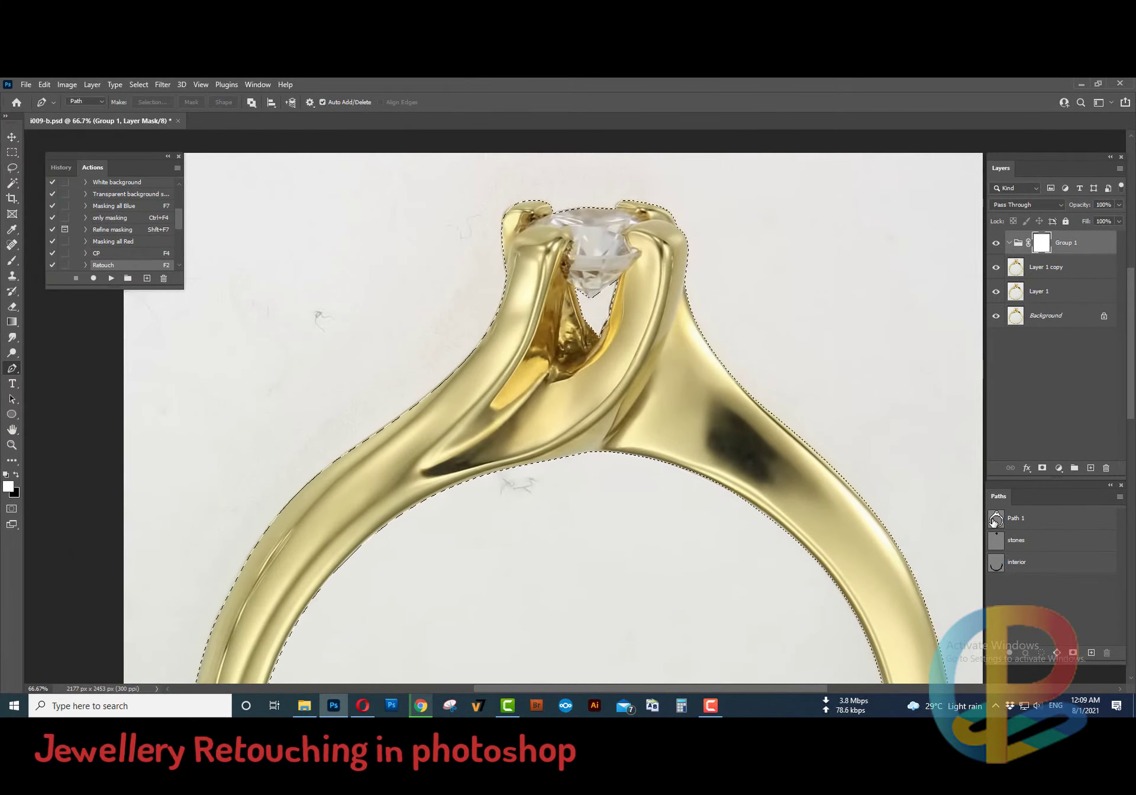
Load the stones path, feather it 0.5 px and cut the diamond out of Group 1's mask
key("ctrl+d")
left_click(1037, 267)
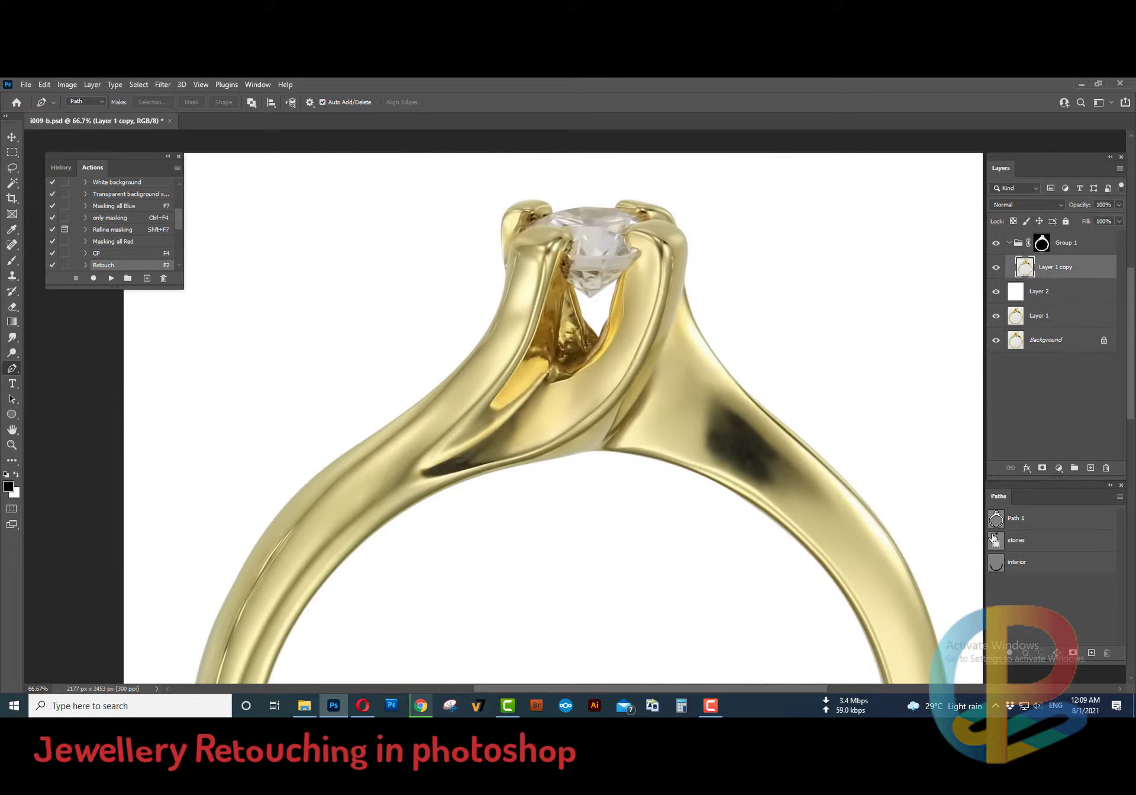
left_click(996, 540, "ctrl")
key("shift+F6")
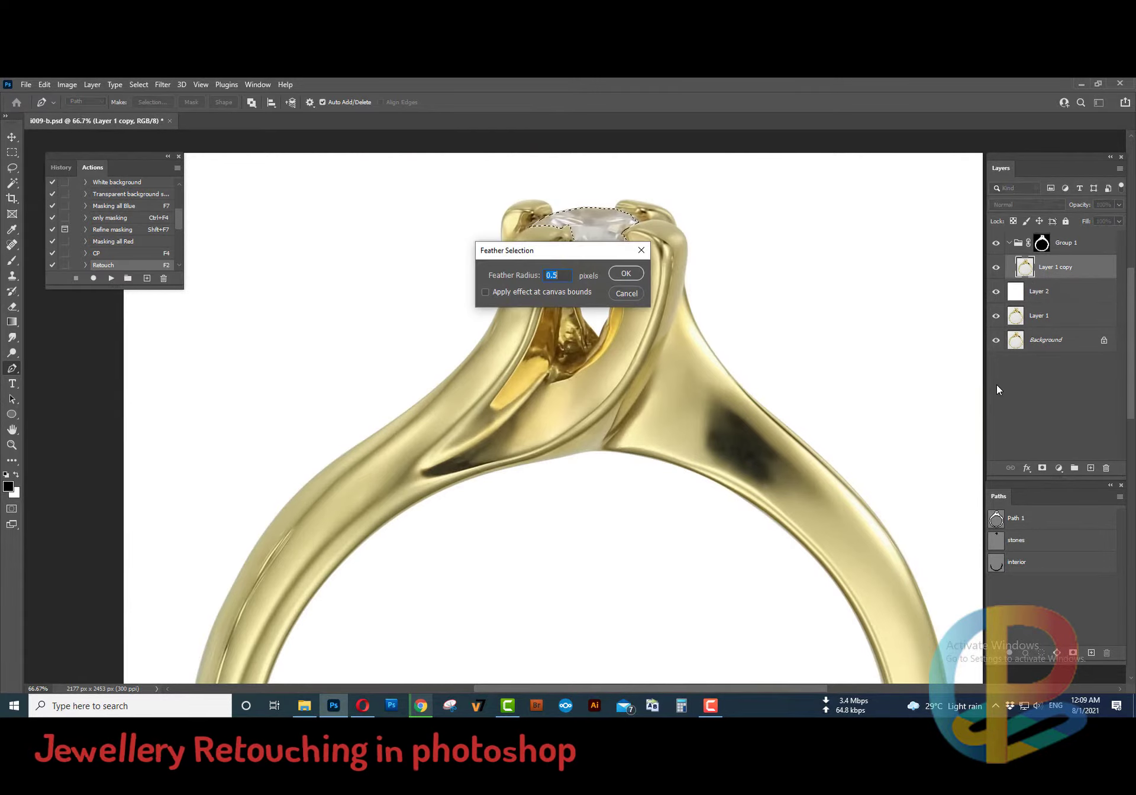
key("Return")
left_click(1041, 243)
key("Delete")
left_click(1022, 317)
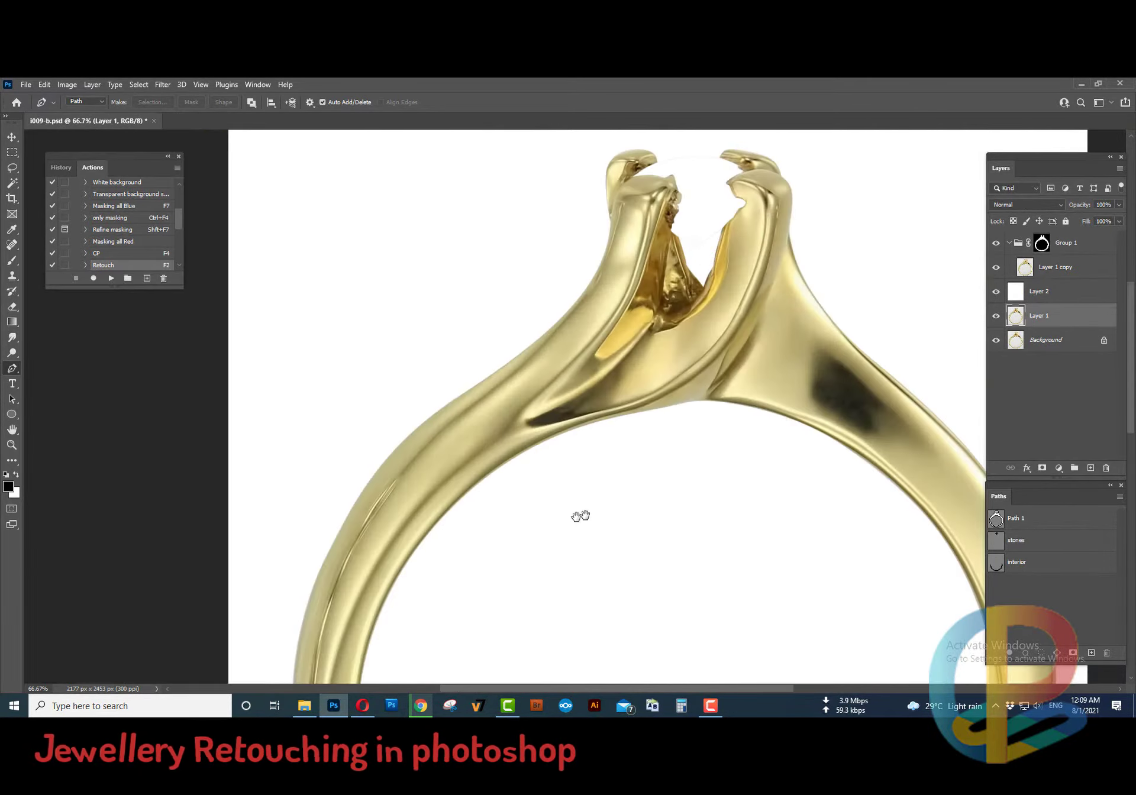
left_click(520, 288, "ctrl")
scroll(639, 443, "down", 5)
Add a Levels 1 adjustment above Layer 1 copy with its mask filled black
key("ctrl+minus")
left_click(1055, 267)
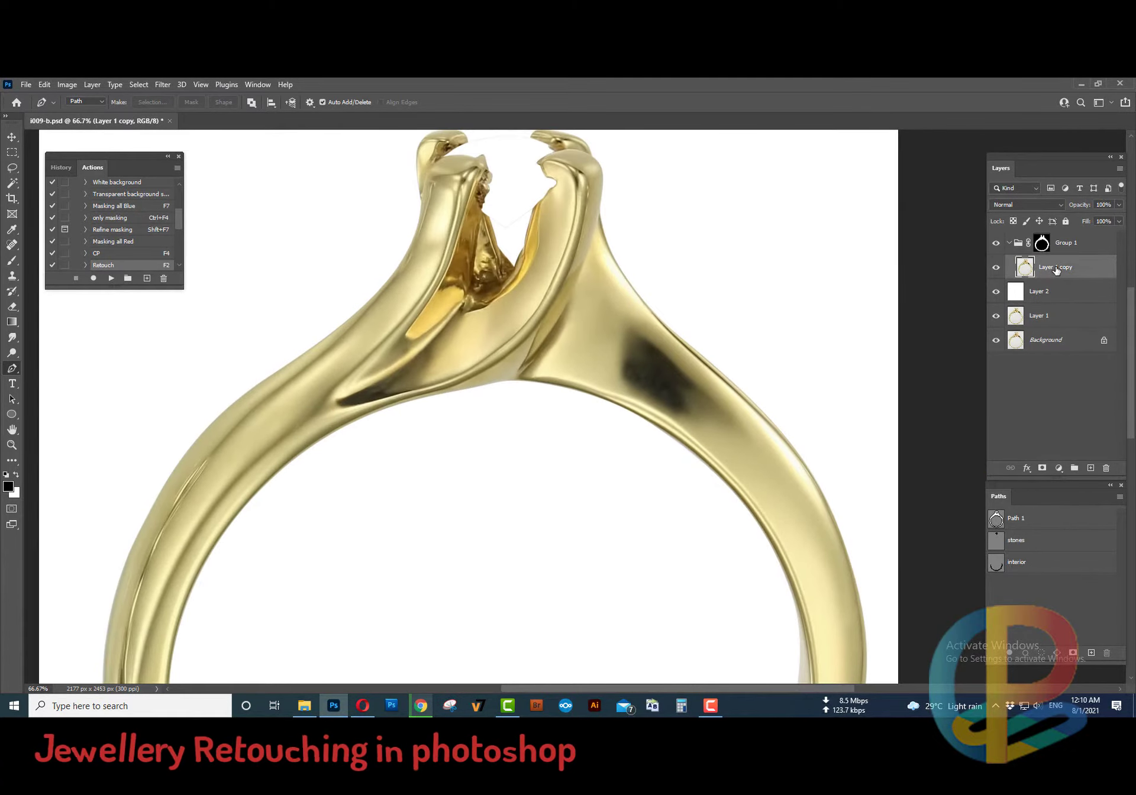
key("F2")
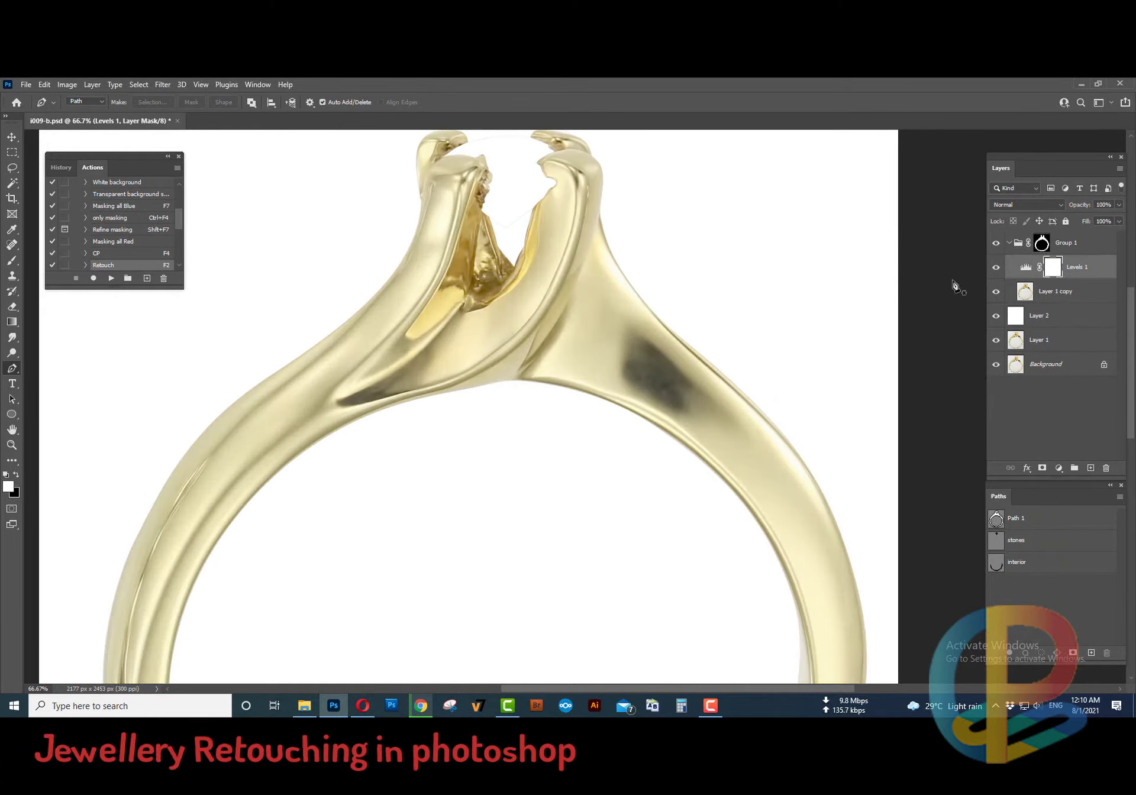
key("b")
scroll(692, 394, "up", 1)
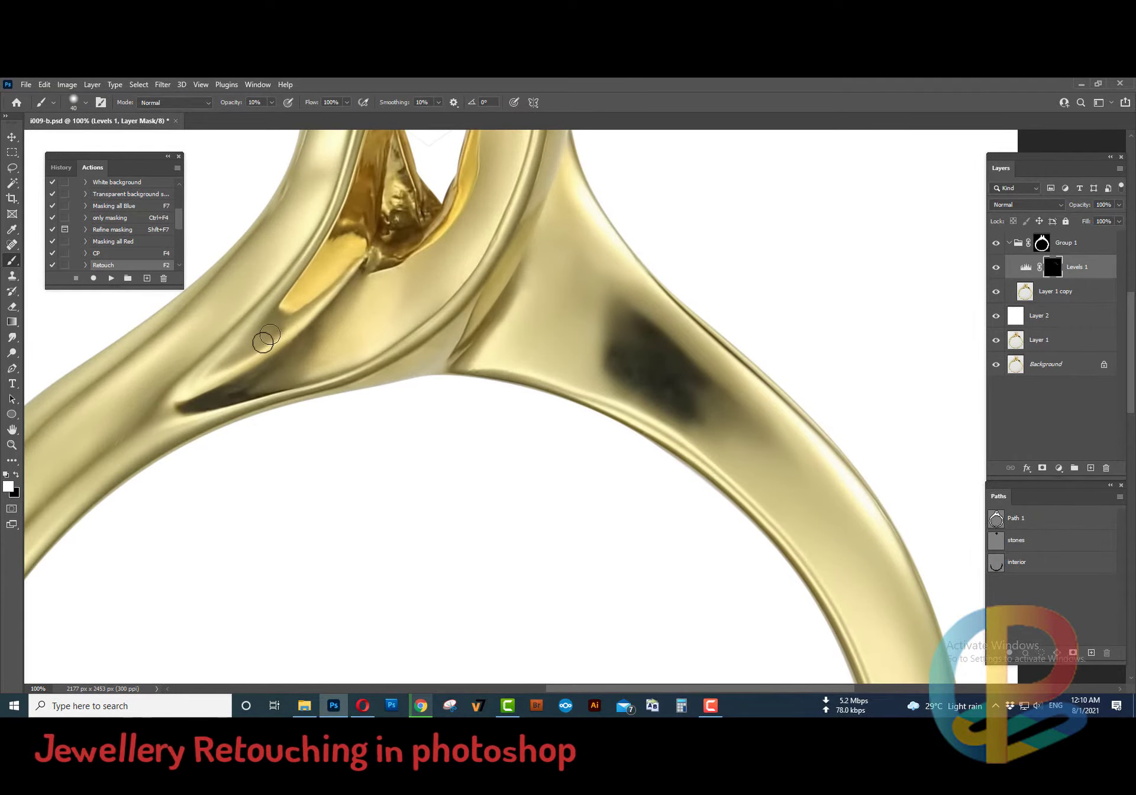
left_click(1055, 291)
key("x")
key("r")
scroll(690, 413, "up", 1)
scroll(690, 413, "up", 1)
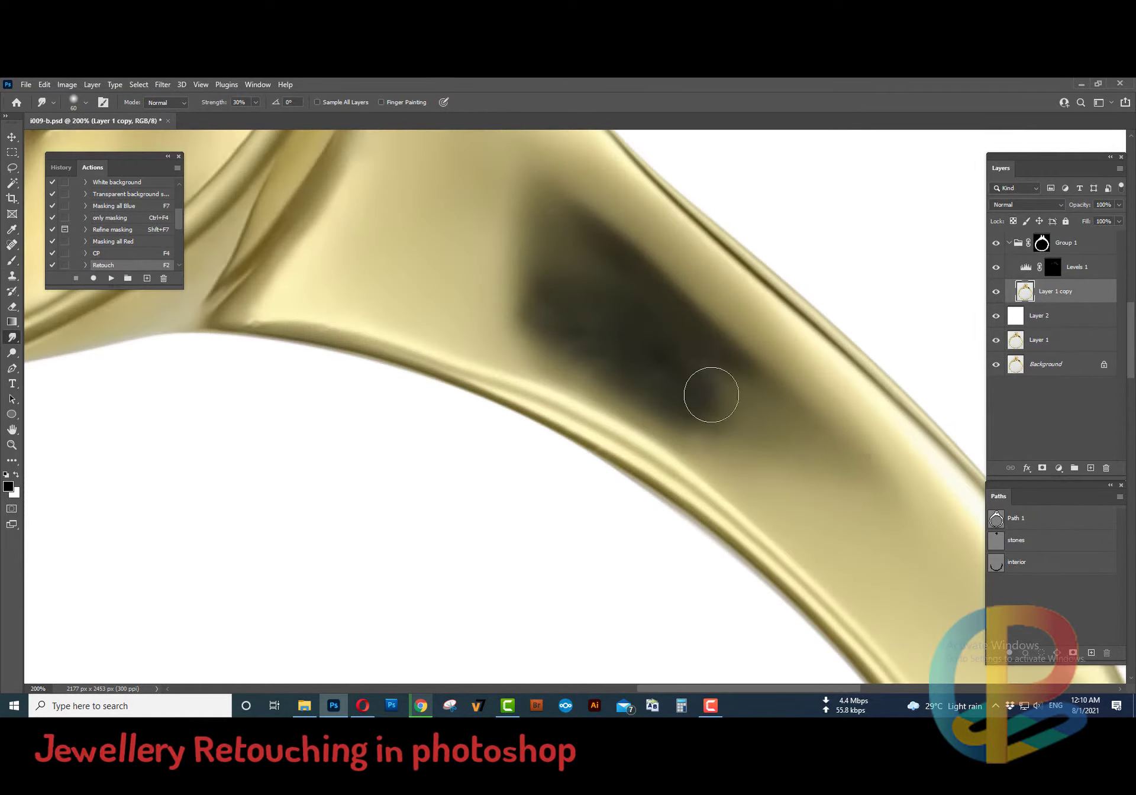
Smudge the dark blotch on the band lighter at 10% strength
left_click_drag(711, 395, 712, 385)
key("1")
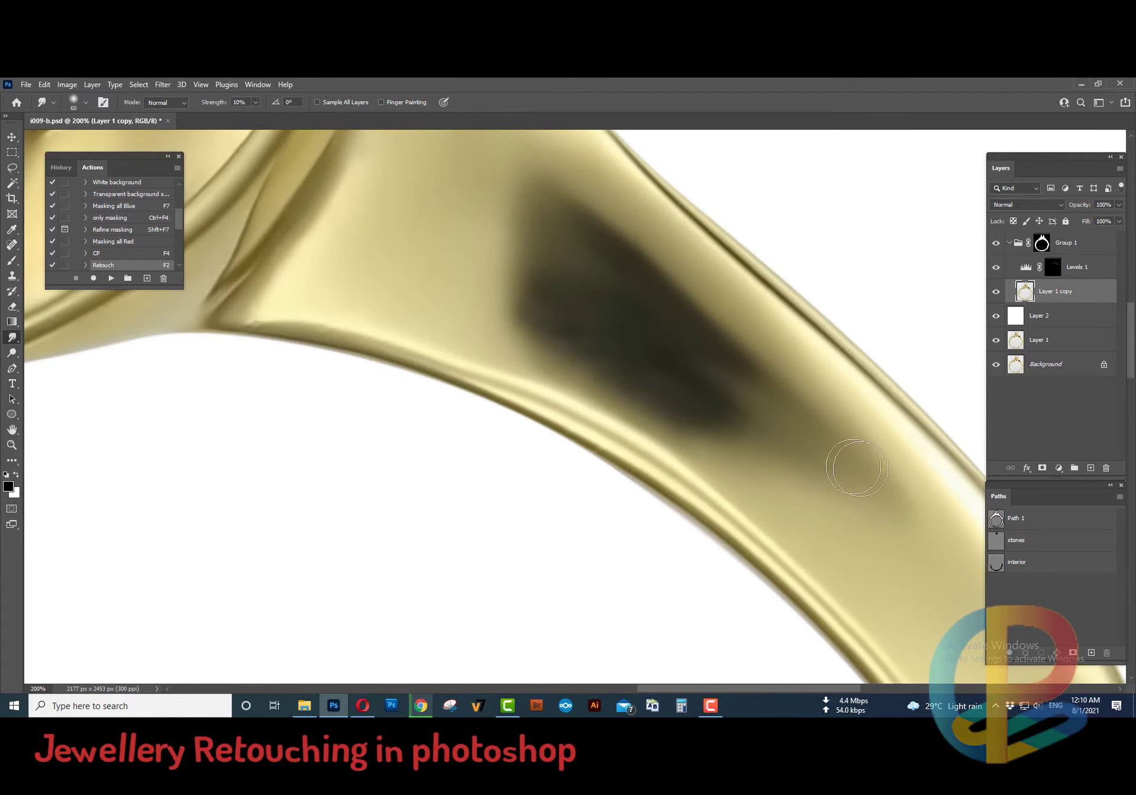
mouse_move(856, 467)
left_mouse_down()
mouse_move(650, 355)
mouse_move(799, 494)
left_mouse_up()
scroll(698, 405, "down", 1)
At 50% strength with a size-35 brush, soften the creases where band meets prong
key("2")
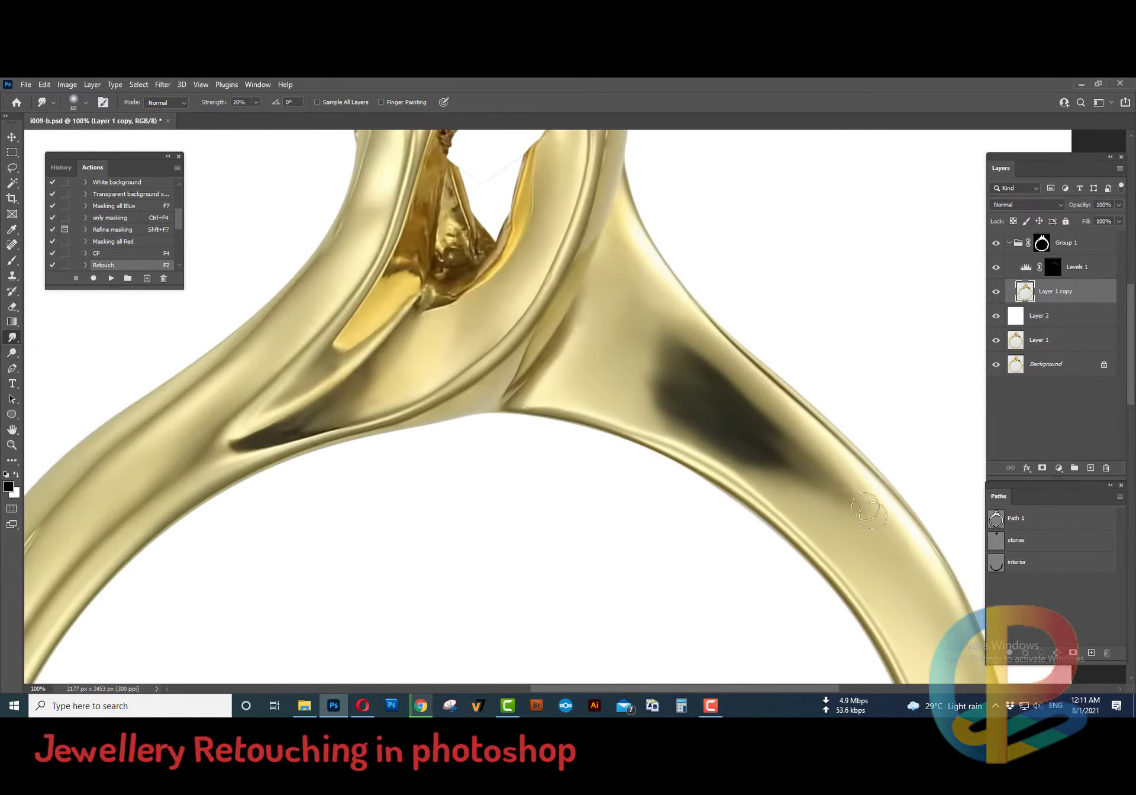
scroll(560, 384, "up", 1)
key("5")
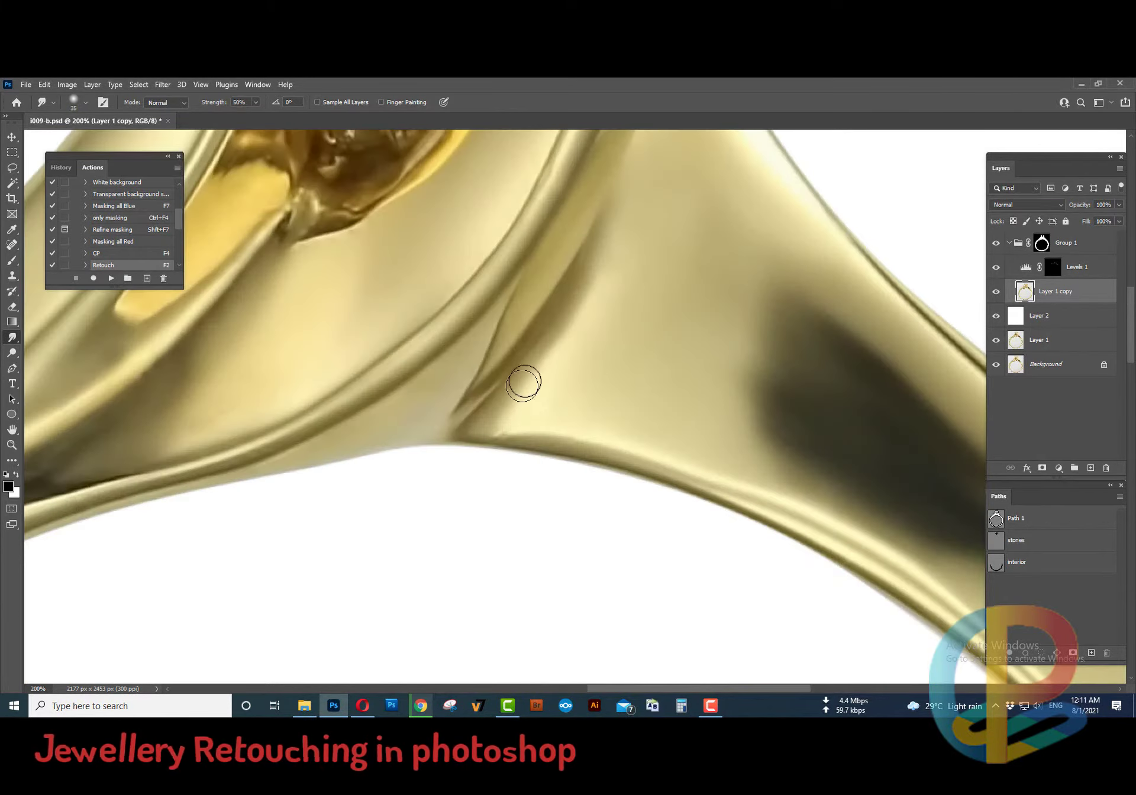
key("bracketleft")
key("bracketleft")
key("bracketleft")
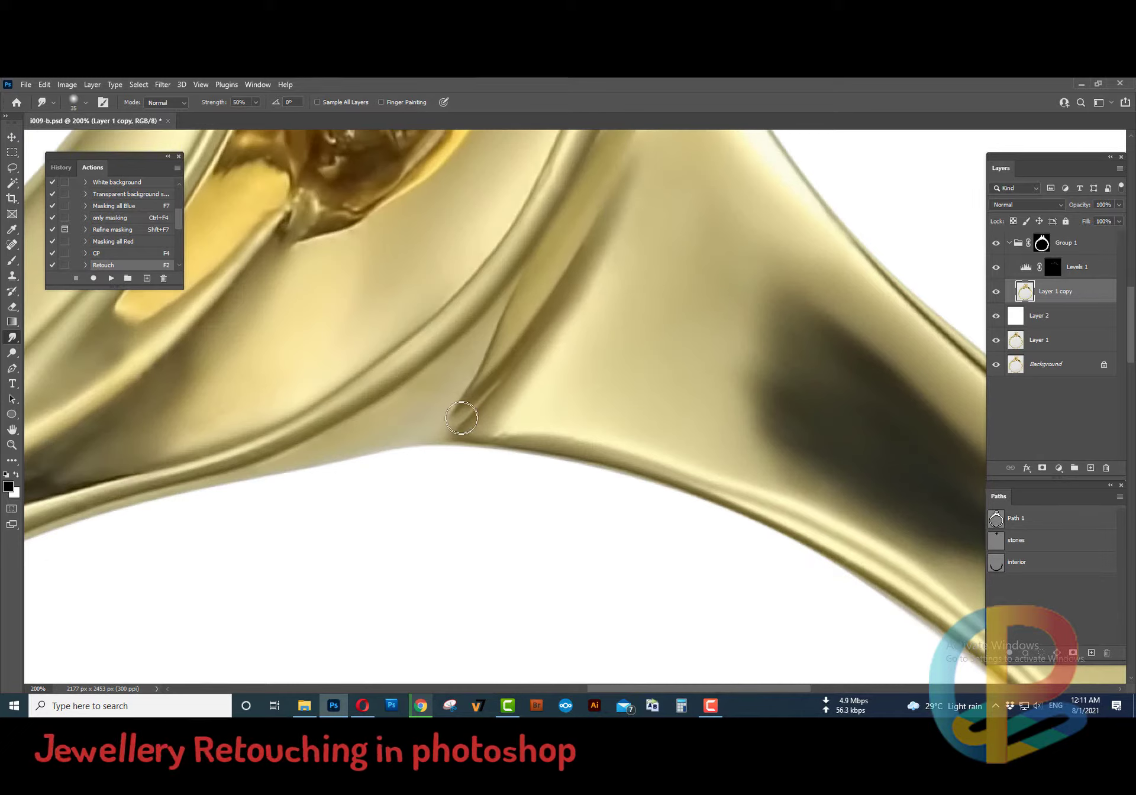
mouse_move(449, 456)
left_mouse_down()
mouse_move(524, 284)
mouse_move(372, 538)
left_mouse_up()
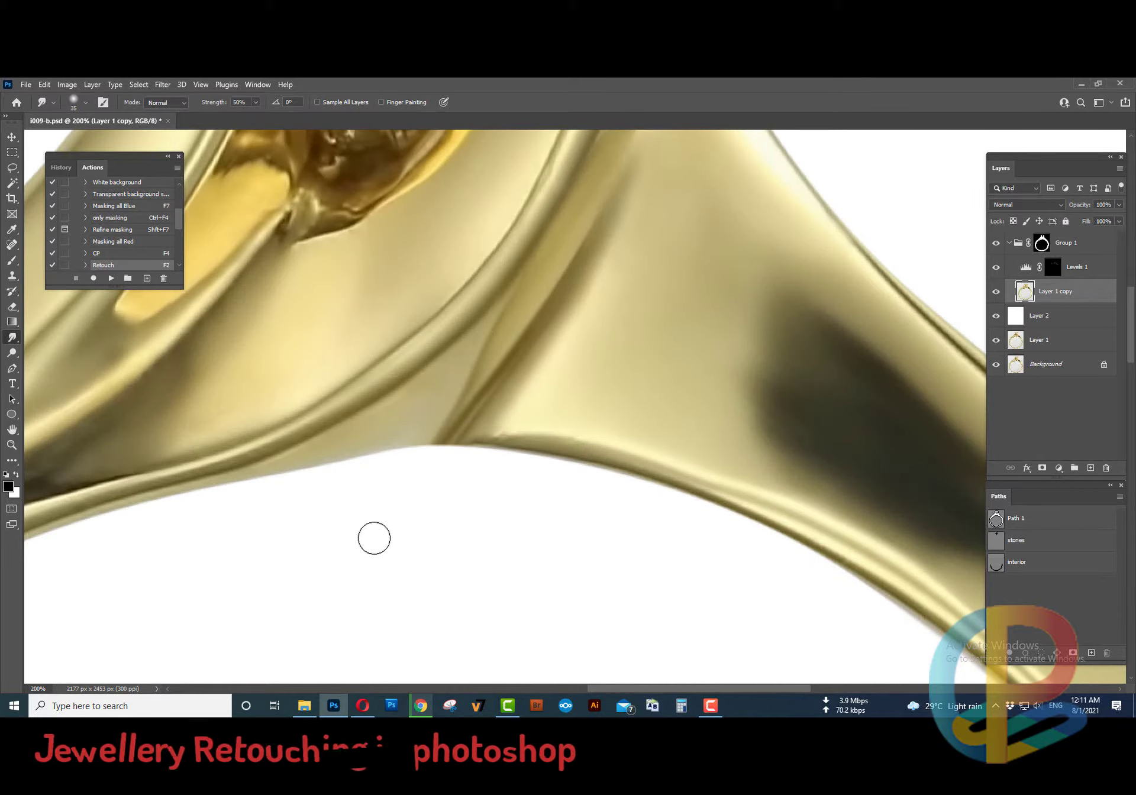
left_click_drag(595, 430, 507, 438)
At 20% strength with a size-45 brush, smudge the dark crease shading along the band
key("bracketright")
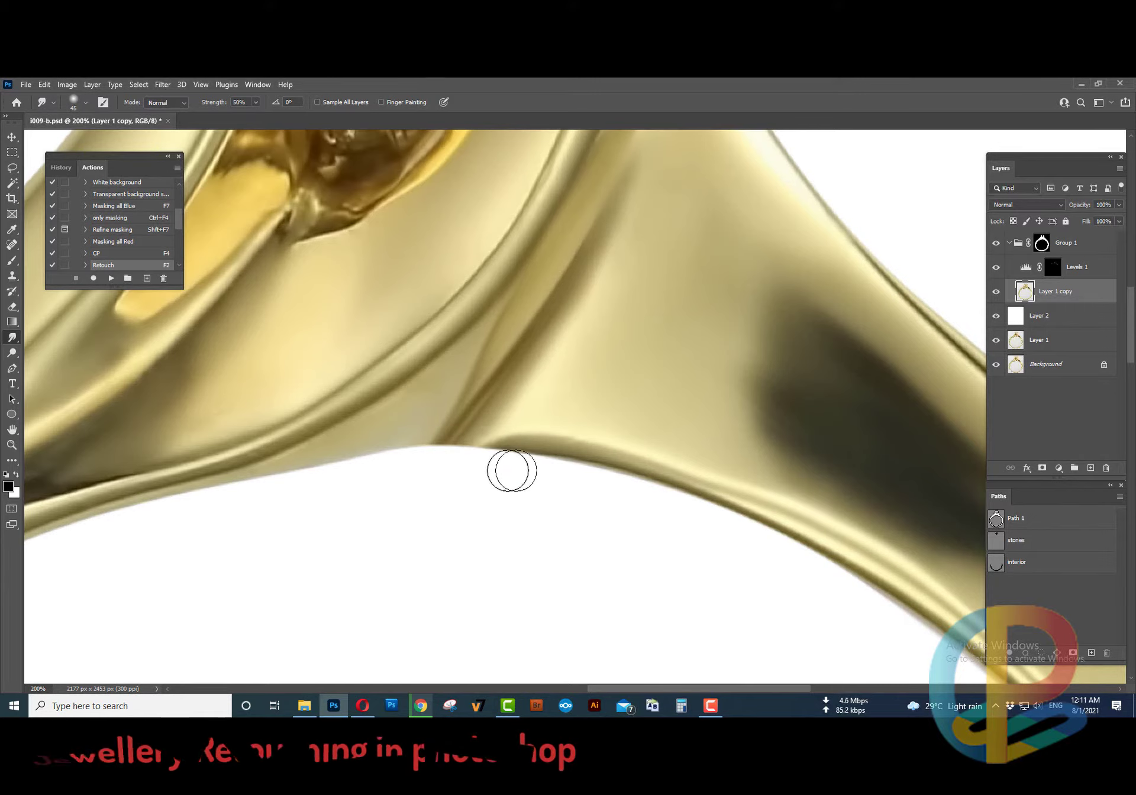
scroll(499, 503, "down", 5)
scroll(393, 414, "up", 5)
key("2")
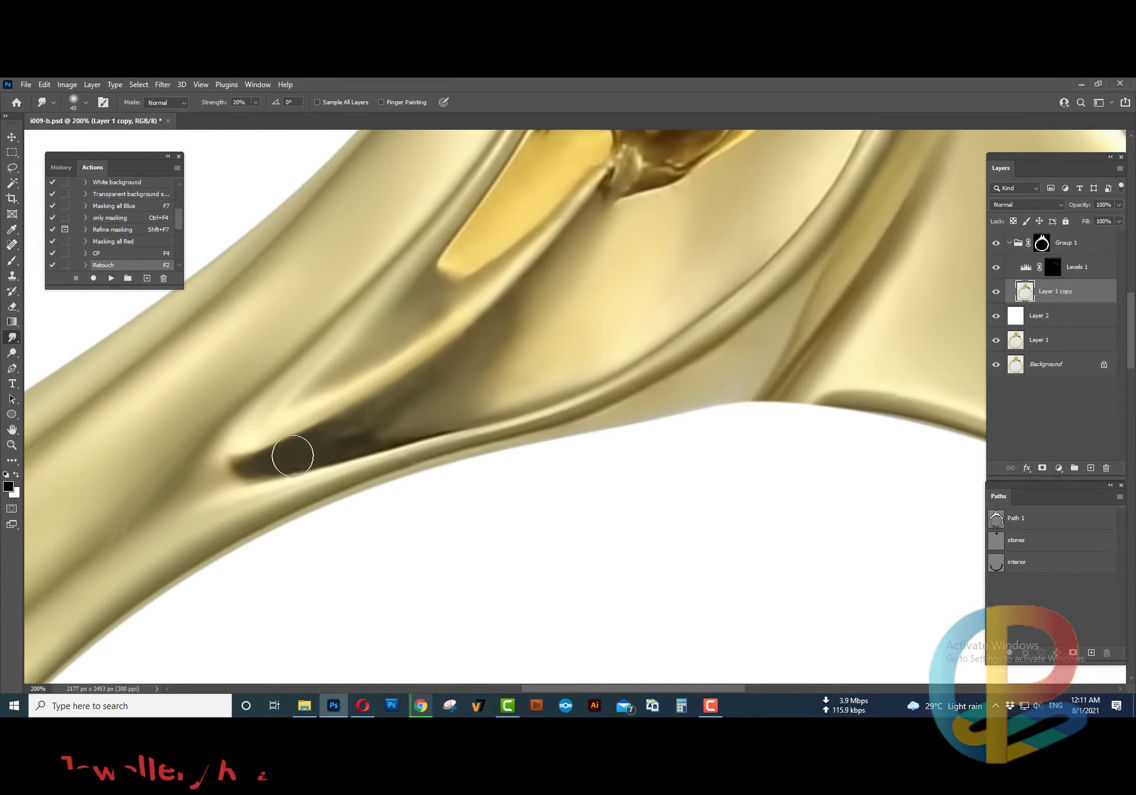
left_click_drag(343, 451, 646, 297)
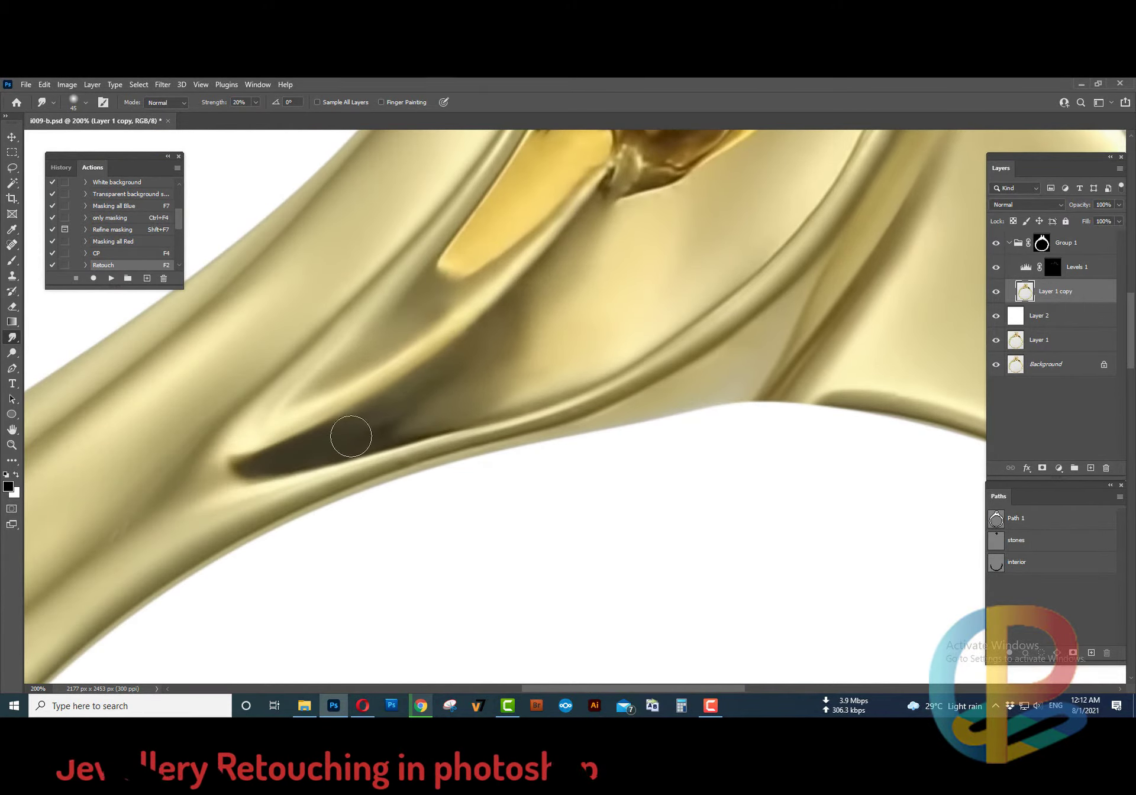
left_click_drag(351, 436, 672, 337)
scroll(537, 476, "up", 5)
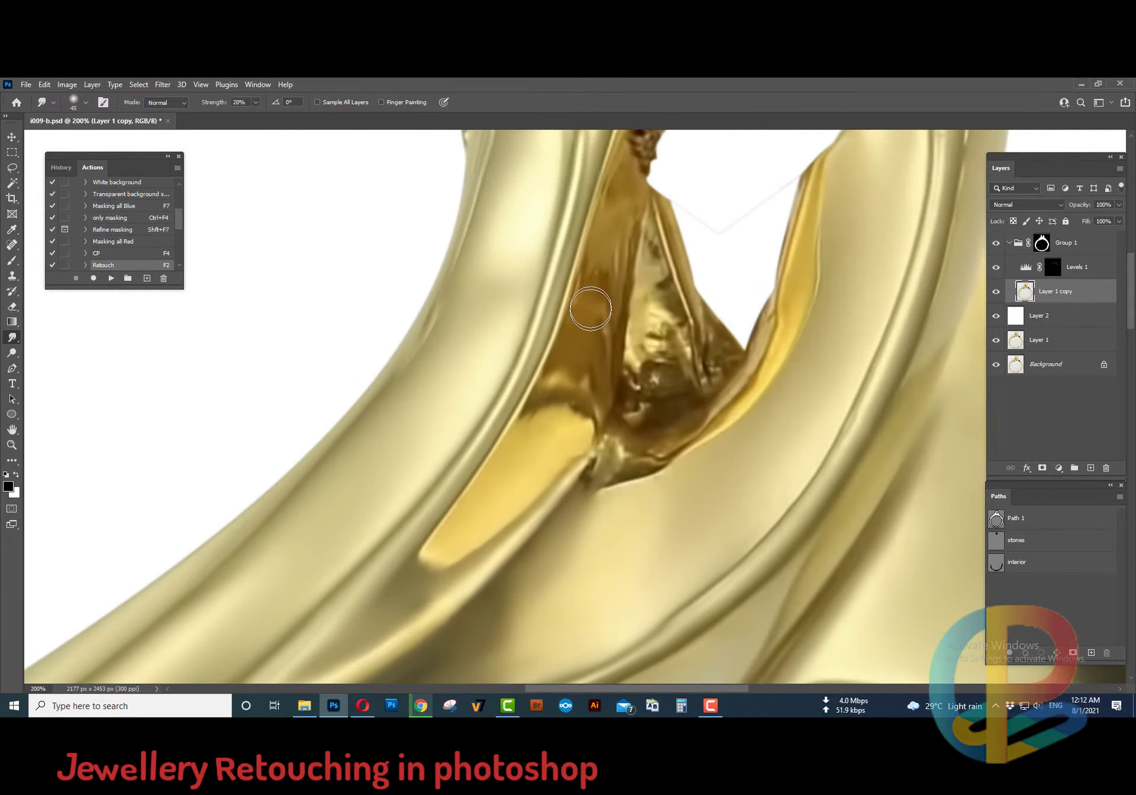
At 50% strength, smooth the textured crease beside the prongs and stone setting
key("5")
left_click_drag(591, 308, 525, 426)
mouse_move(497, 533)
left_mouse_down()
mouse_move(564, 327)
mouse_move(525, 502)
left_mouse_up()
left_click_drag(568, 296, 481, 529)
left_click_drag(615, 521, 595, 471)
mouse_move(603, 331)
left_mouse_down()
mouse_move(578, 540)
mouse_move(692, 385)
mouse_move(700, 485)
mouse_move(795, 248)
left_mouse_up()
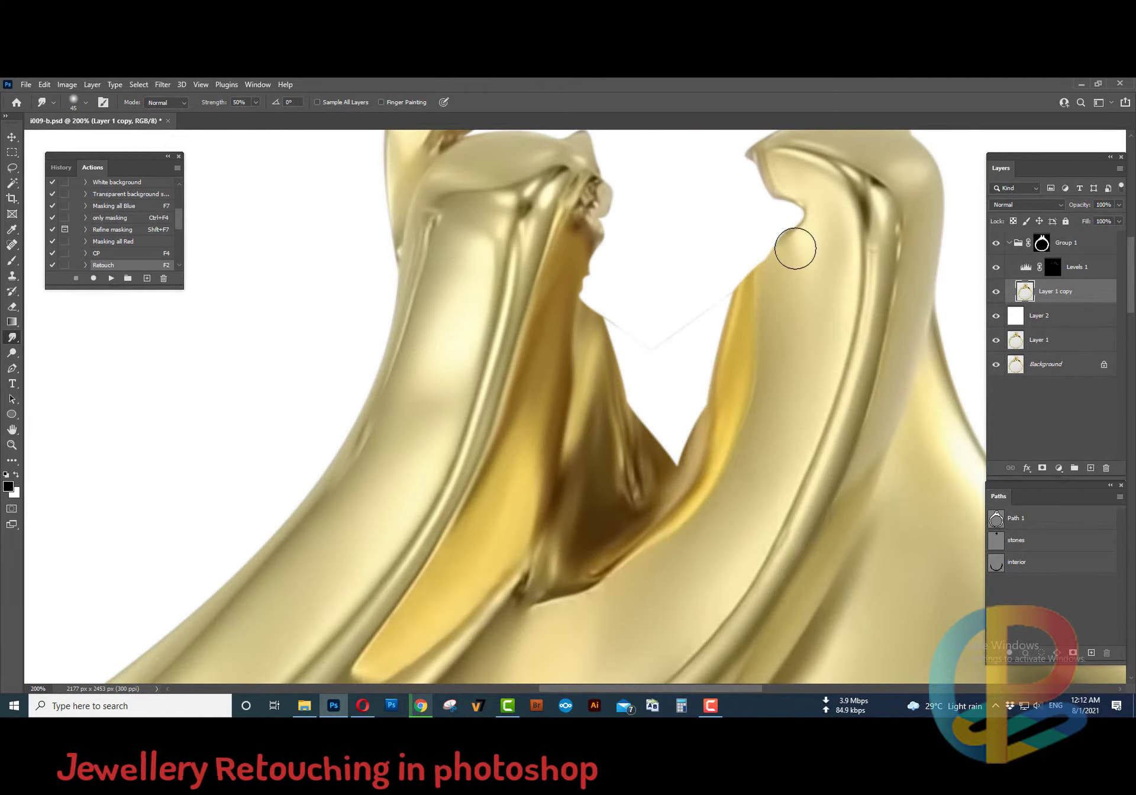
key("ctrl+minus")
mouse_move(651, 681)
left_mouse_down()
mouse_move(656, 435)
mouse_move(619, 385)
mouse_move(779, 474)
mouse_move(888, 389)
mouse_move(645, 543)
mouse_move(546, 512)
left_mouse_up()
At 200% zoom, smudge the shank's dark line and upper-curve scratches at 30% strength
left_click(645, 543)
key("2")
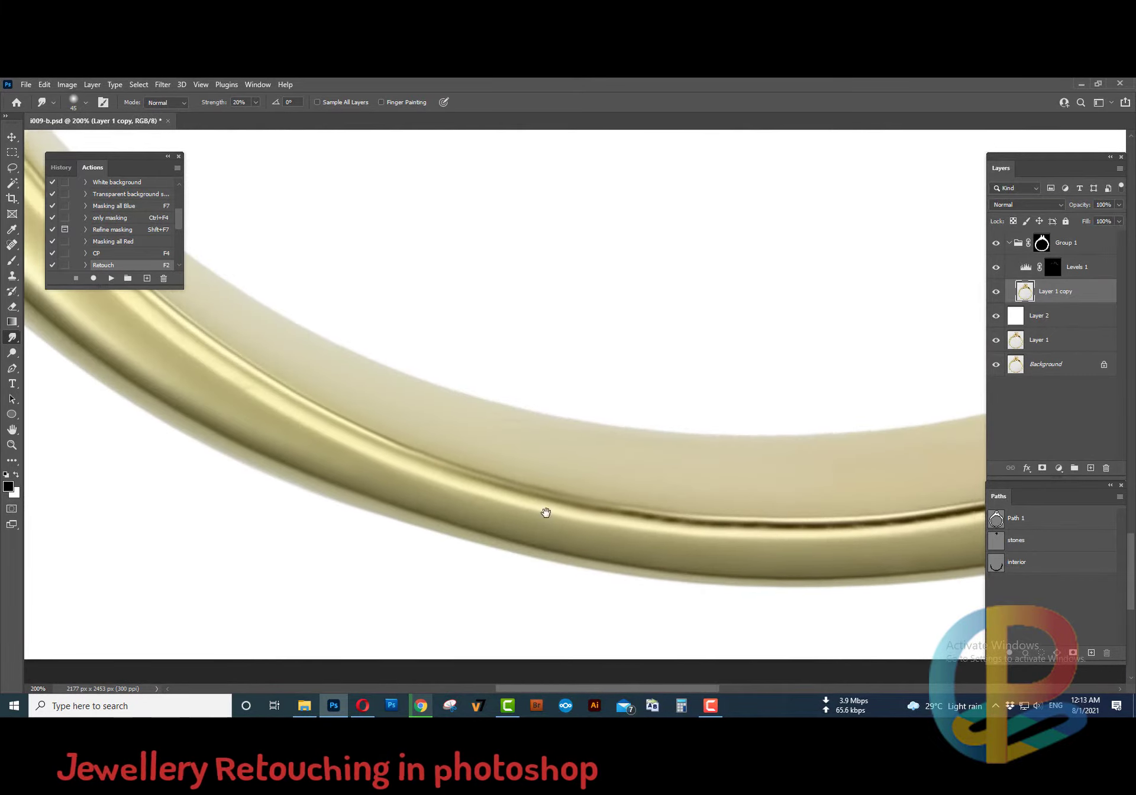
scroll(799, 481, "up", 5)
scroll(587, 557, "left", 5)
scroll(476, 553, "left", 3)
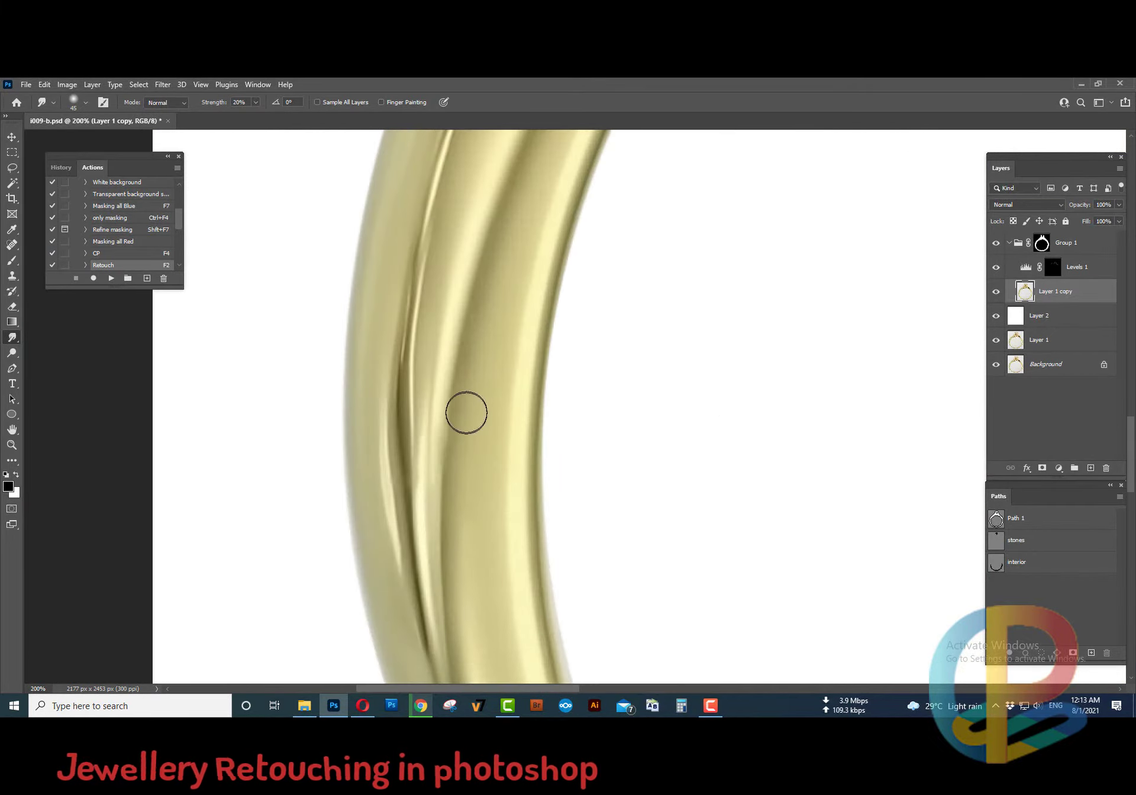
key("3")
mouse_move(386, 541)
left_mouse_down()
mouse_move(406, 557)
mouse_move(385, 473)
left_mouse_up()
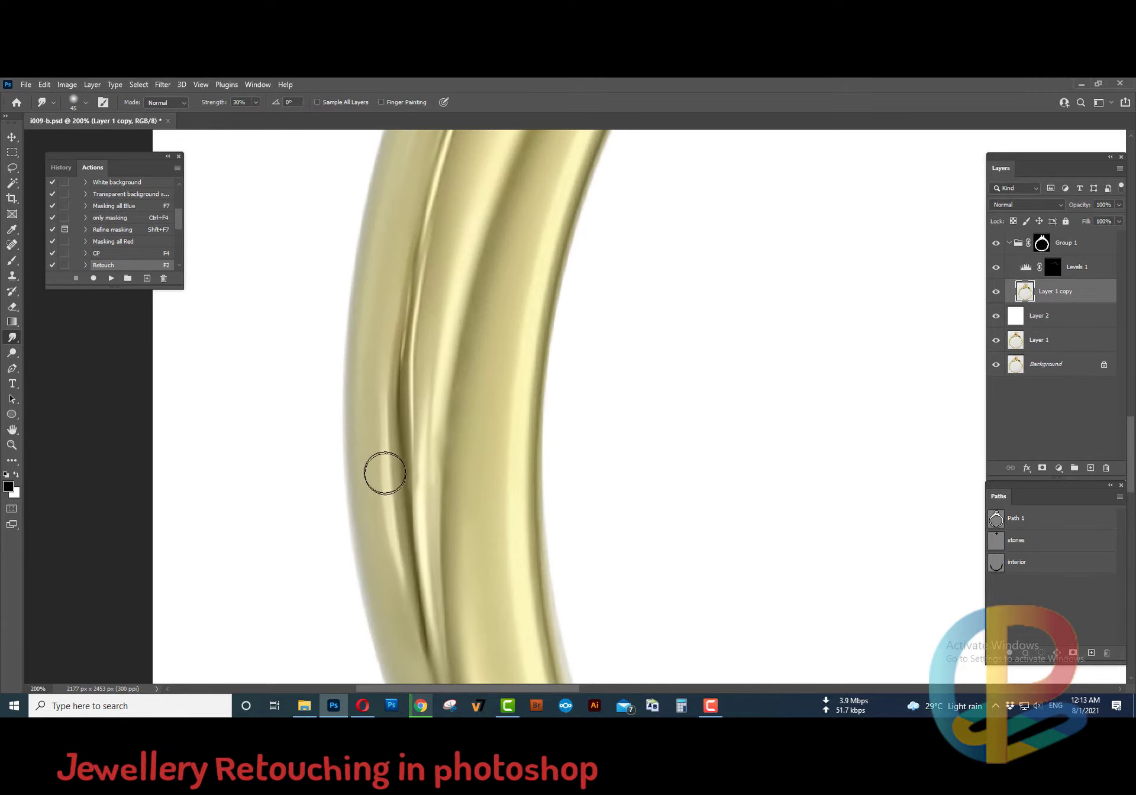
scroll(464, 471, "up", 5)
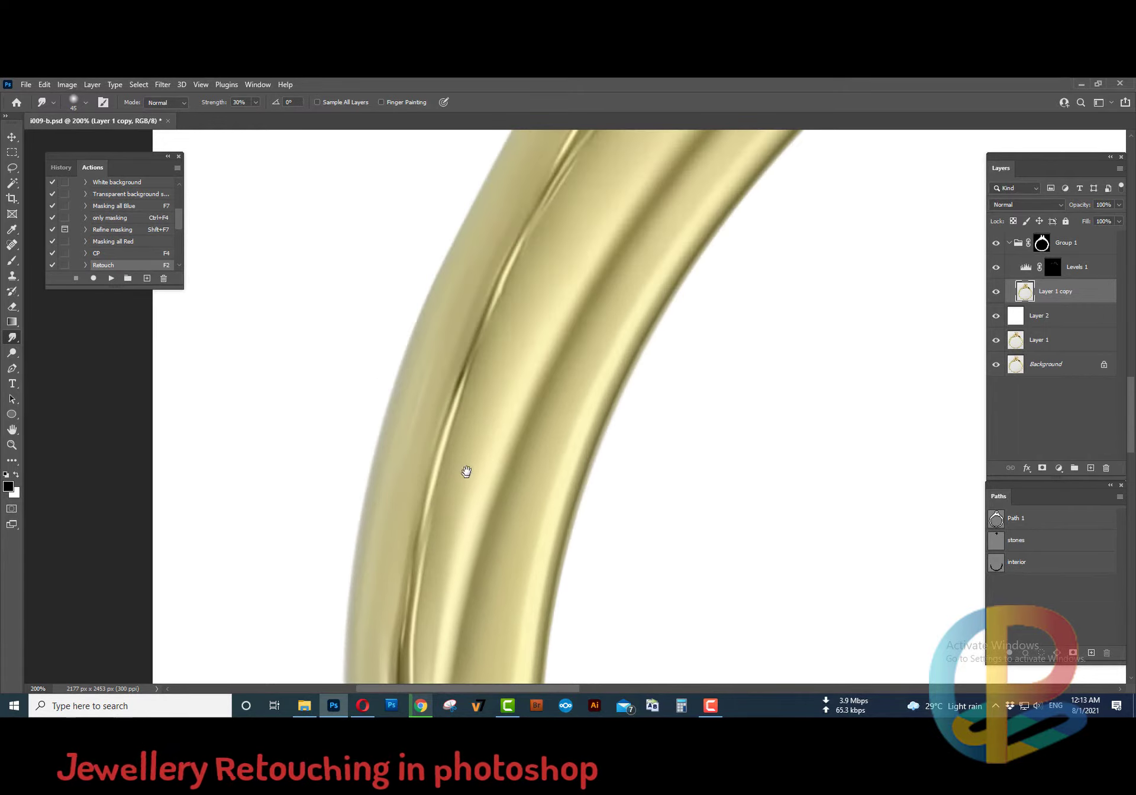
scroll(512, 314, "right", 3)
mouse_move(512, 314)
left_mouse_down()
mouse_move(454, 438)
mouse_move(647, 159)
left_mouse_up()
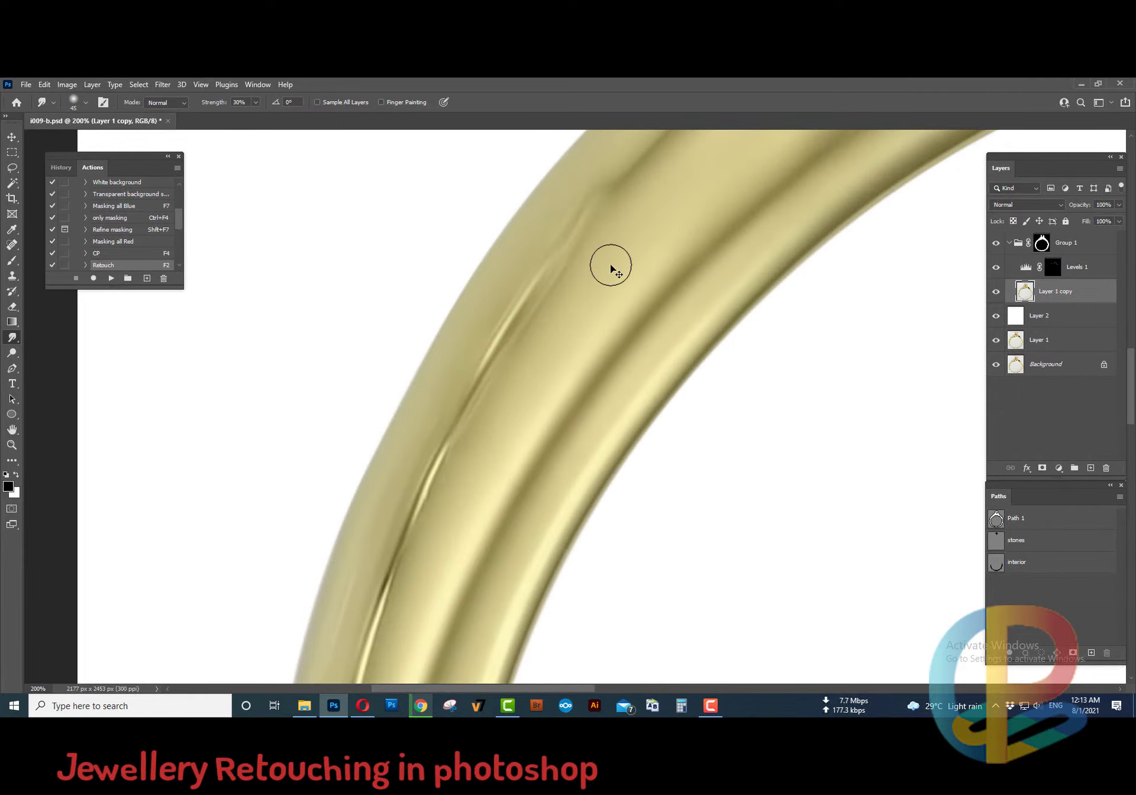
key("ctrl+minus")
key("ctrl+minus")
key("ctrl+minus")
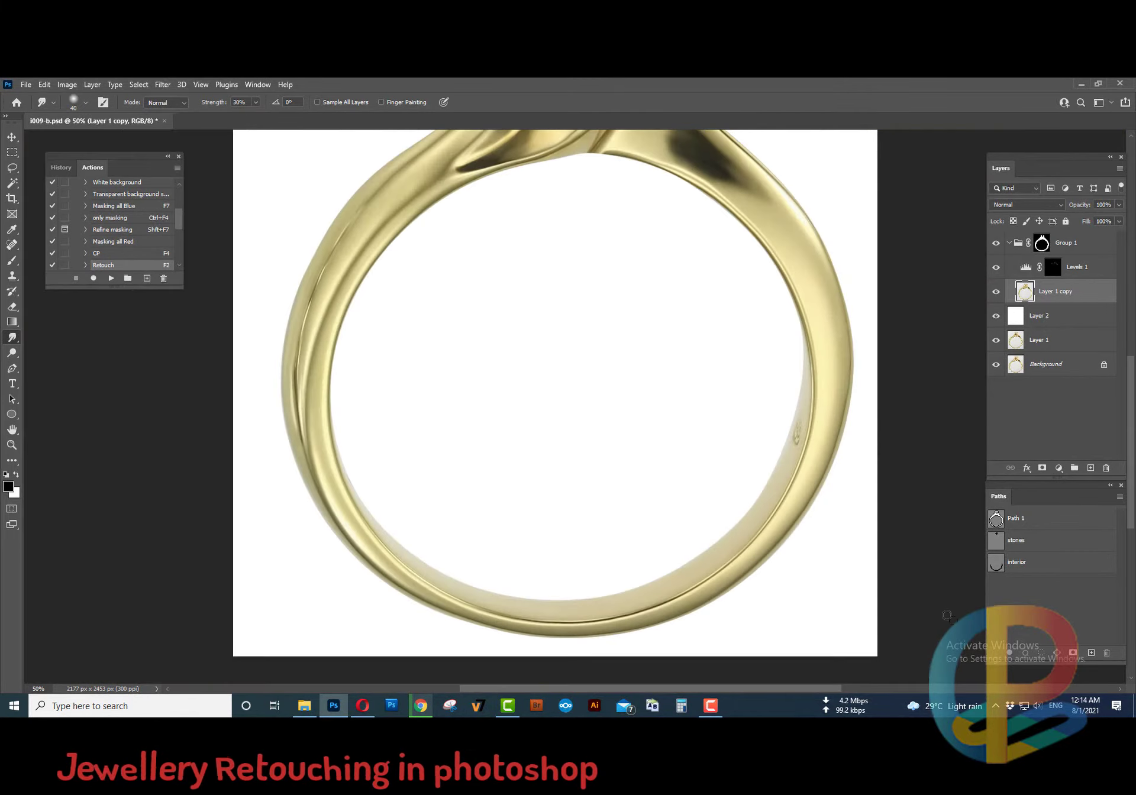
Load the ring interior path and add a Hue/Saturation adjustment, nudging Master saturation
left_click(996, 562, "ctrl")
left_click(1058, 468)
left_click(1030, 592)
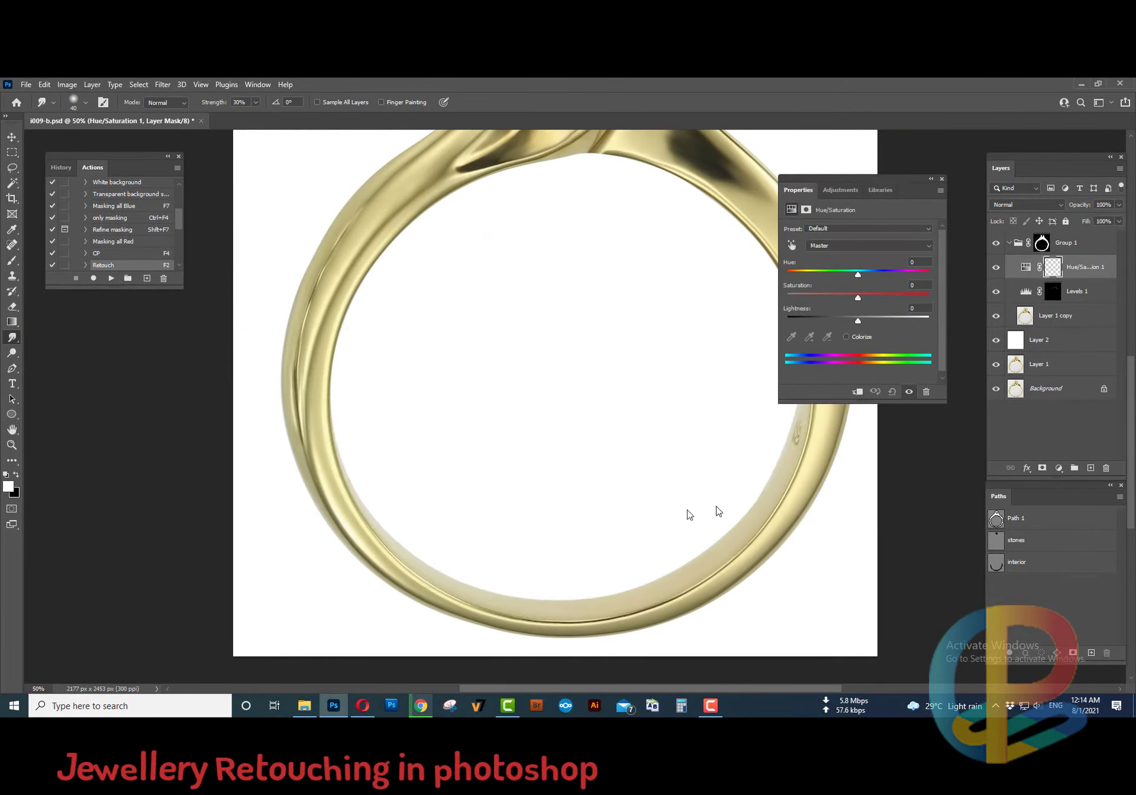
key("ctrl+plus")
mouse_move(858, 275)
left_mouse_down()
mouse_move(811, 274)
mouse_move(793, 304)
mouse_move(859, 276)
left_mouse_up()
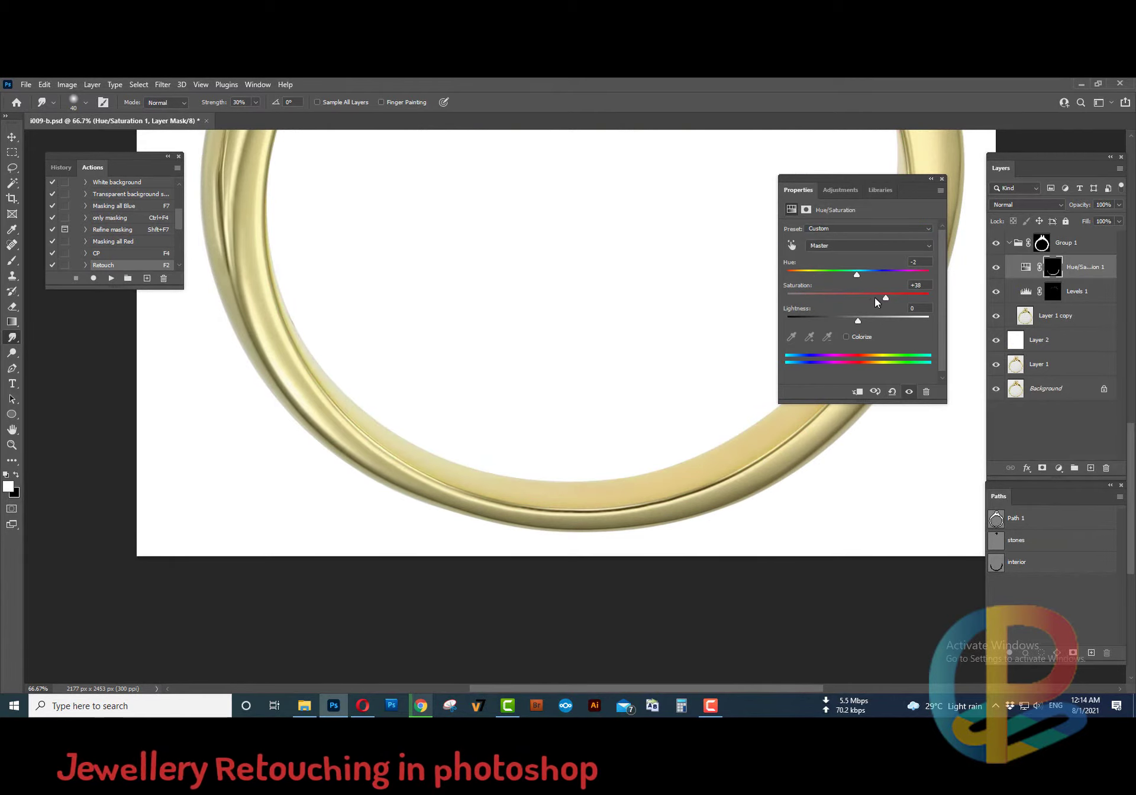
key("ctrl+minus")
key("ctrl+minus")
key("ctrl+plus")
Switch the Hue/Saturation range to Yellows and raise their saturation to +11
left_click(867, 245)
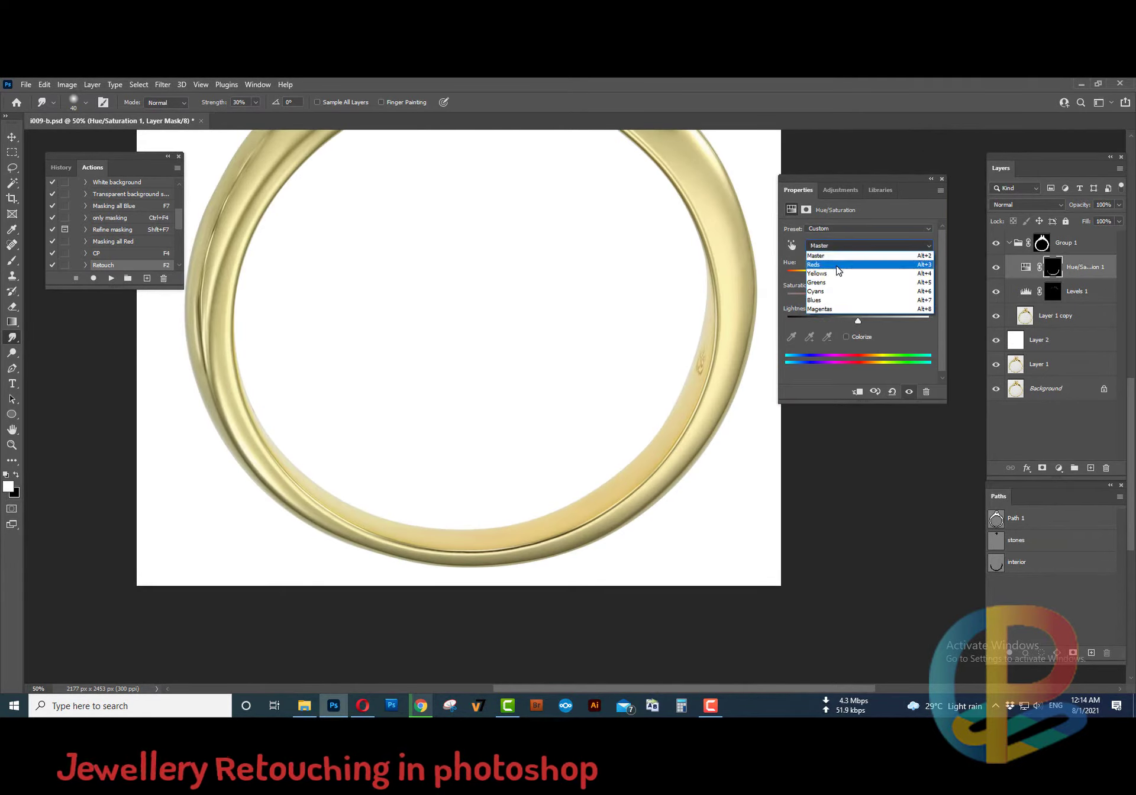
left_click(829, 255)
left_click(868, 245)
left_click(829, 256)
left_click_drag(858, 298, 876, 299)
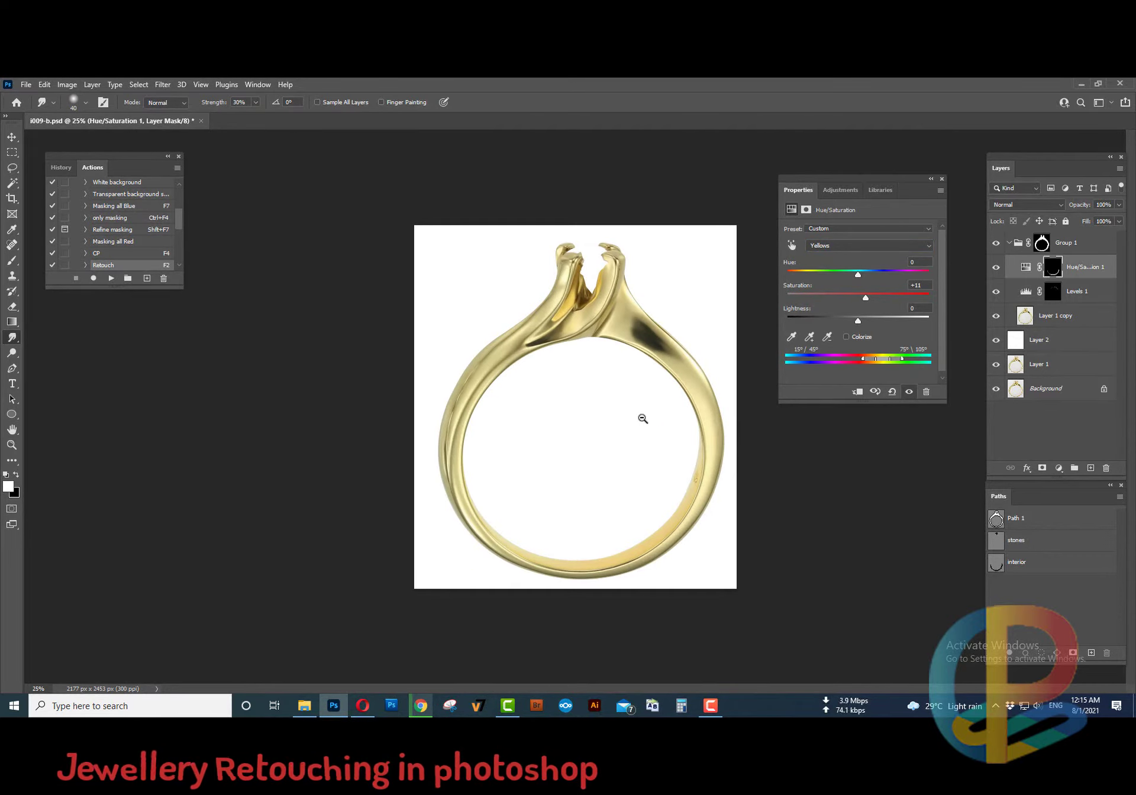
left_click(942, 178)
Duplicate Layer 1 and move the copy to the top of the layer stack
key("p")
left_click(1043, 364)
key("ctrl+j")
key("ctrl+shift+bracketright")
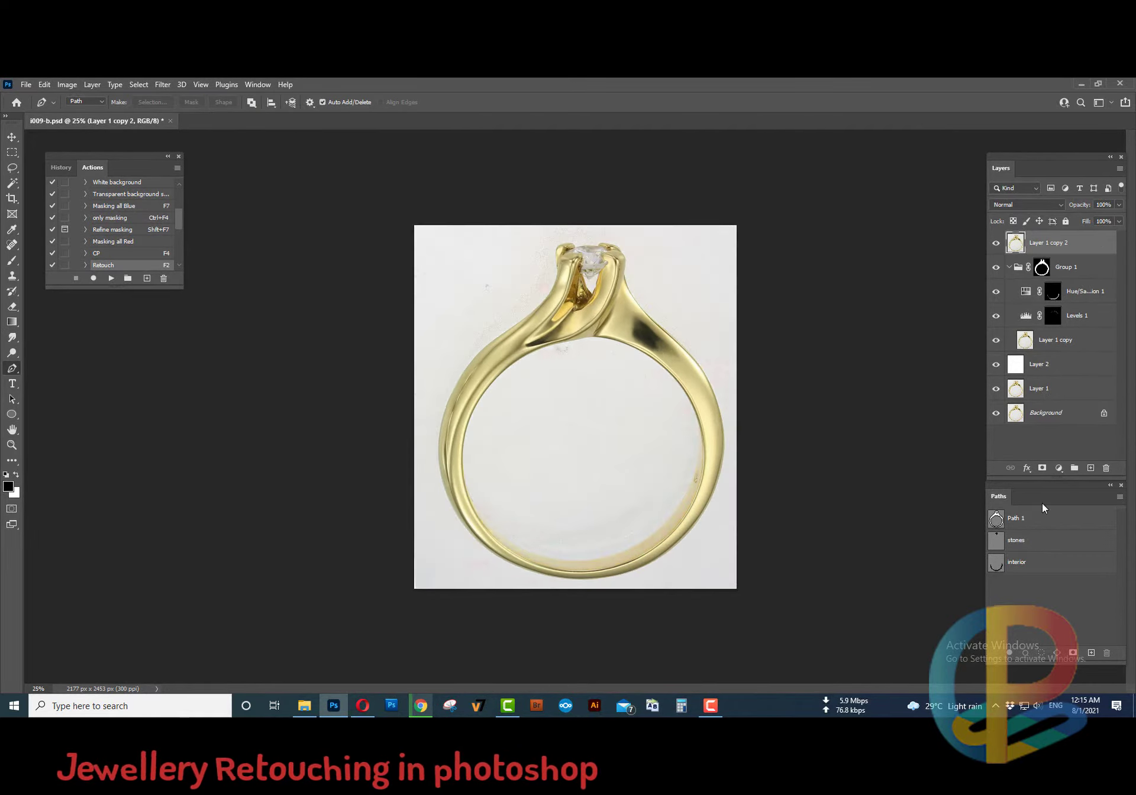
left_click(1043, 469)
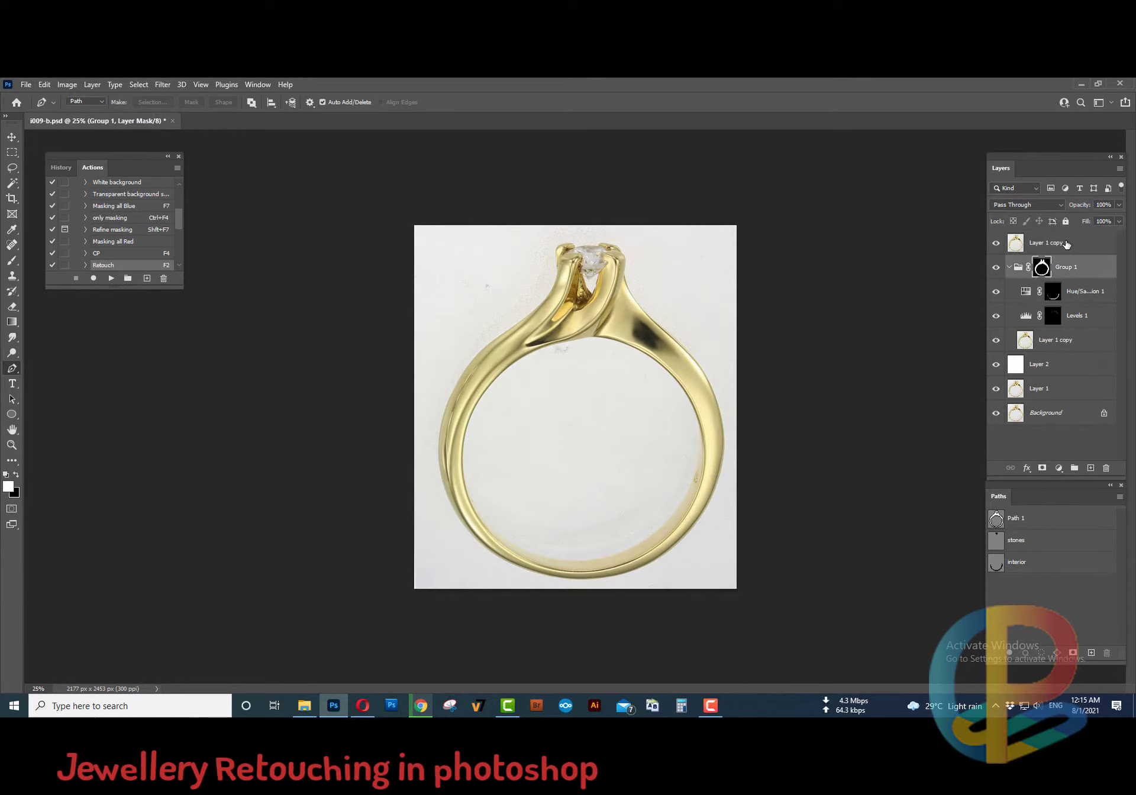
Load the stones path as a feathered selection for an inverted mask showing only the diamond
key("ctrl+i")
left_click(997, 540, "ctrl")
key("shift+F6")
key("Return")
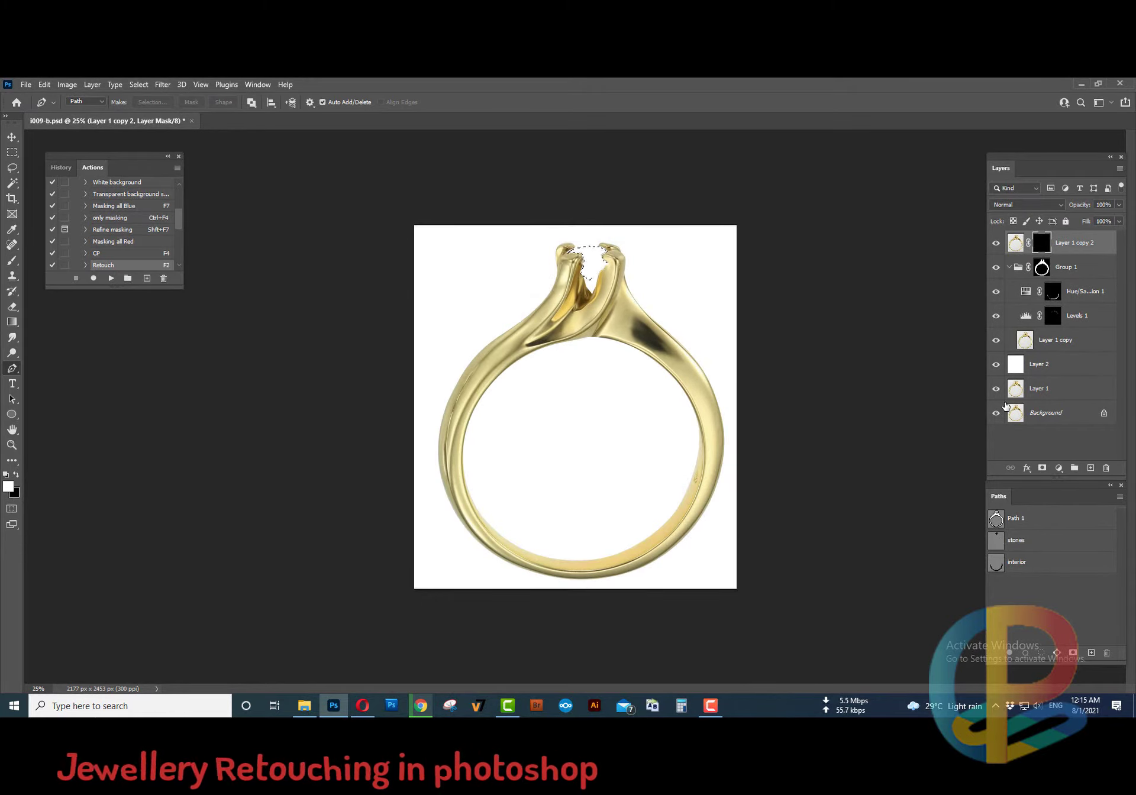
left_click_drag(521, 316, 520, 317)
scroll(588, 421, "down", 3)
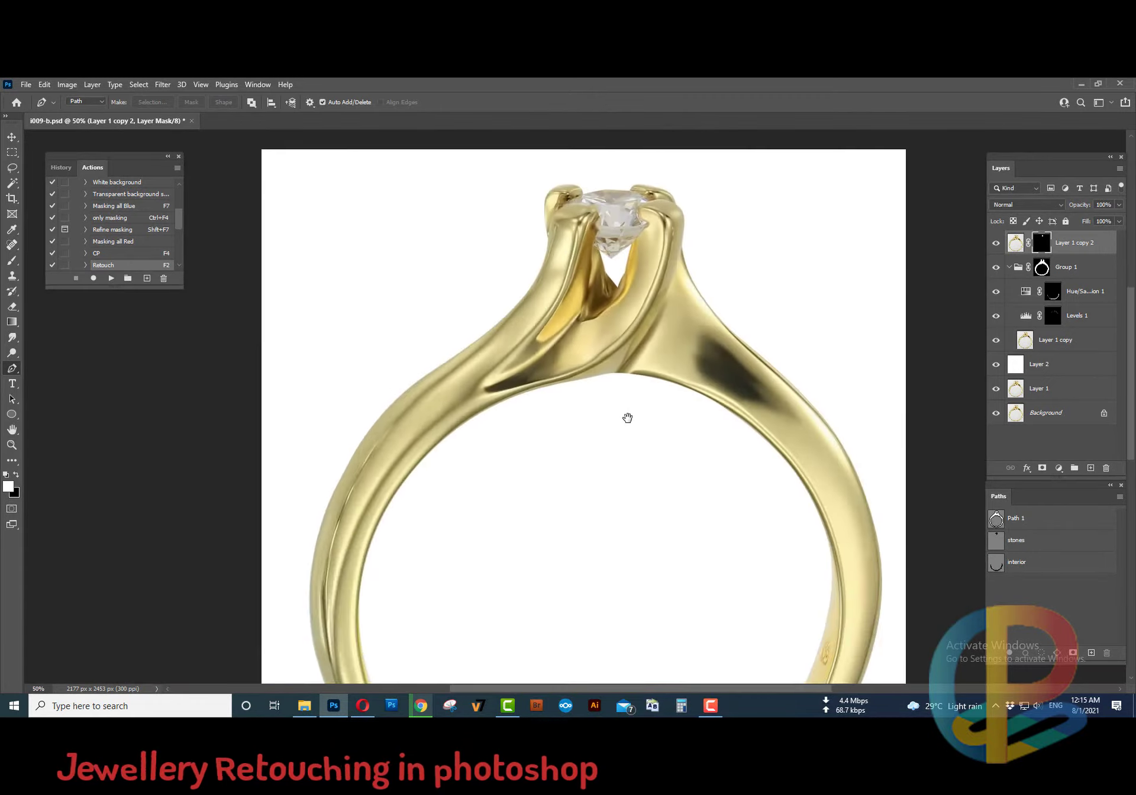
scroll(626, 415, "down", 1)
scroll(419, 504, "up", 2)
scroll(932, 406, "left", 3)
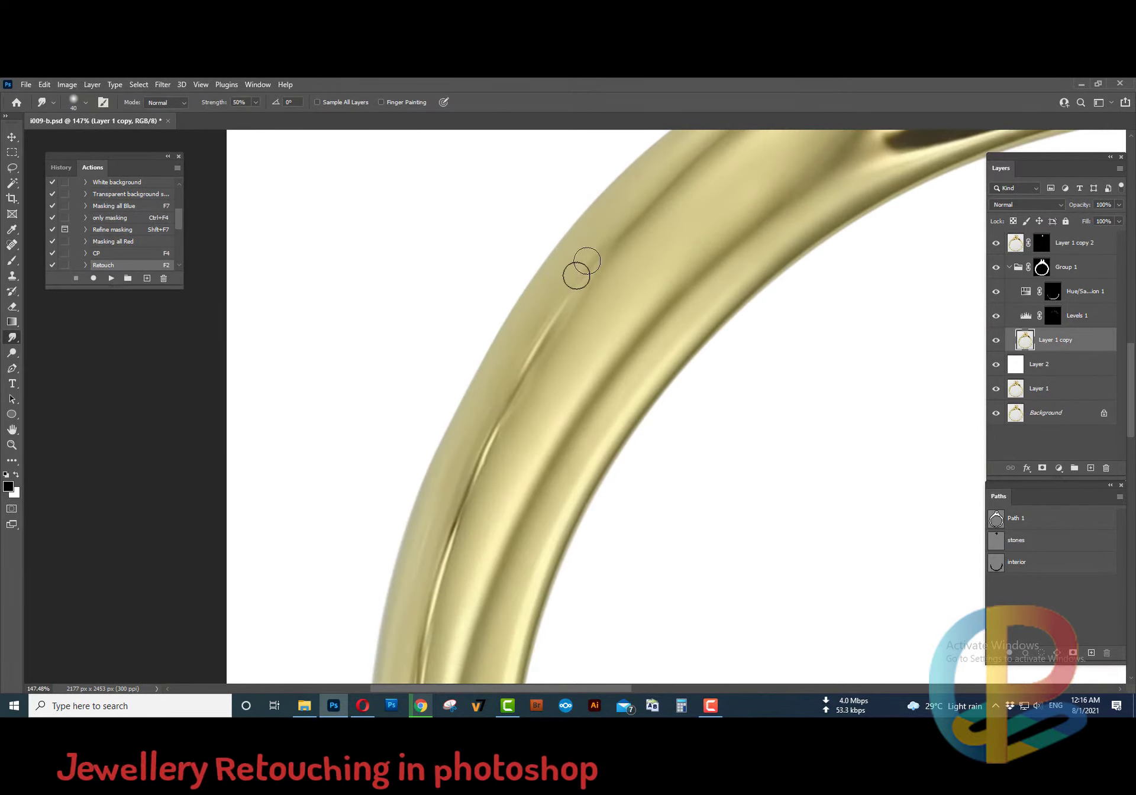
scroll(697, 229, "down", 2)
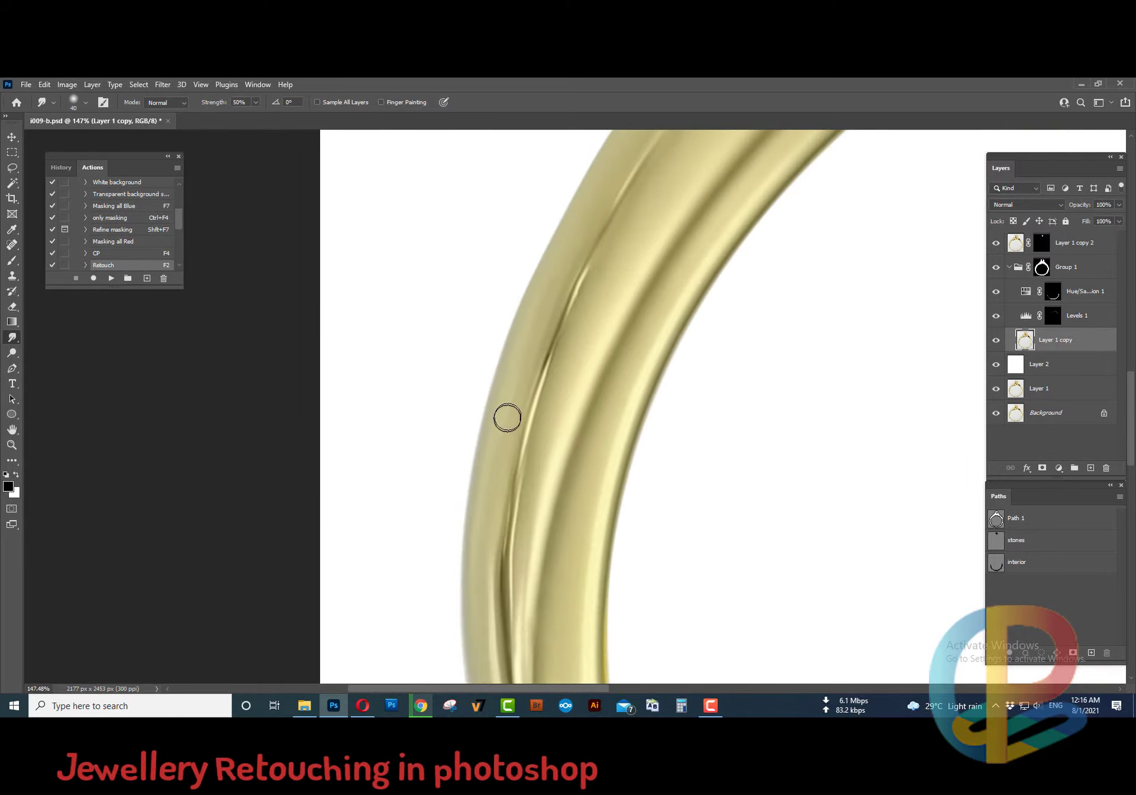
Trace a path along the band's outer left edge and make it a 0.5 px feathered selection
key("p")
left_click(547, 597)
mouse_move(505, 470)
left_mouse_down()
mouse_move(535, 360)
mouse_move(522, 400)
mouse_move(490, 426)
mouse_move(532, 395)
left_mouse_up()
left_click_drag(532, 394, 566, 372)
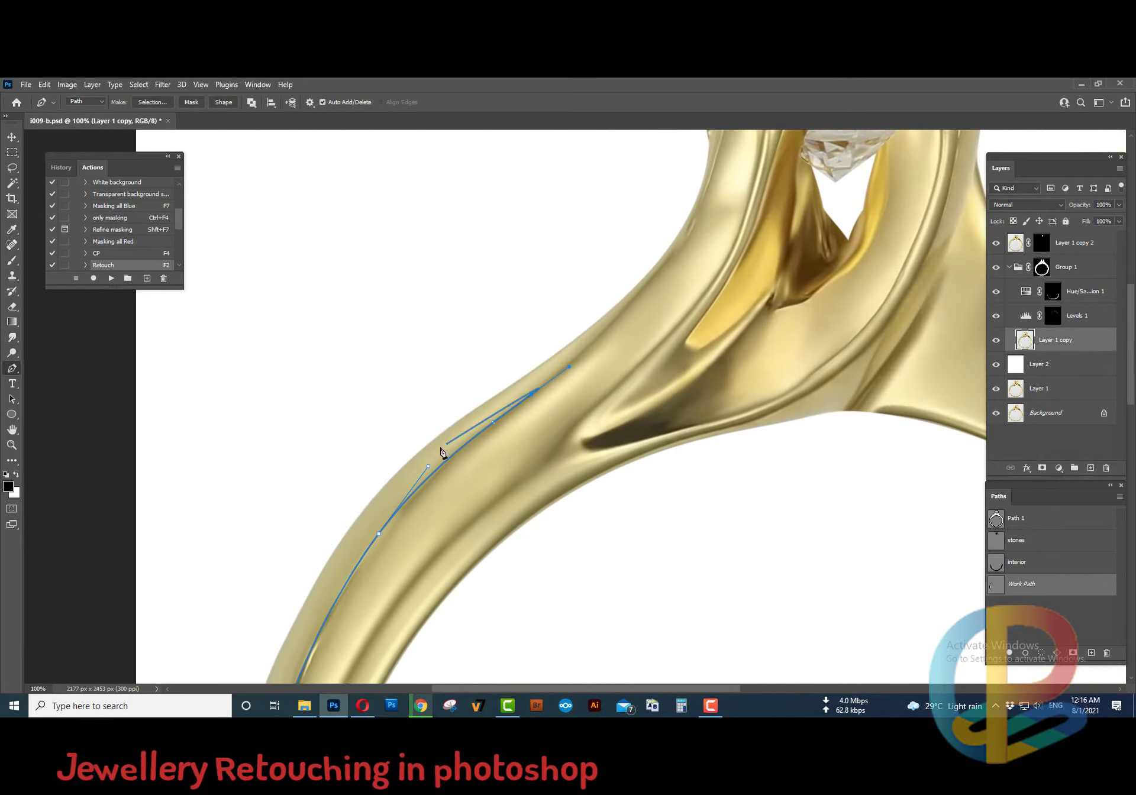
left_click(401, 461)
key("ctrl+Return")
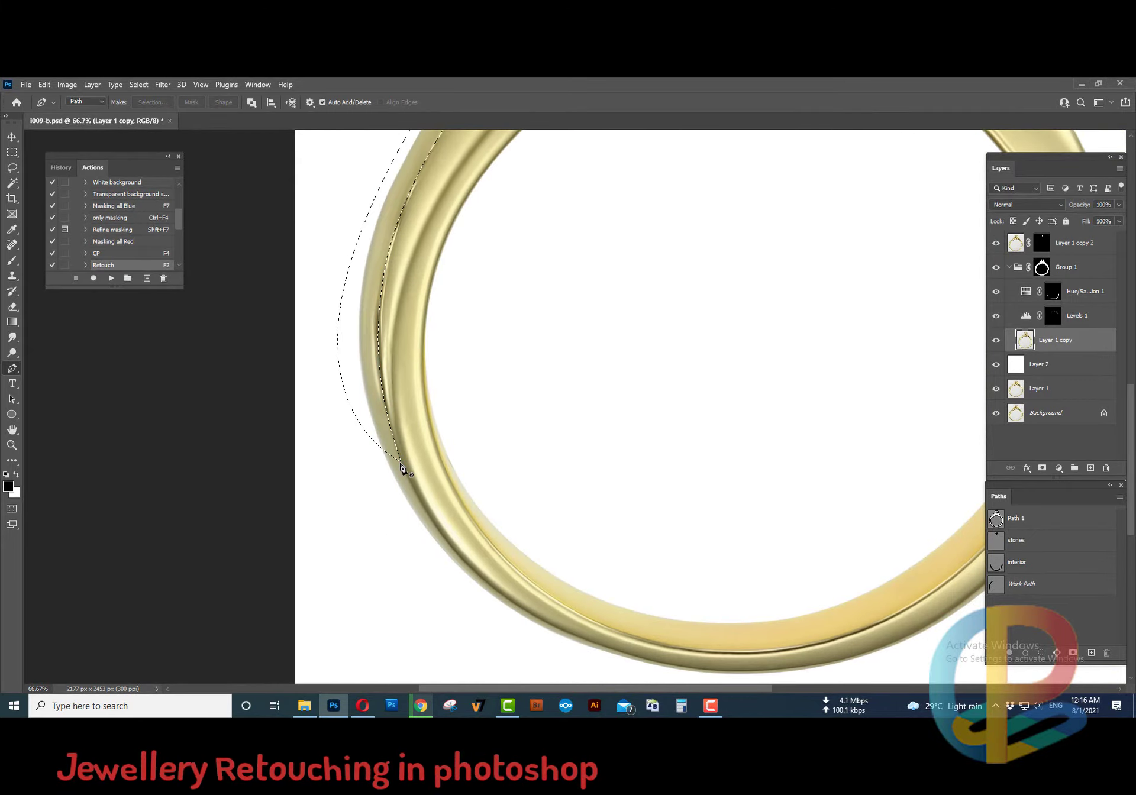
key("shift+F6")
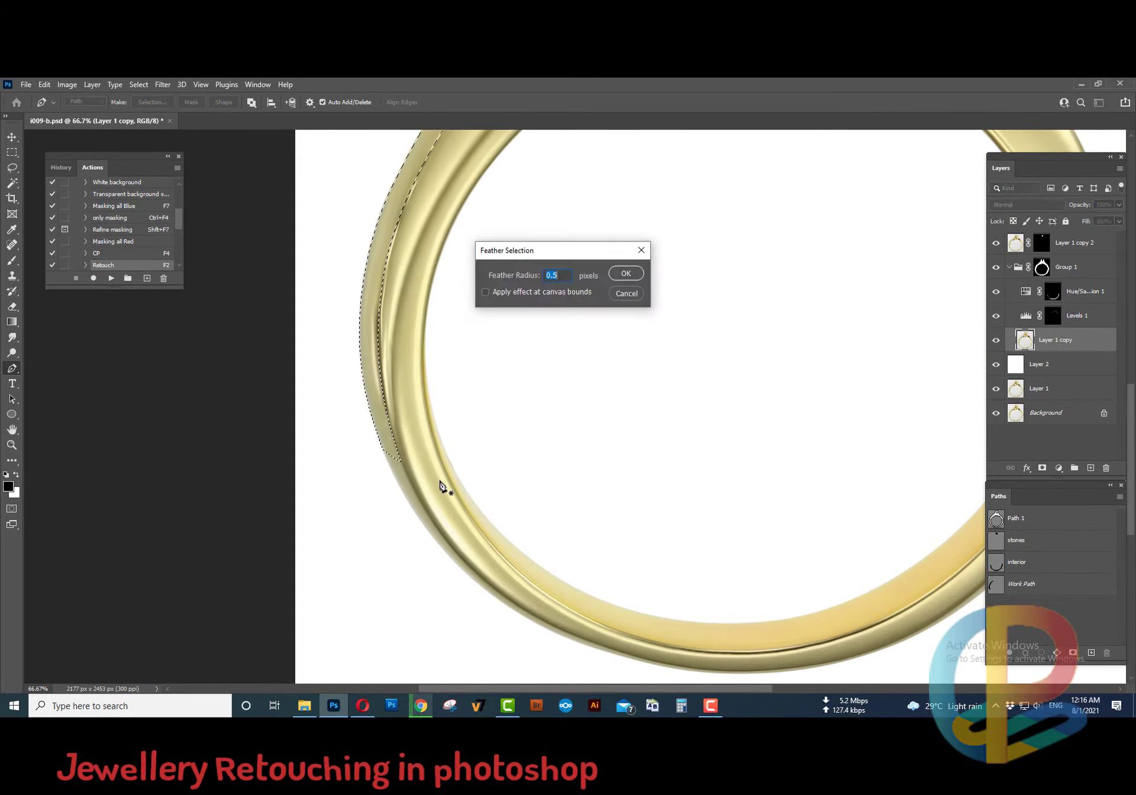
key("Return")
key("r")
key("ctrl+plus")
key("ctrl+plus")
key("ctrl+plus")
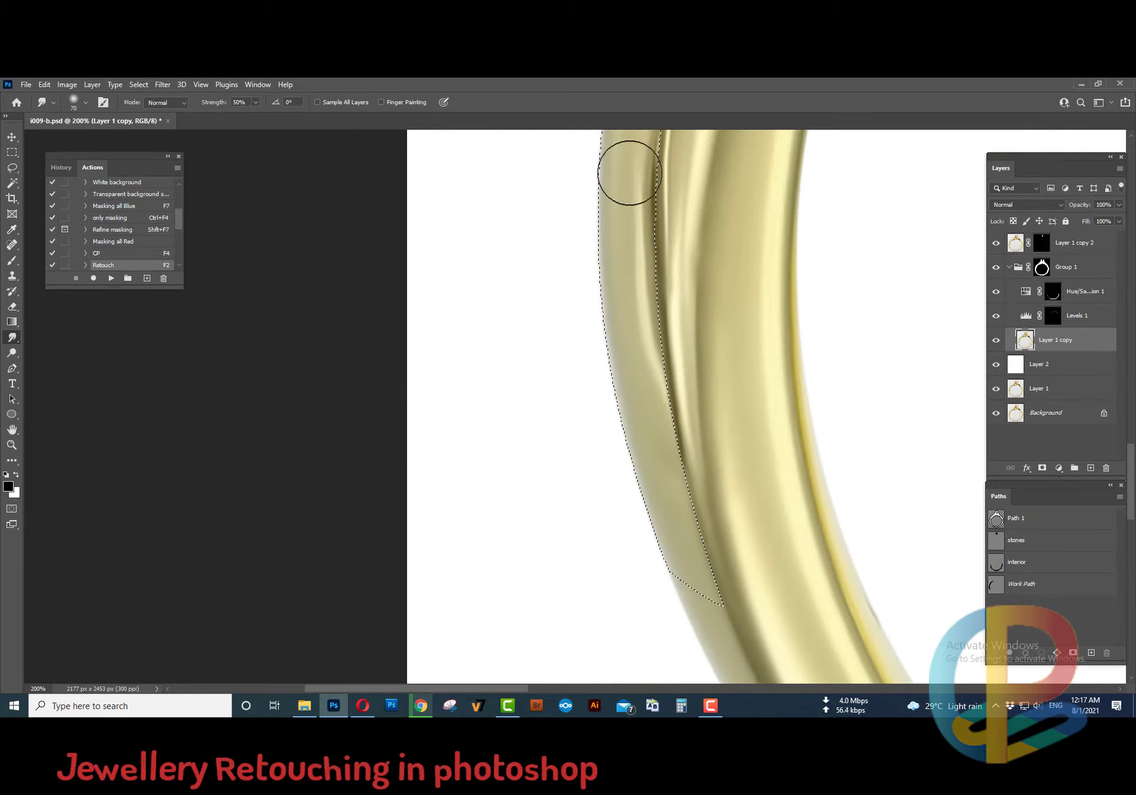
Smudge the selected band edge at 30% strength, deselect, and save the document
mouse_move(629, 171)
left_mouse_down()
mouse_move(697, 393)
mouse_move(691, 424)
mouse_move(720, 476)
mouse_move(710, 325)
mouse_move(743, 246)
mouse_move(720, 398)
mouse_move(730, 444)
left_mouse_up()
key("3")
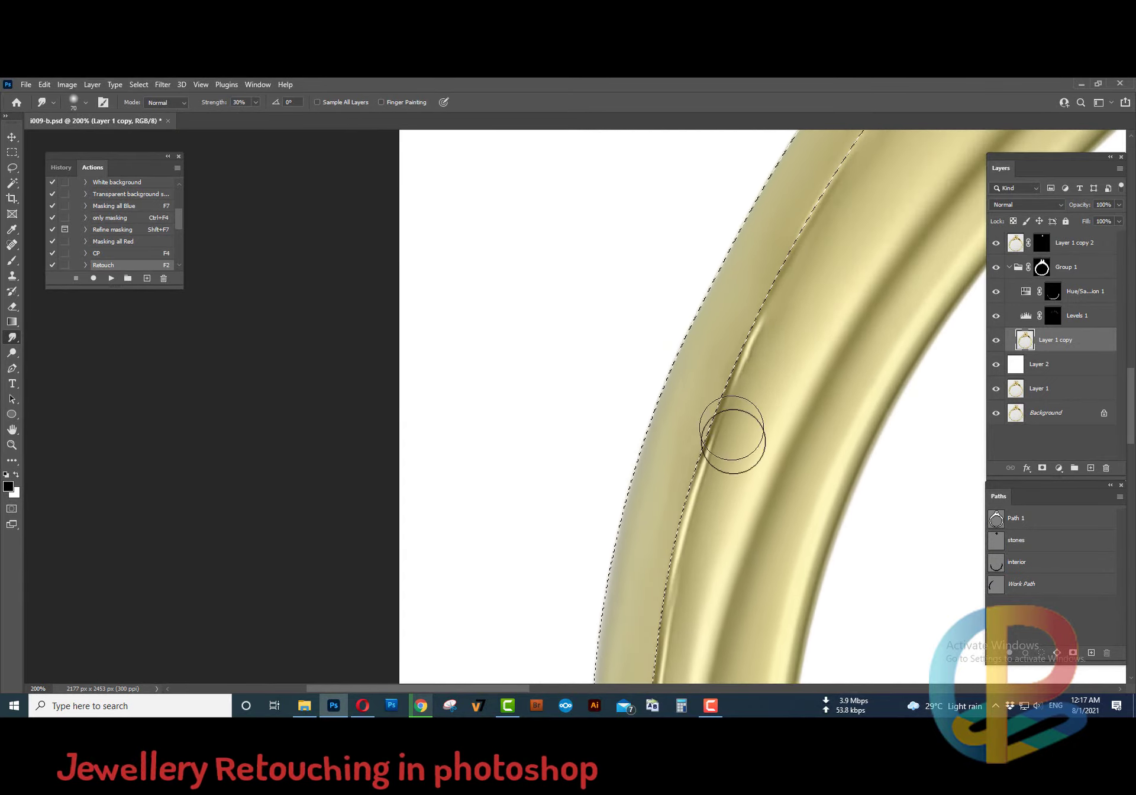
scroll(730, 444, "up", 5)
scroll(718, 584, "down", 5)
key("ctrl+d")
left_click(564, 473, "alt")
scroll(564, 474, "down", 2)
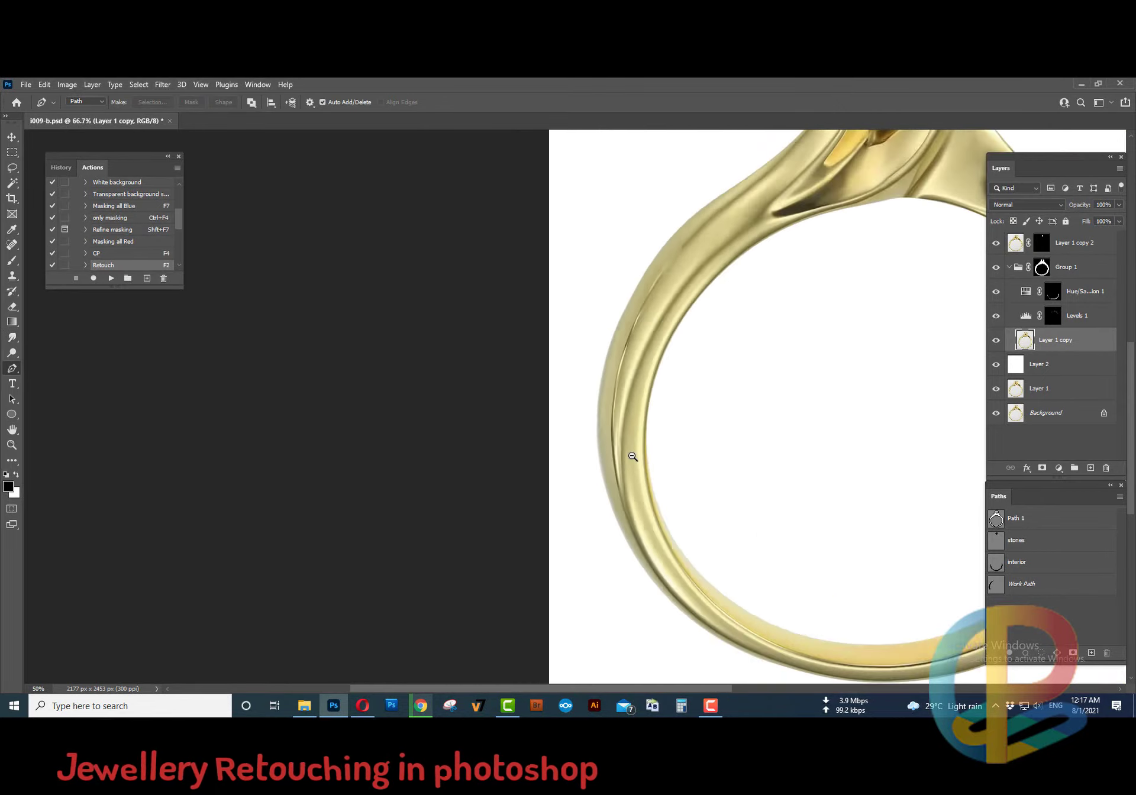
scroll(371, 497, "up", 2)
key("ctrl+0")
key("p")
key("ctrl+s")
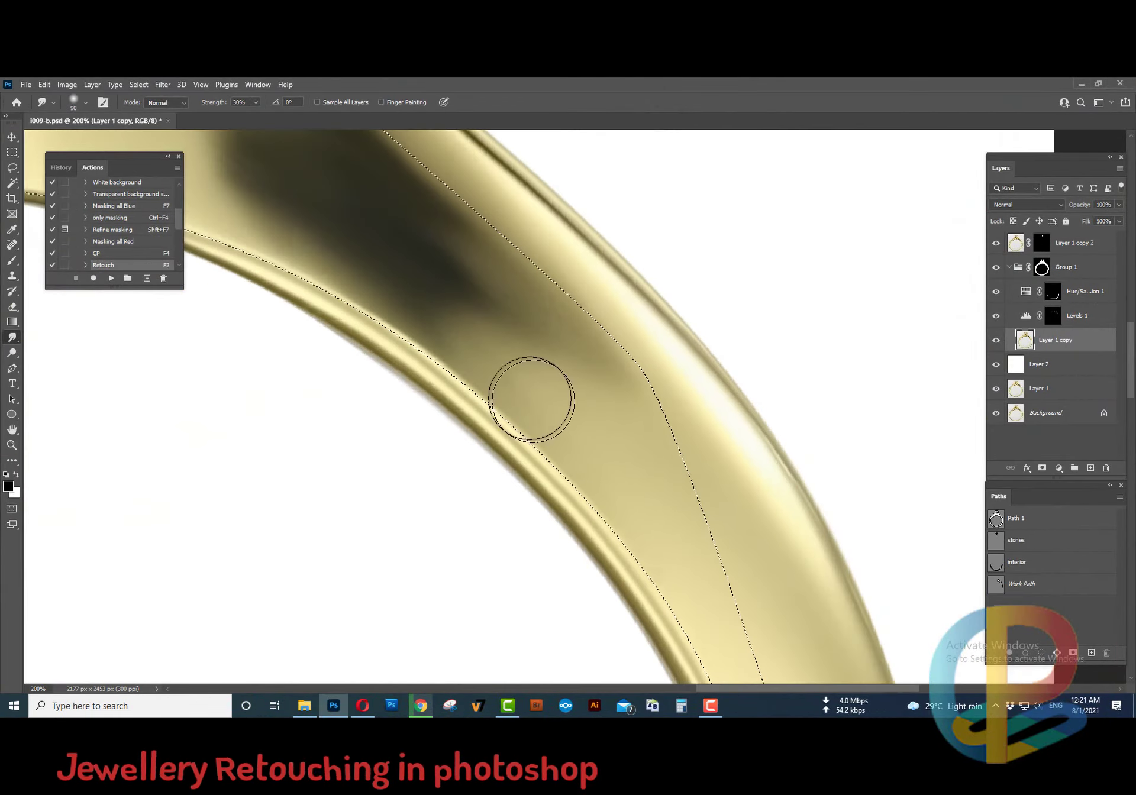
Smudge the shoulder edge below the setting smooth at 20% strength
scroll(533, 461, "down", 2)
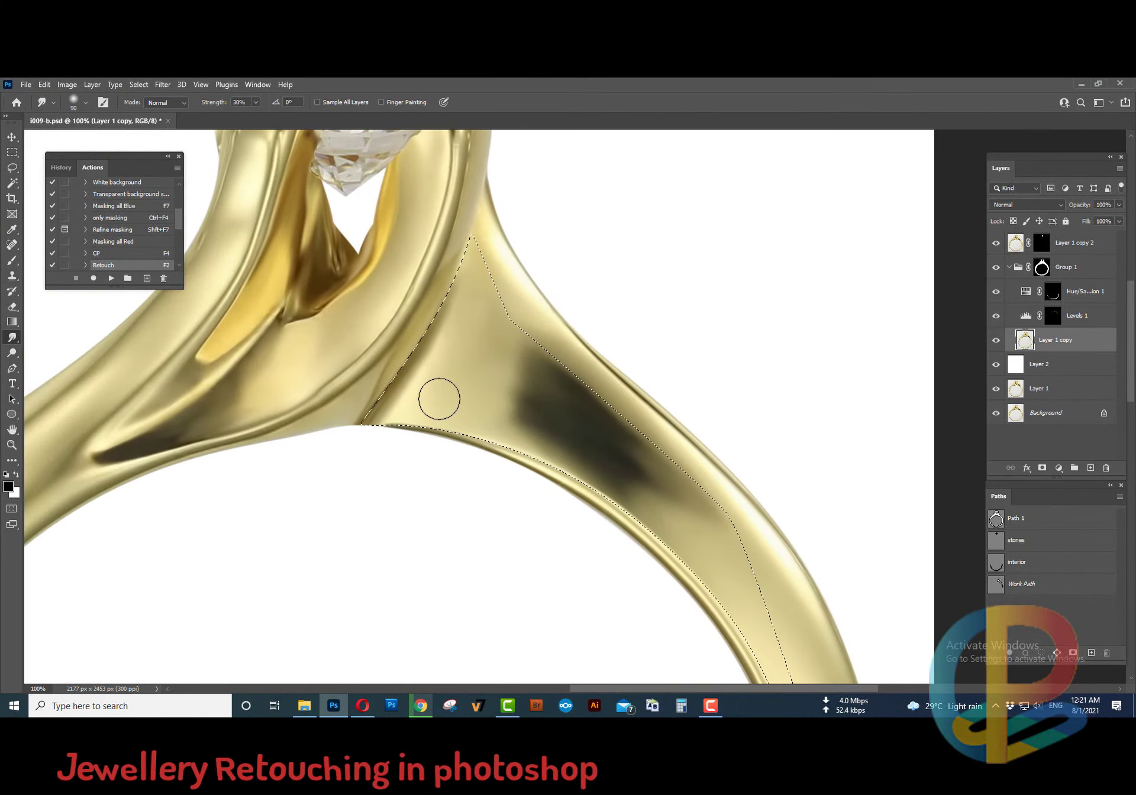
key("2")
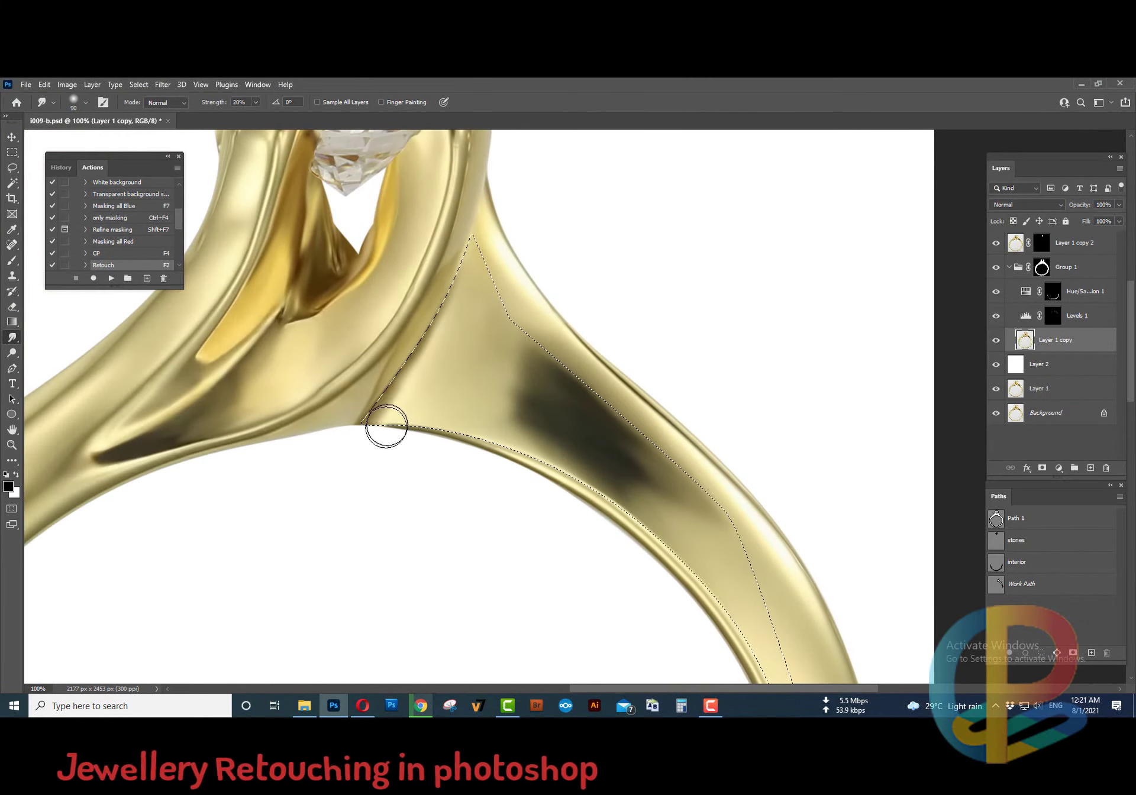
left_click_drag(421, 354, 437, 332)
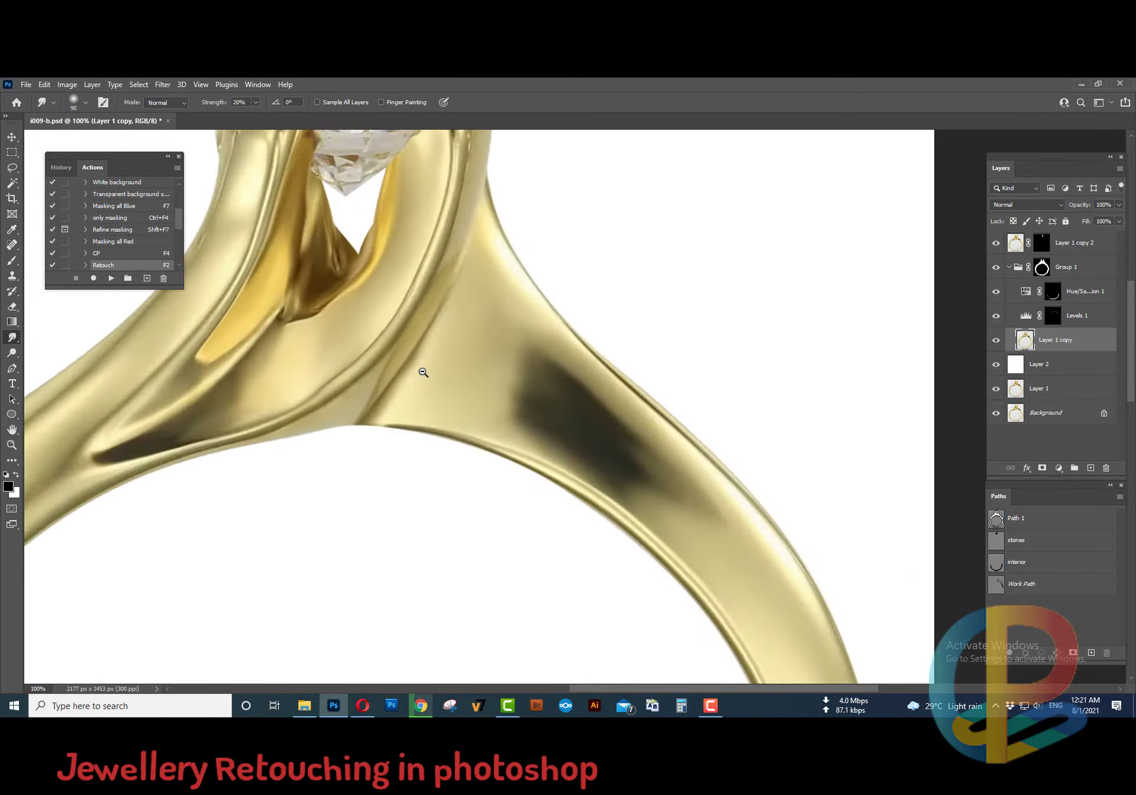
scroll(474, 396, "down", 1)
scroll(535, 397, "up", 2)
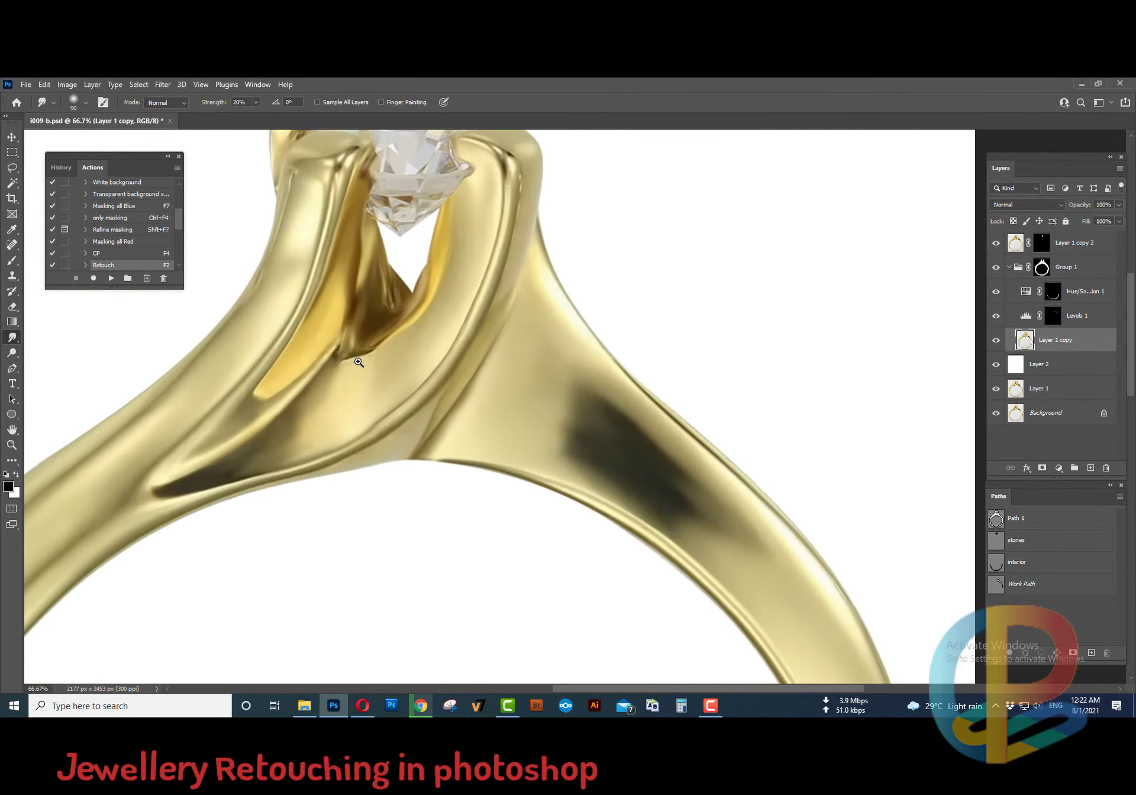
Trace a closed pen path around the prong strip beneath the diamond
key("p")
scroll(330, 360, "up", 2)
left_click(325, 353)
left_click(376, 339)
scroll(415, 363, "down", 1)
scroll(416, 364, "up", 2)
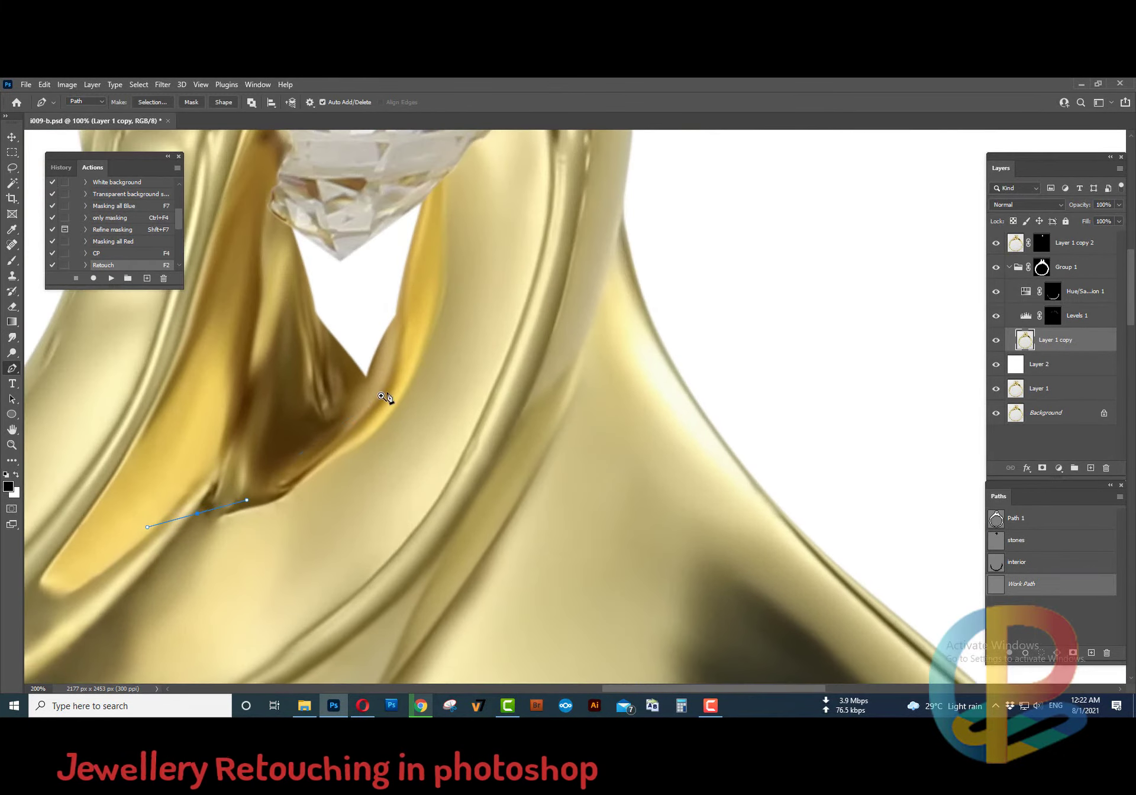
left_click_drag(444, 307, 443, 307)
scroll(448, 260, "up", 1)
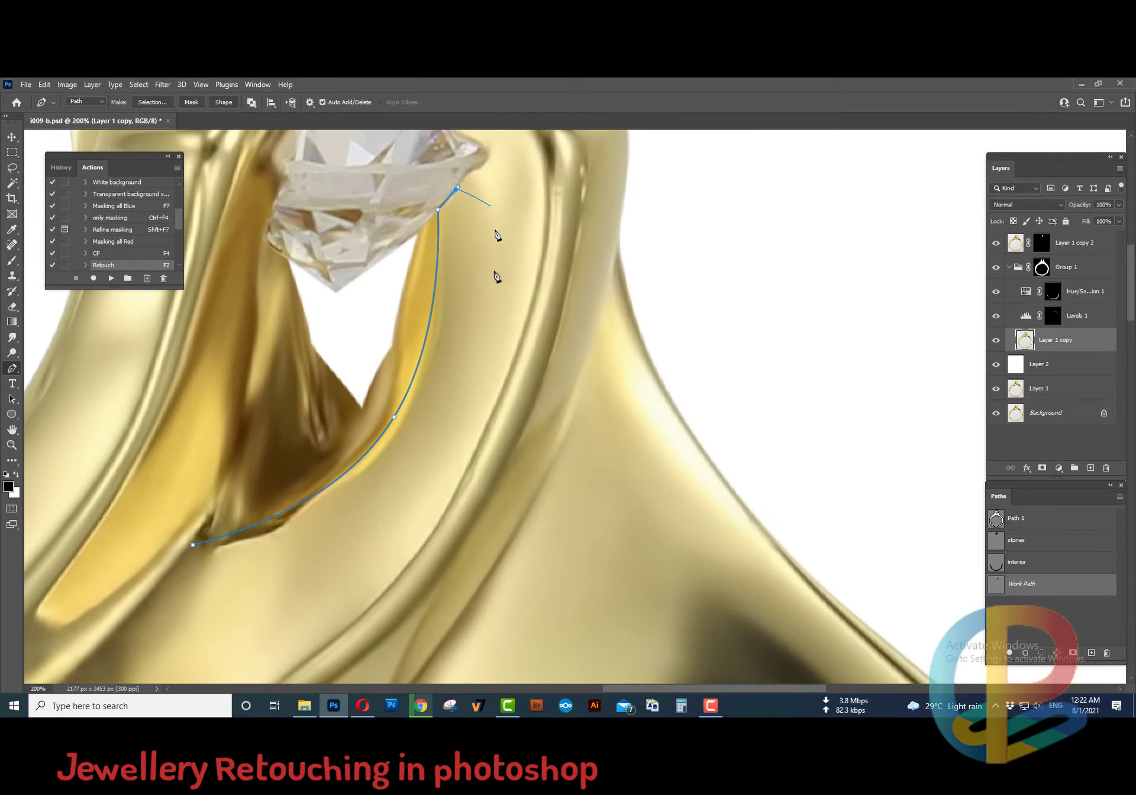
left_click_drag(411, 489, 195, 550)
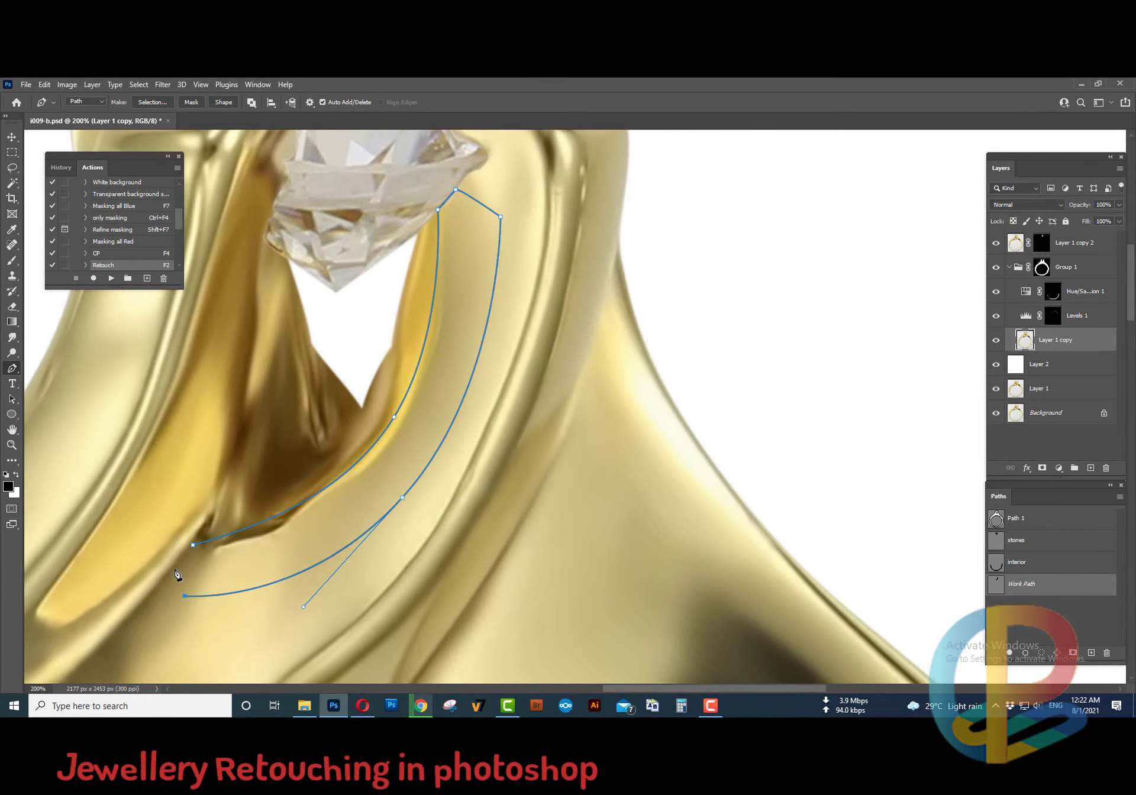
left_click(196, 550)
Turn the prong path into a selection and smudge the inner prong edge smooth
key("ctrl+Return")
key("r")
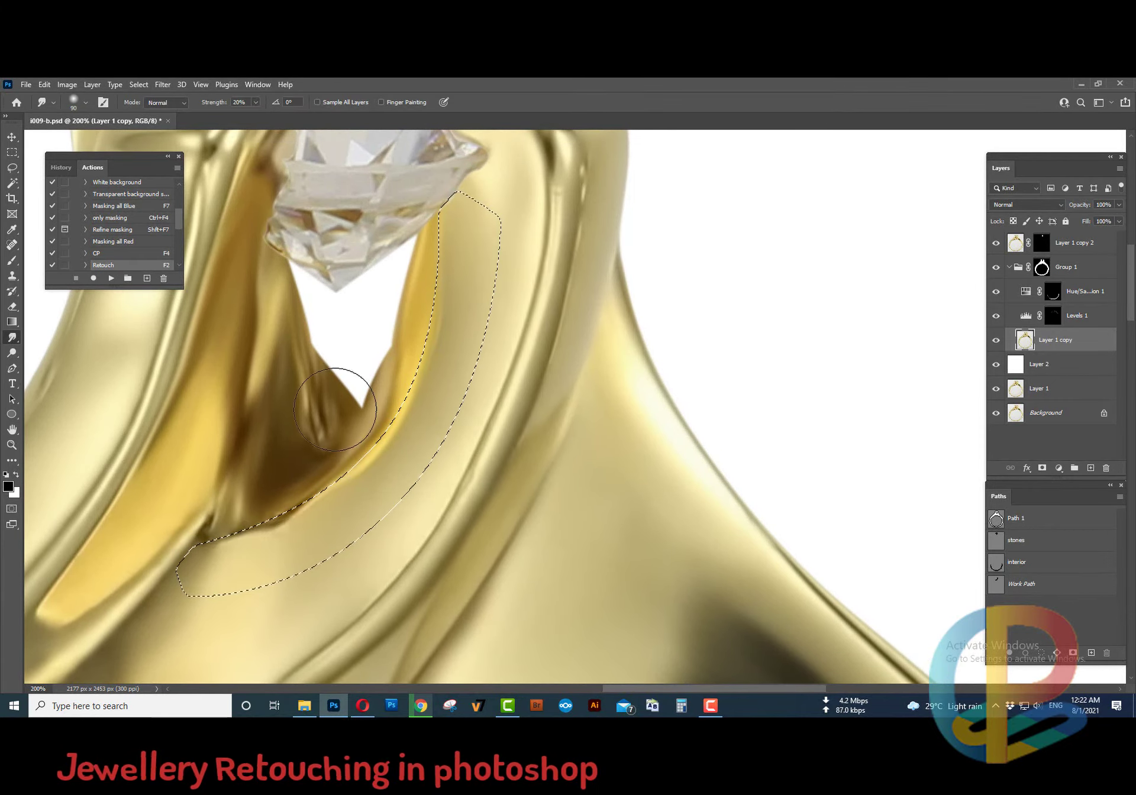
left_click_drag(291, 538, 312, 492)
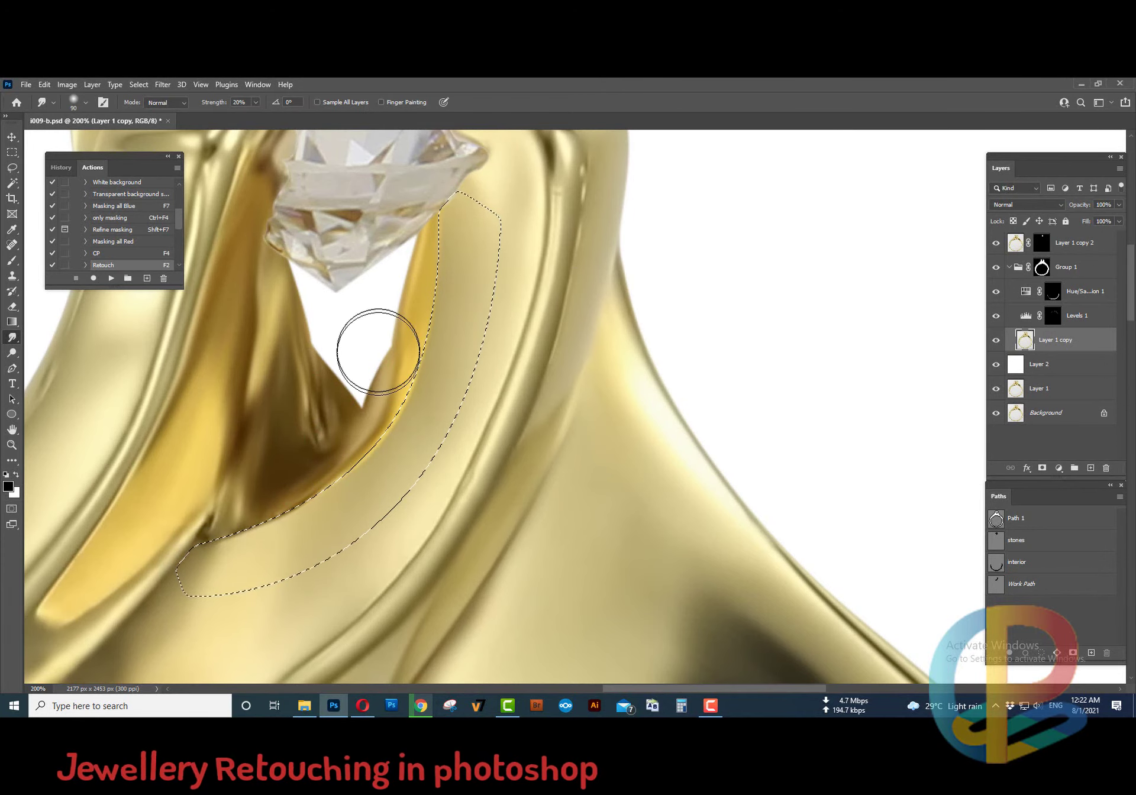
left_click(330, 383, "ctrl+alt")
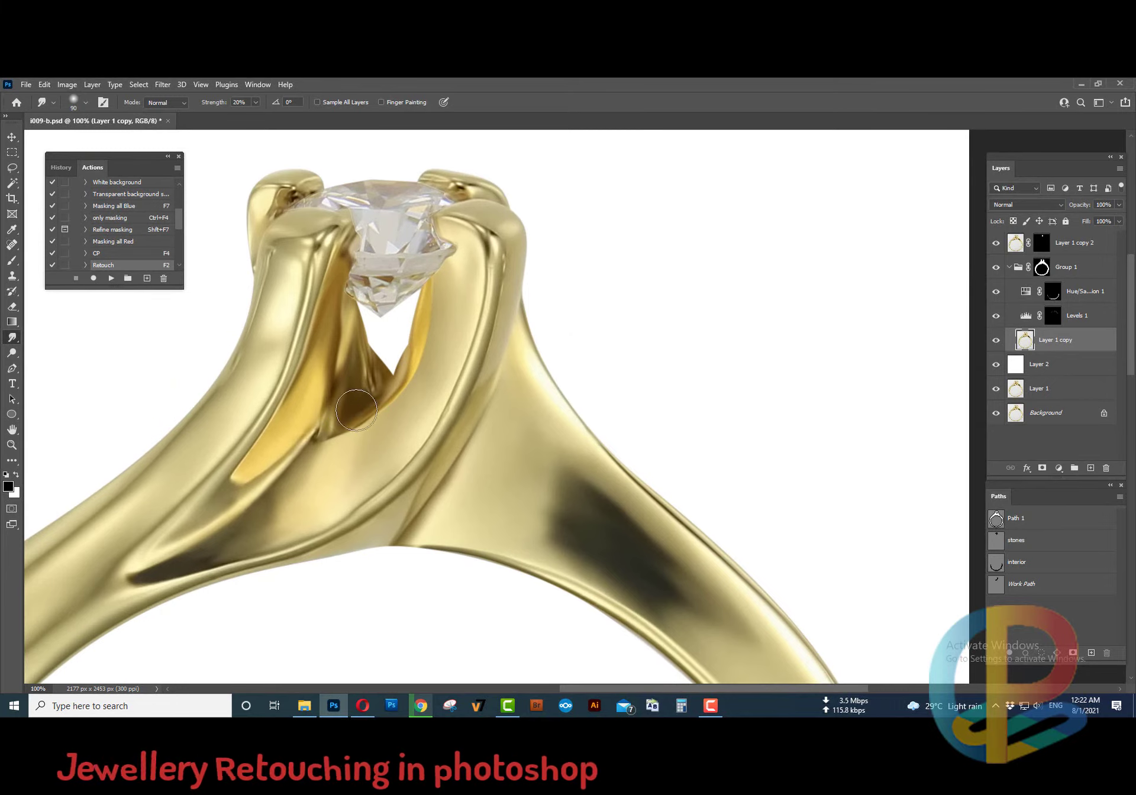
Trace the left prong's inner groove and make it a 3-pixel feathered selection
key("p")
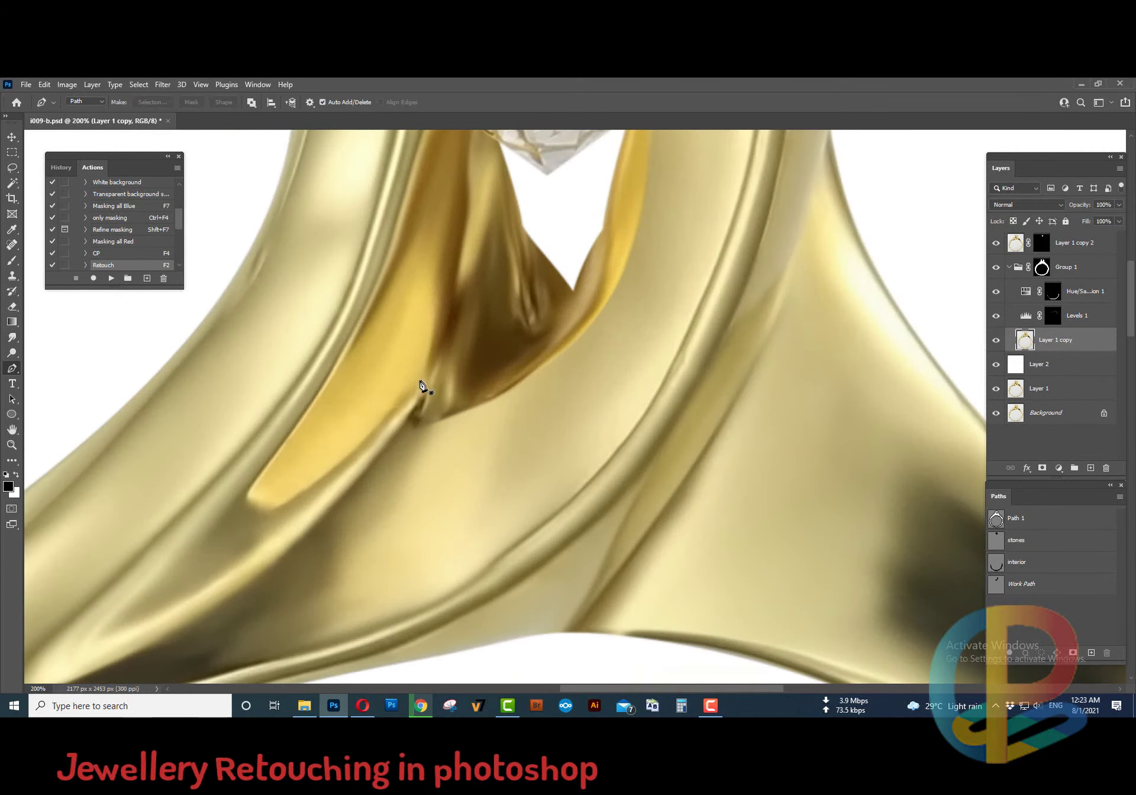
left_click_drag(249, 486, 241, 499)
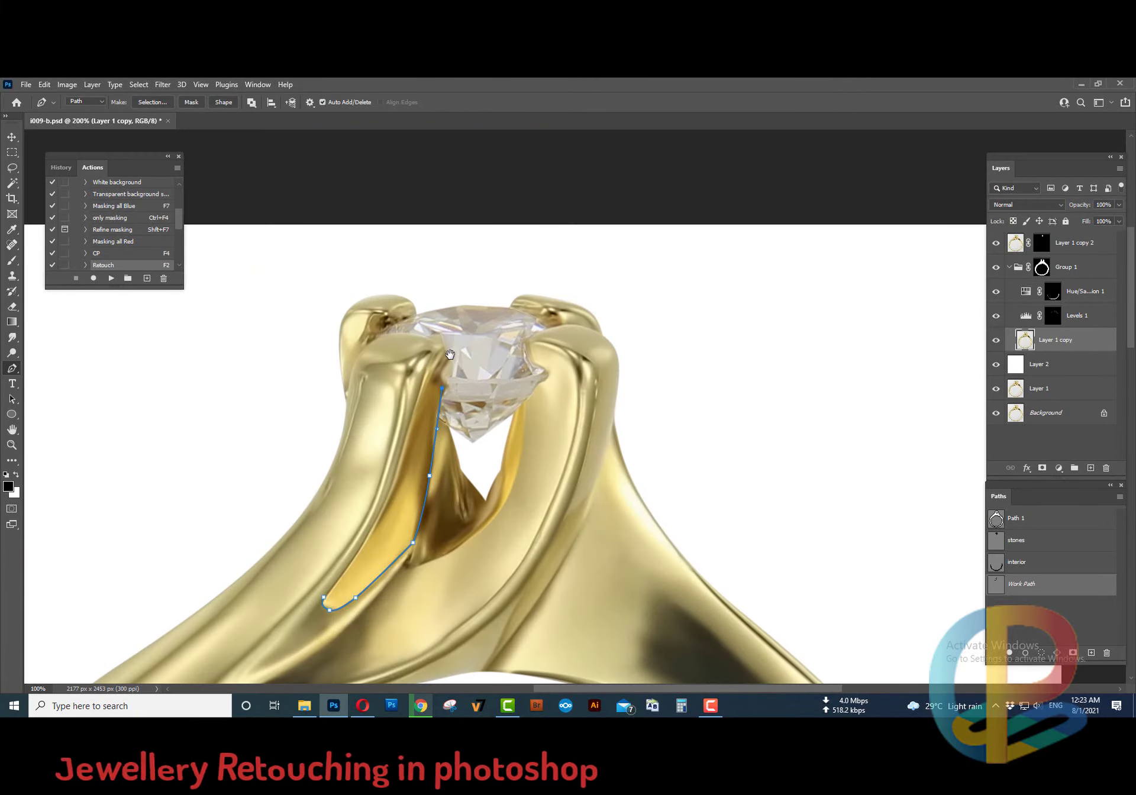
left_click_drag(429, 228, 430, 444)
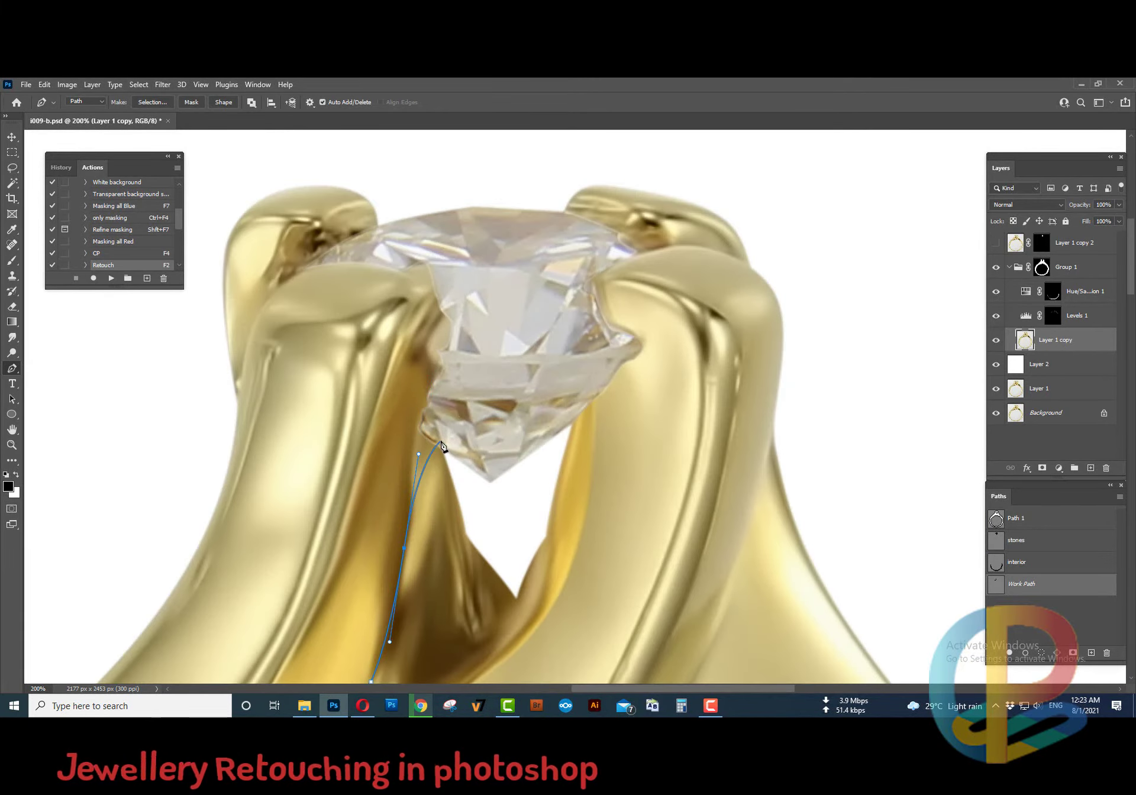
left_click_drag(389, 395, 404, 392)
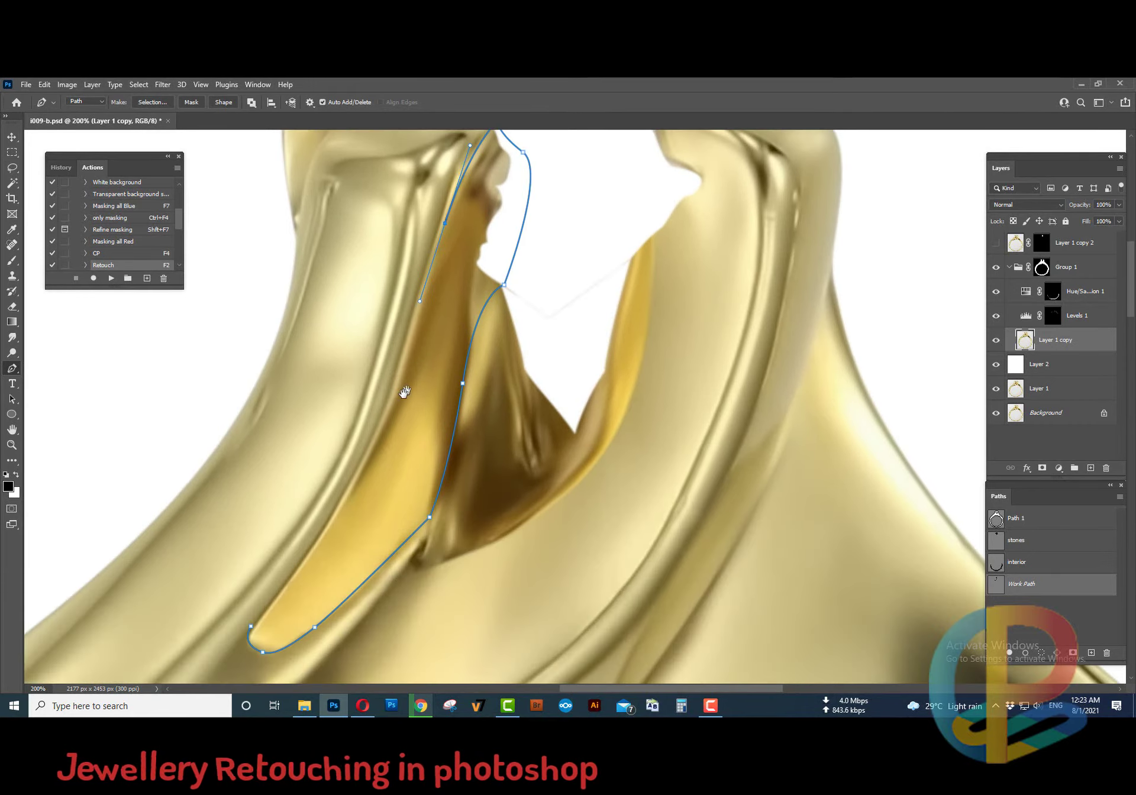
key("ctrl+Return")
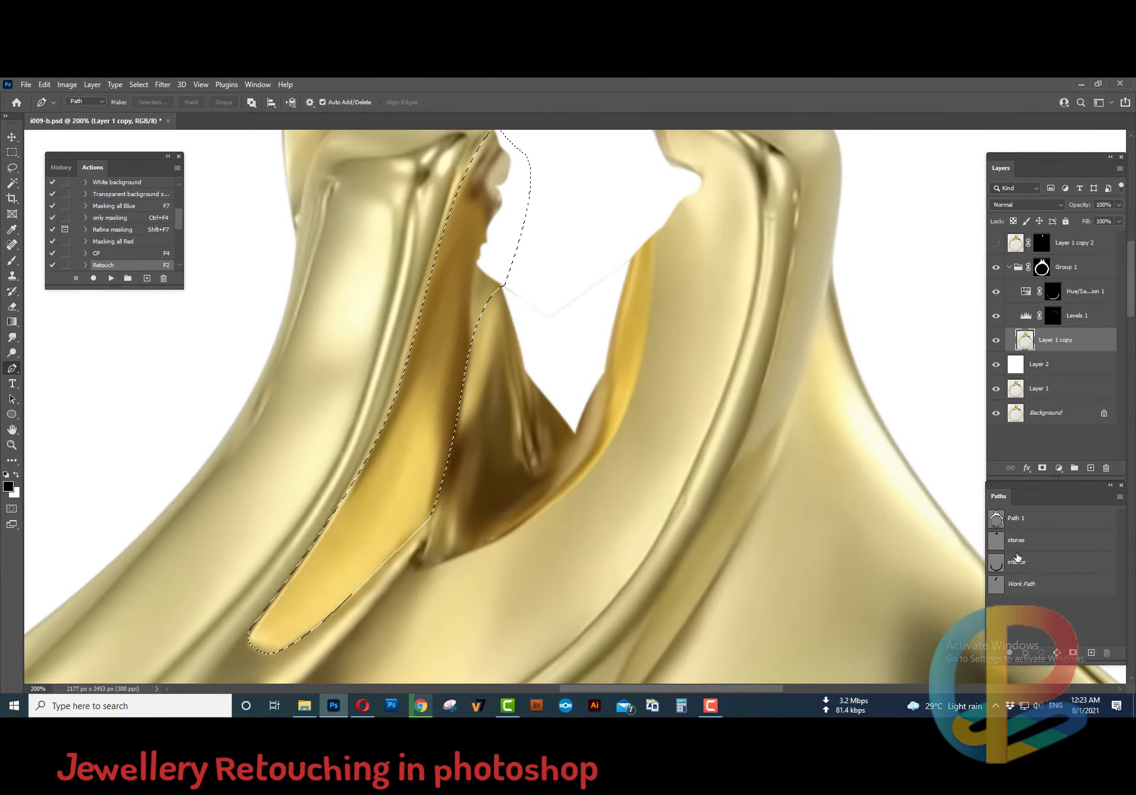
key("Return")
key("shift+F6")
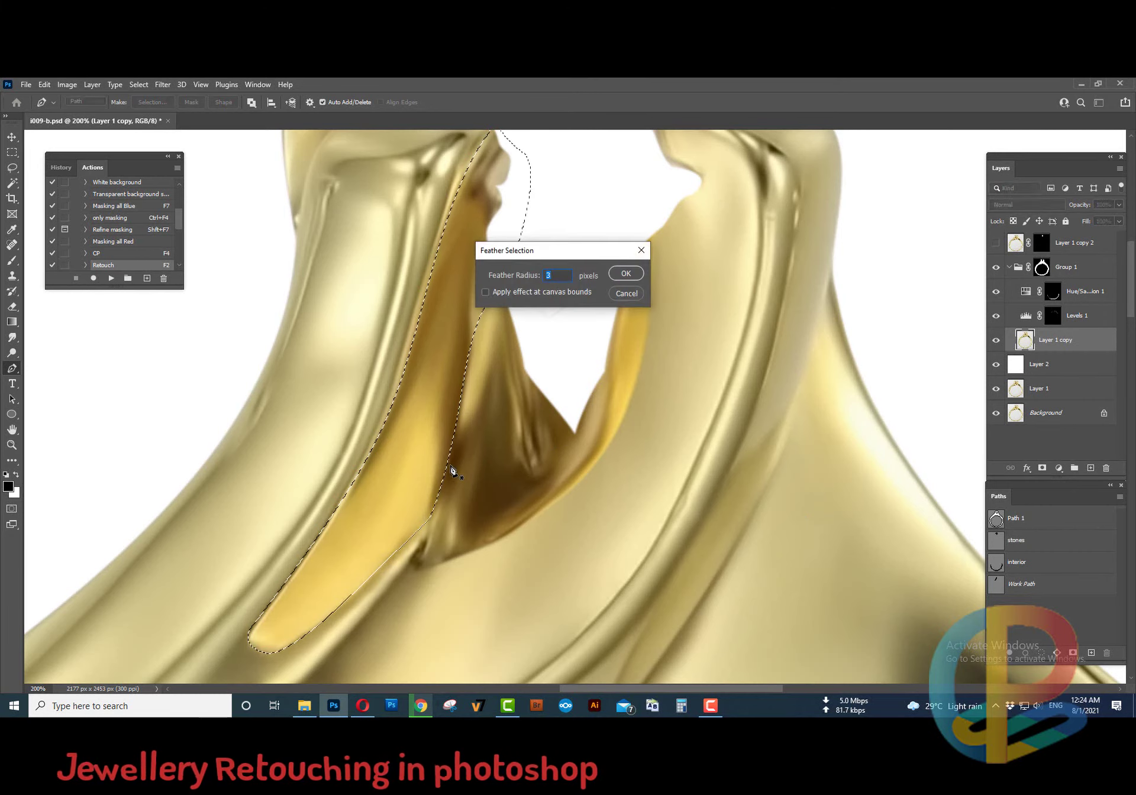
key("Return")
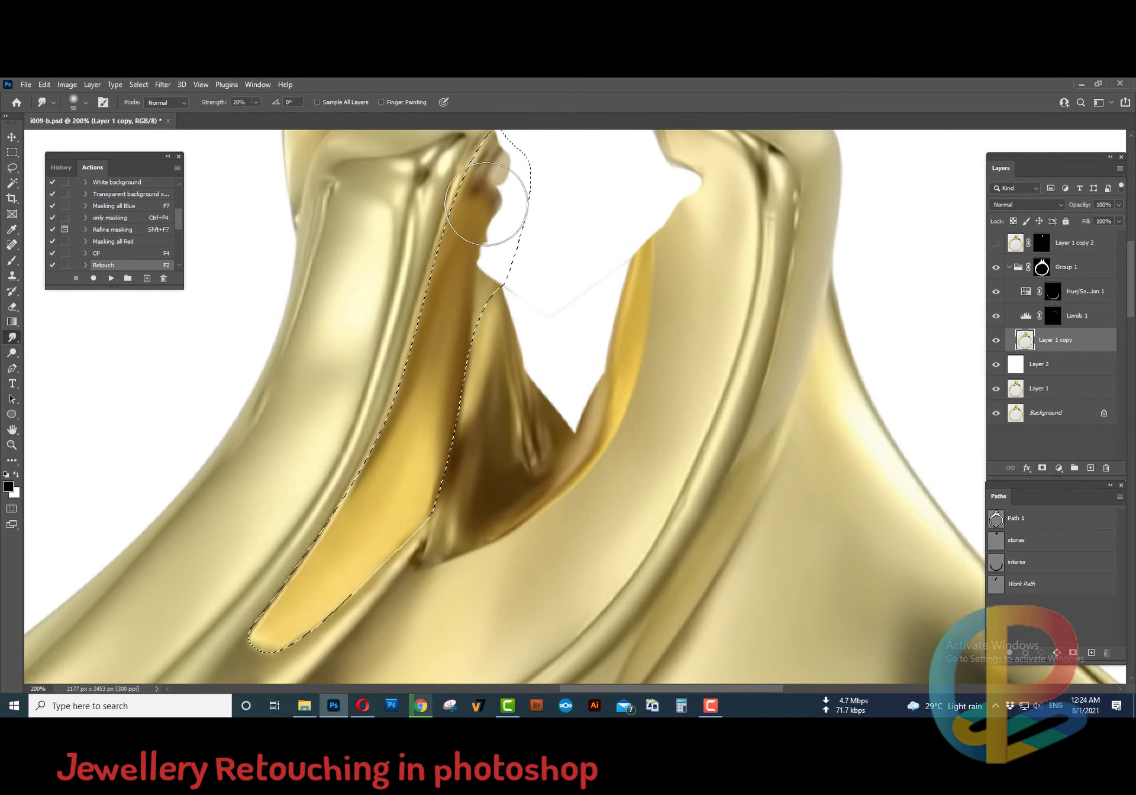
Smudge the groove smooth, then soften the band crease with a smaller brush at 10% strength
mouse_move(386, 376)
left_mouse_down()
mouse_move(501, 142)
mouse_move(415, 285)
left_mouse_up()
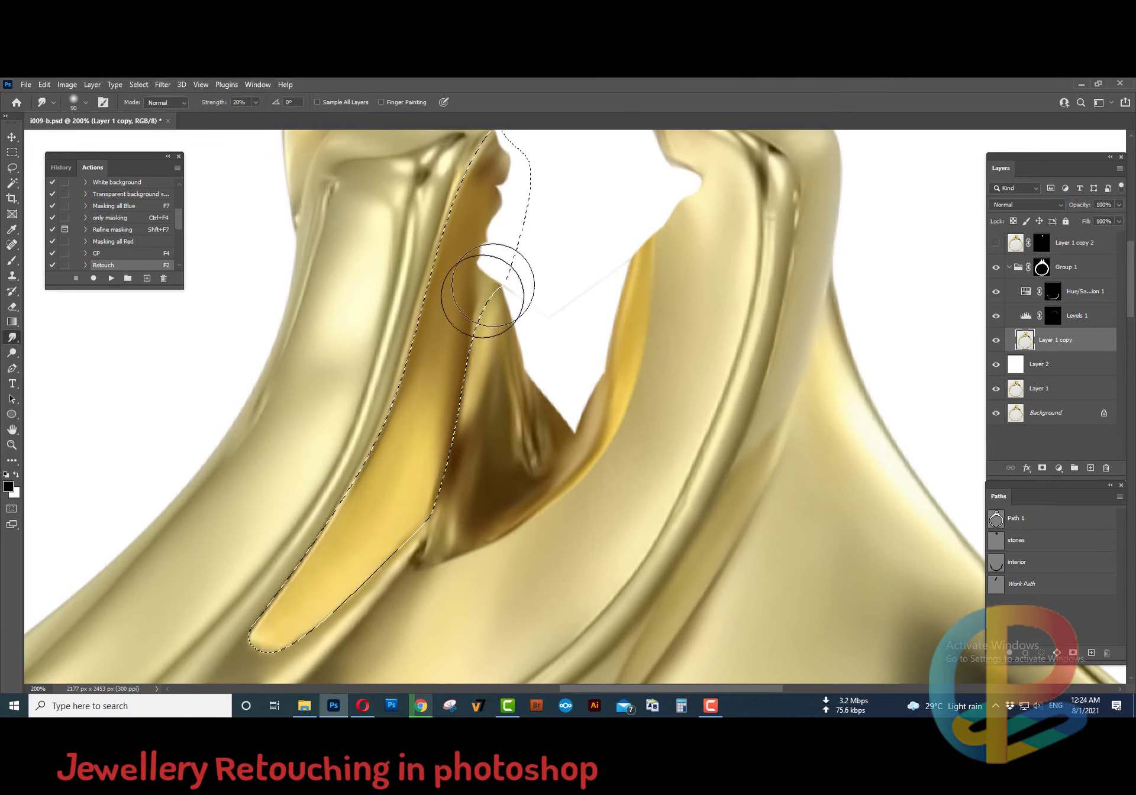
key("ctrl+d")
key("ctrl+0")
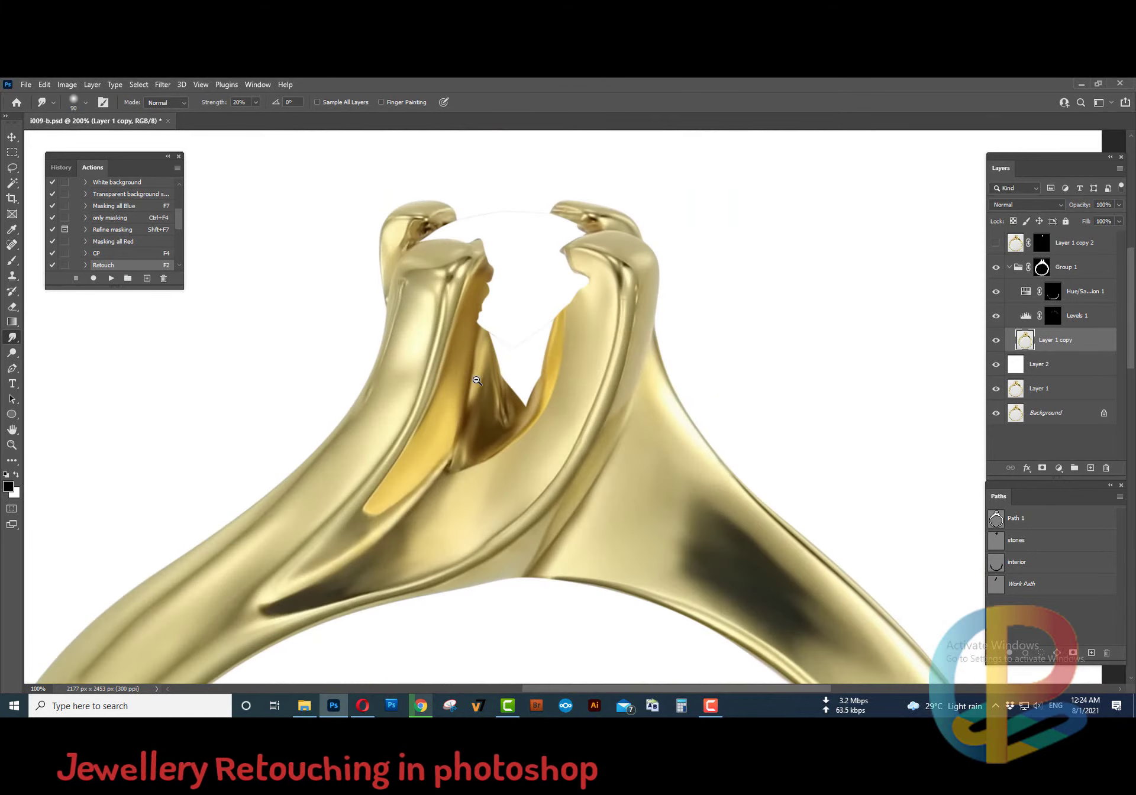
key("ctrl+1")
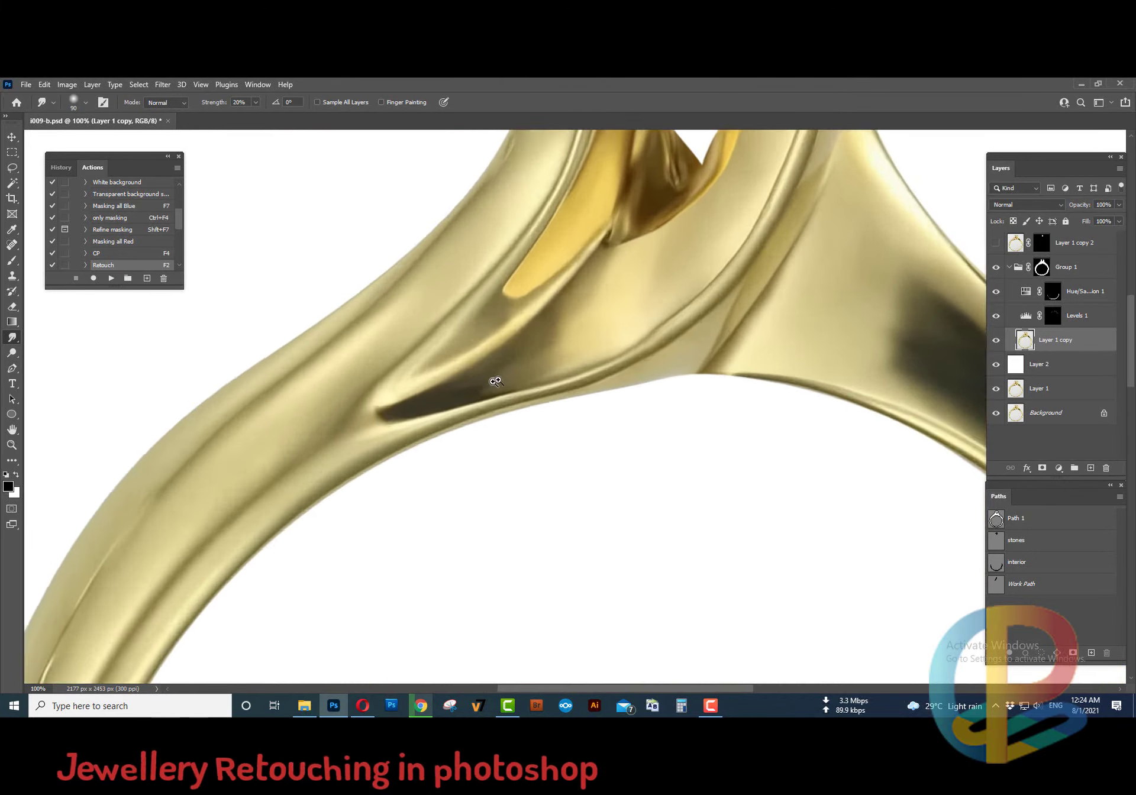
left_click(476, 387, "ctrl")
key("bracketleft")
key("bracketleft")
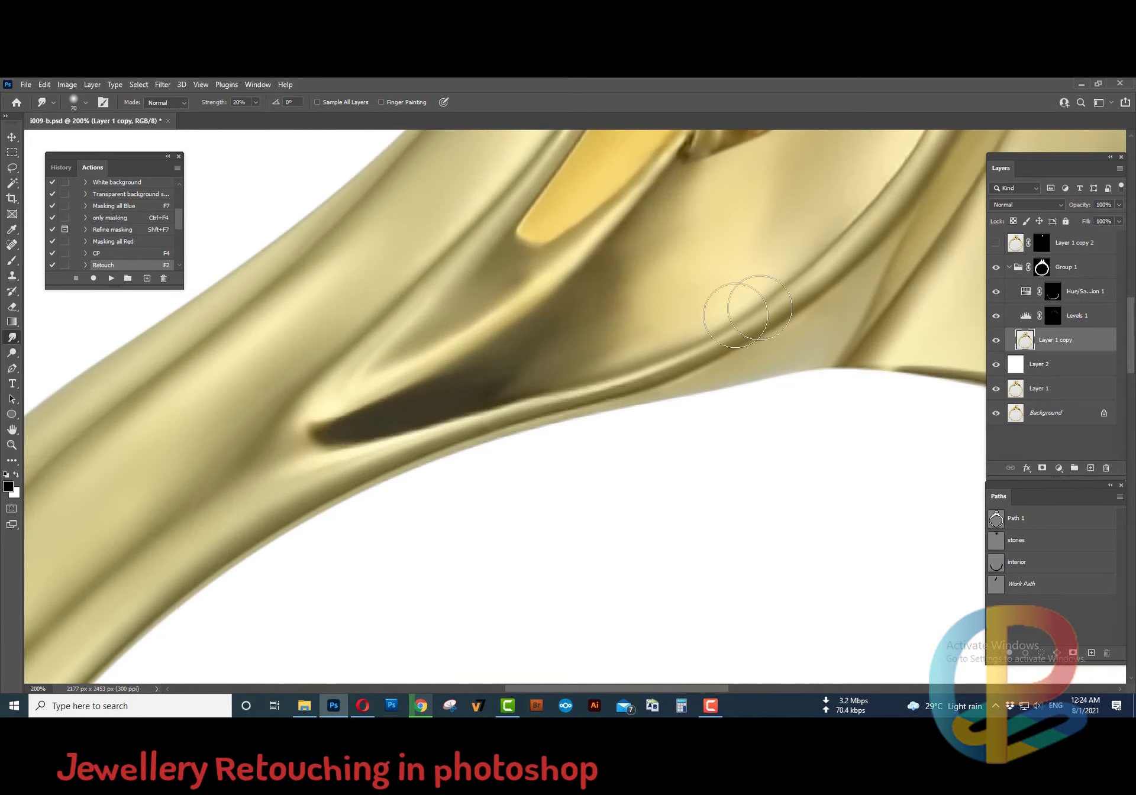
left_click(584, 353, "ctrl+alt")
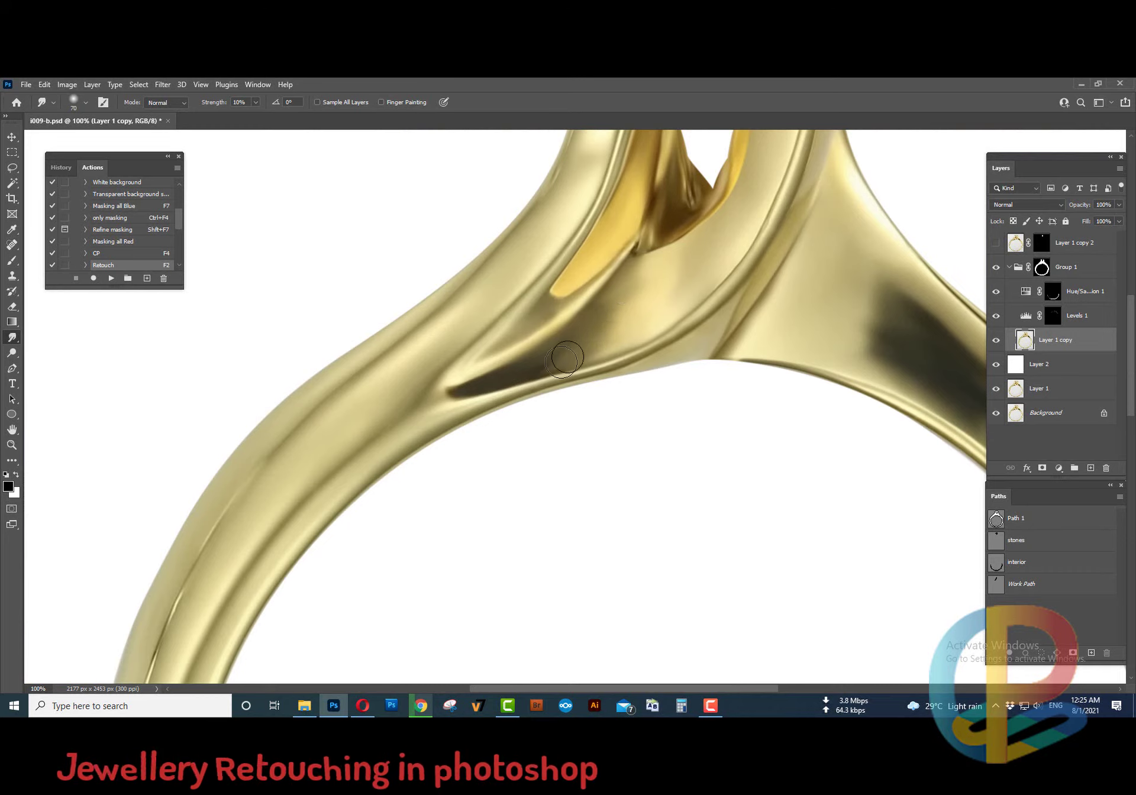
left_click(644, 312, "ctrl+alt")
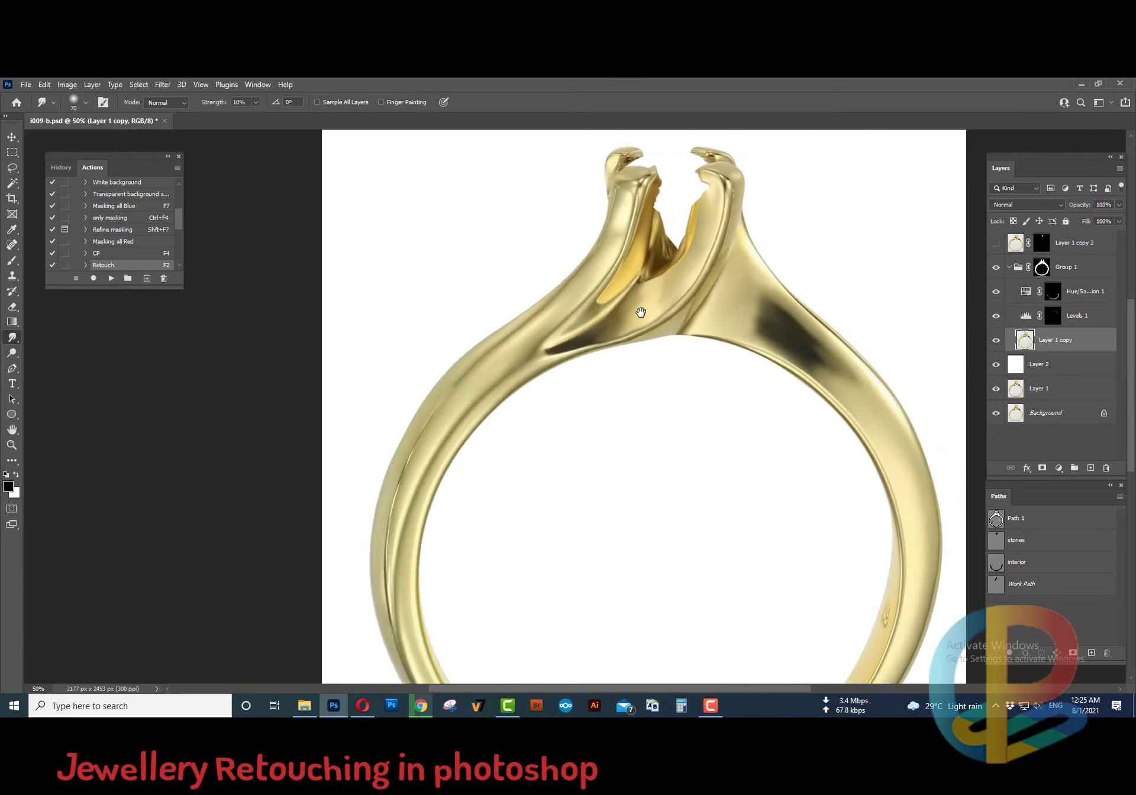
Trace a closed path around the left band groove and convert it to a selection
left_click(518, 583, "ctrl")
key("p")
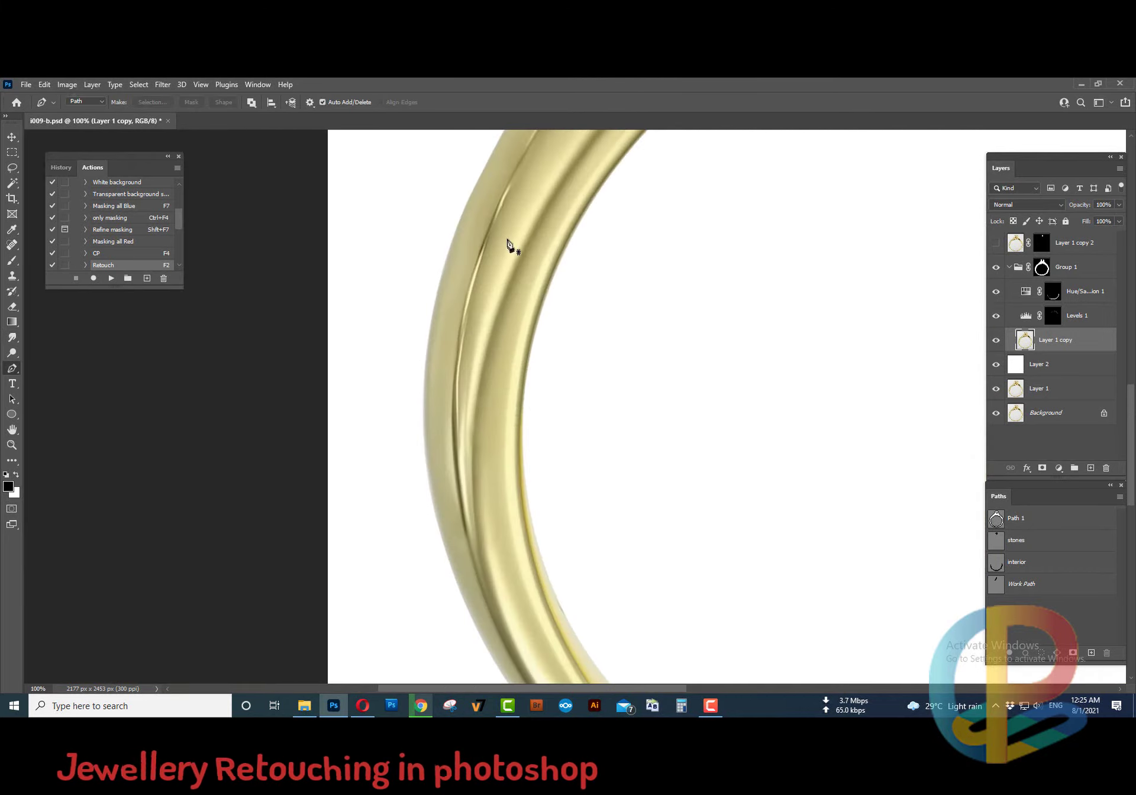
left_click(470, 473)
scroll(480, 511, "down", 3)
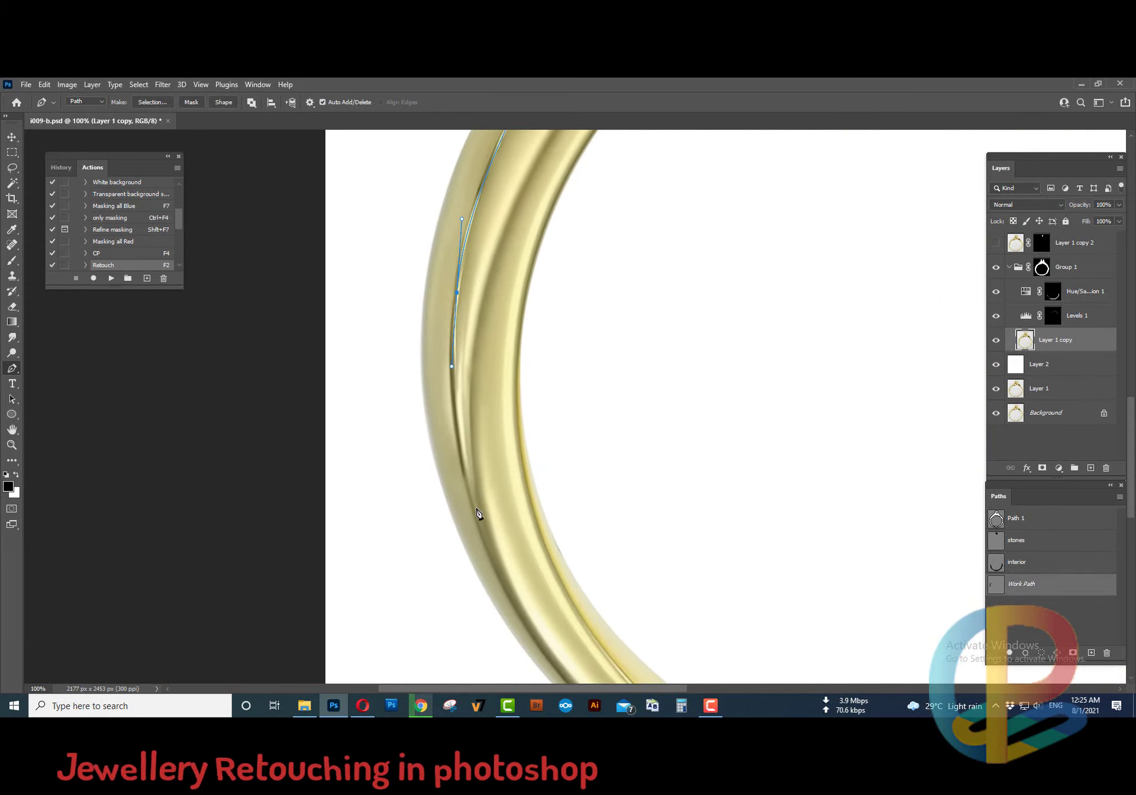
left_click(540, 146)
scroll(454, 426, "up", 5)
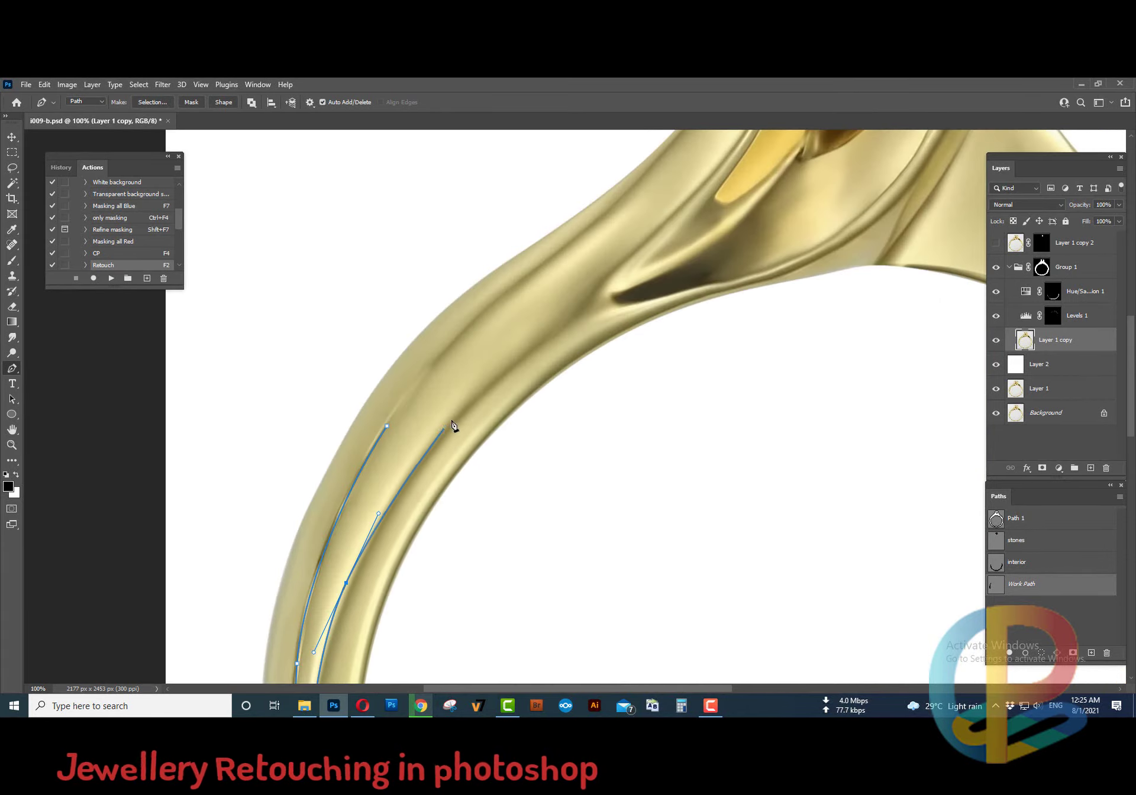
left_click(387, 427)
key("ctrl+Return")
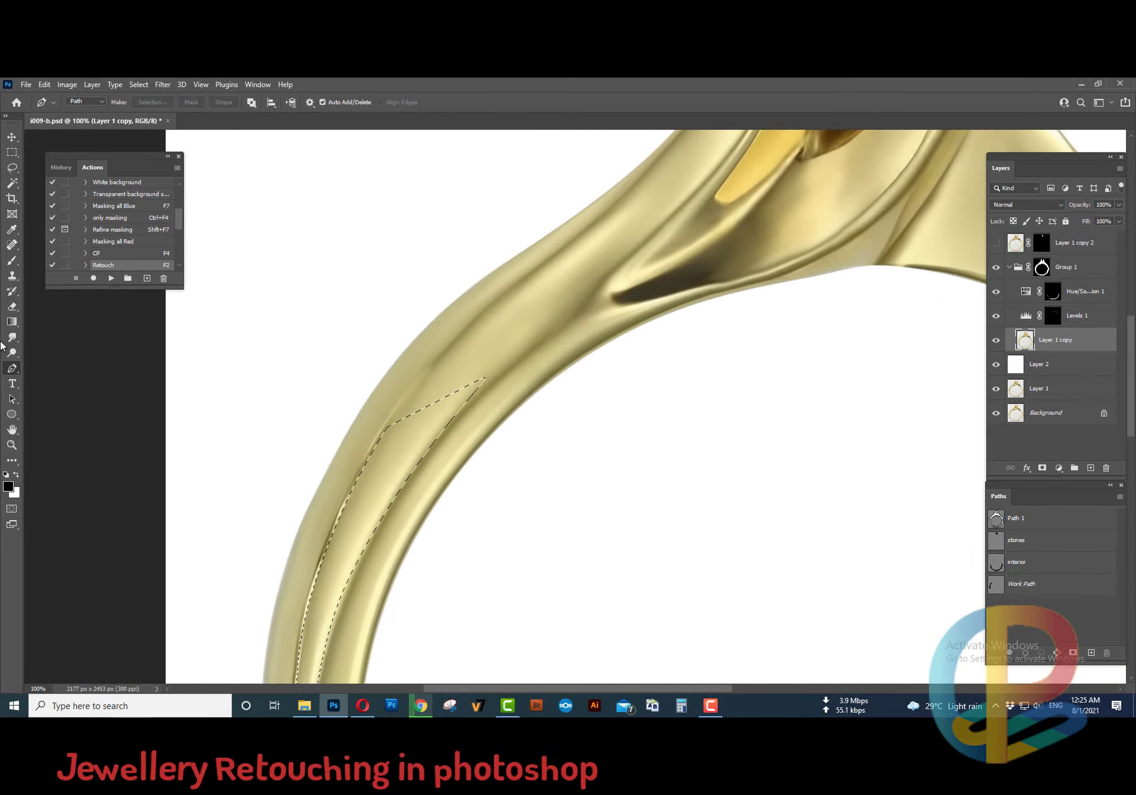
Smudge the selected groove smooth at 30–40% strength, then zoom out to the whole ring
key("r")
key("ctrl+plus")
key("3")
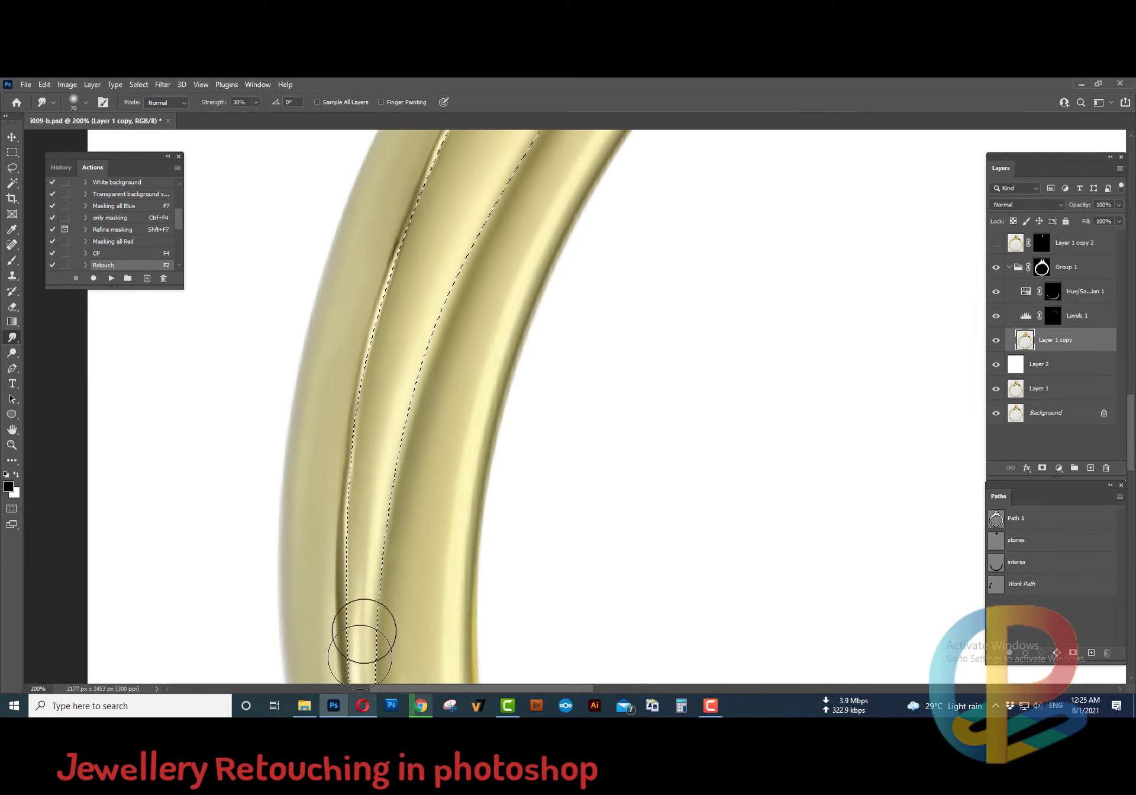
scroll(363, 629, "down", 3)
scroll(363, 629, "left", 1)
scroll(394, 624, "right", 1)
left_click_drag(380, 499, 375, 267)
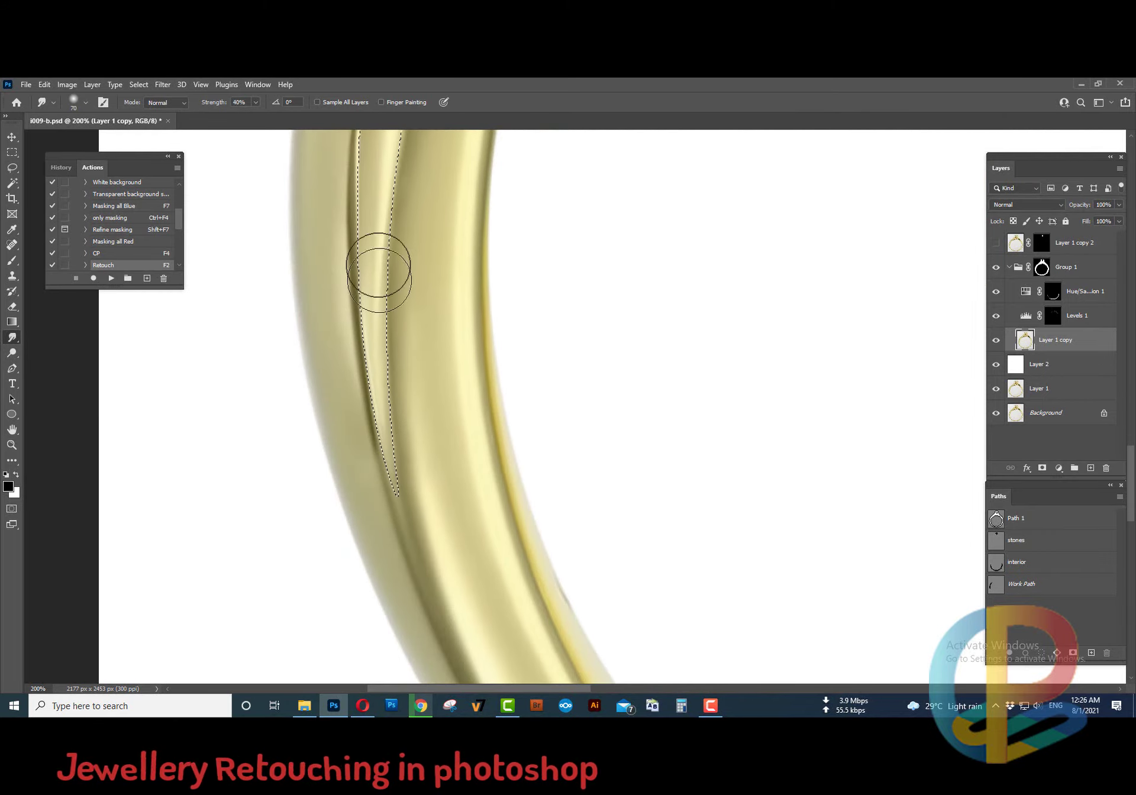
key("4")
key("ctrl+minus")
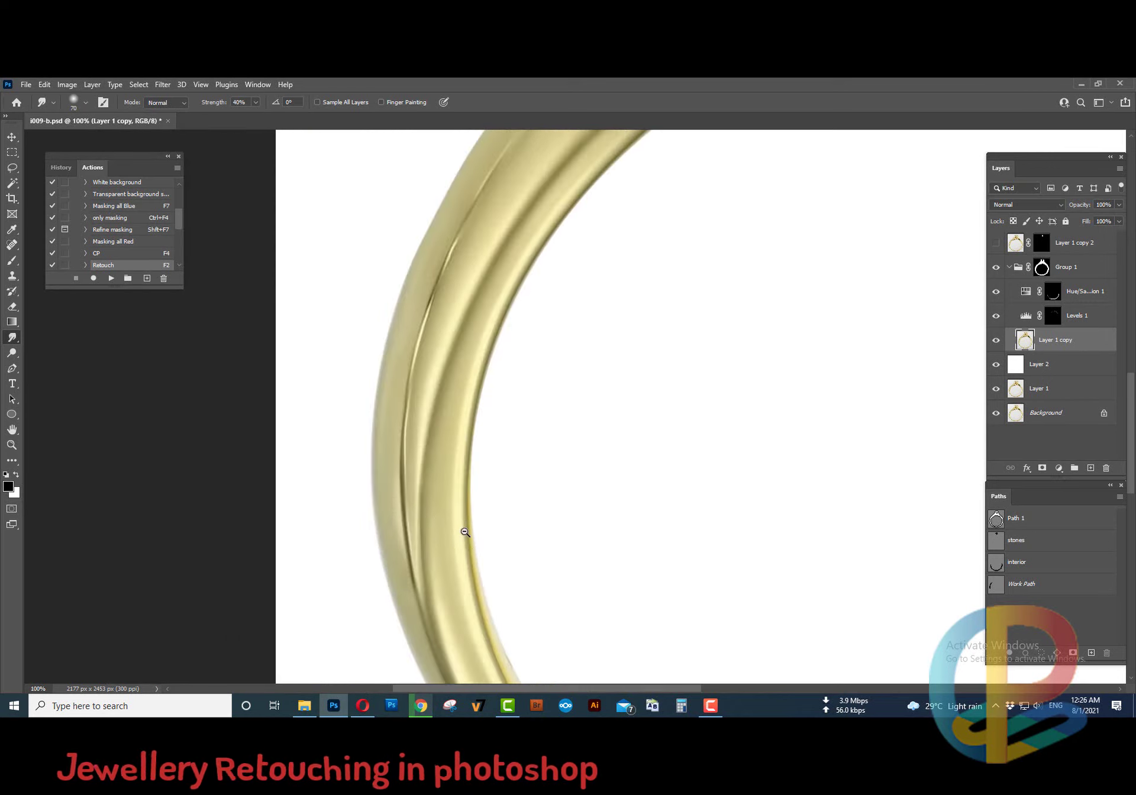
key("ctrl+minus")
key("ctrl+minus")
key("ctrl+minus")
Zoom in on the prongs and ready the Brush to paint Layer 1 copy 2's mask
key("p")
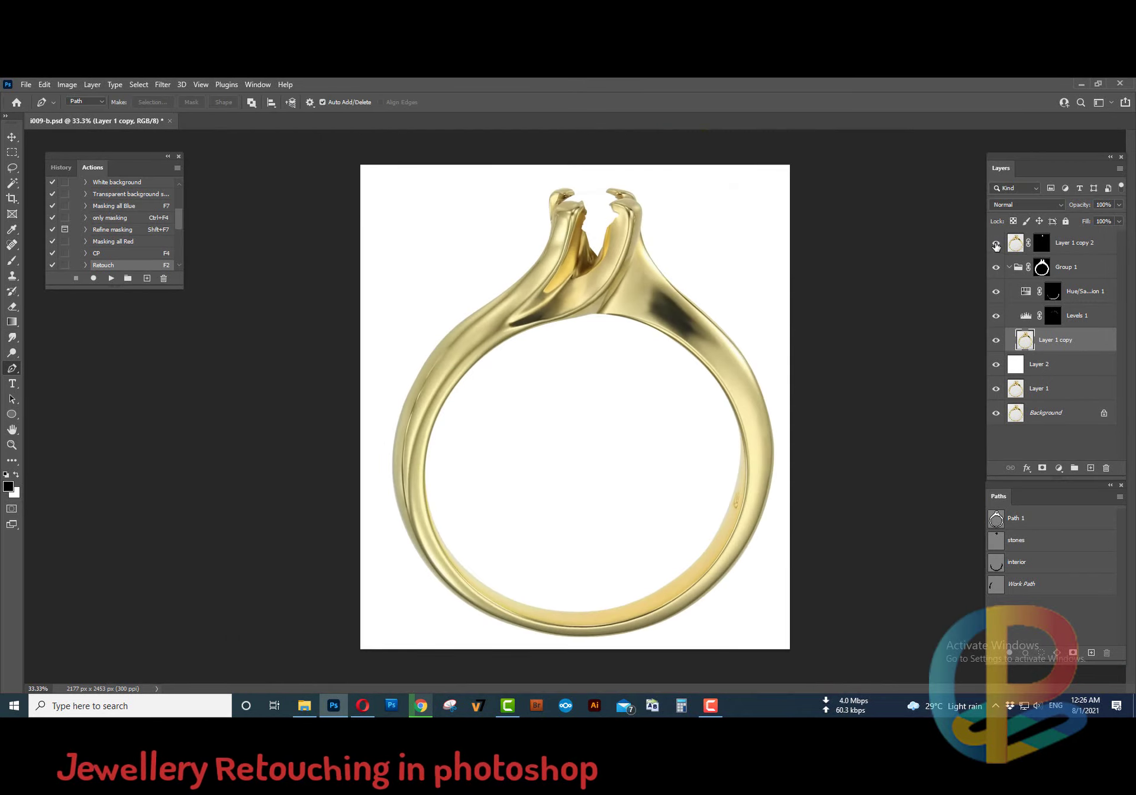
left_click_drag(725, 202, 480, 270)
key("ctrl+plus")
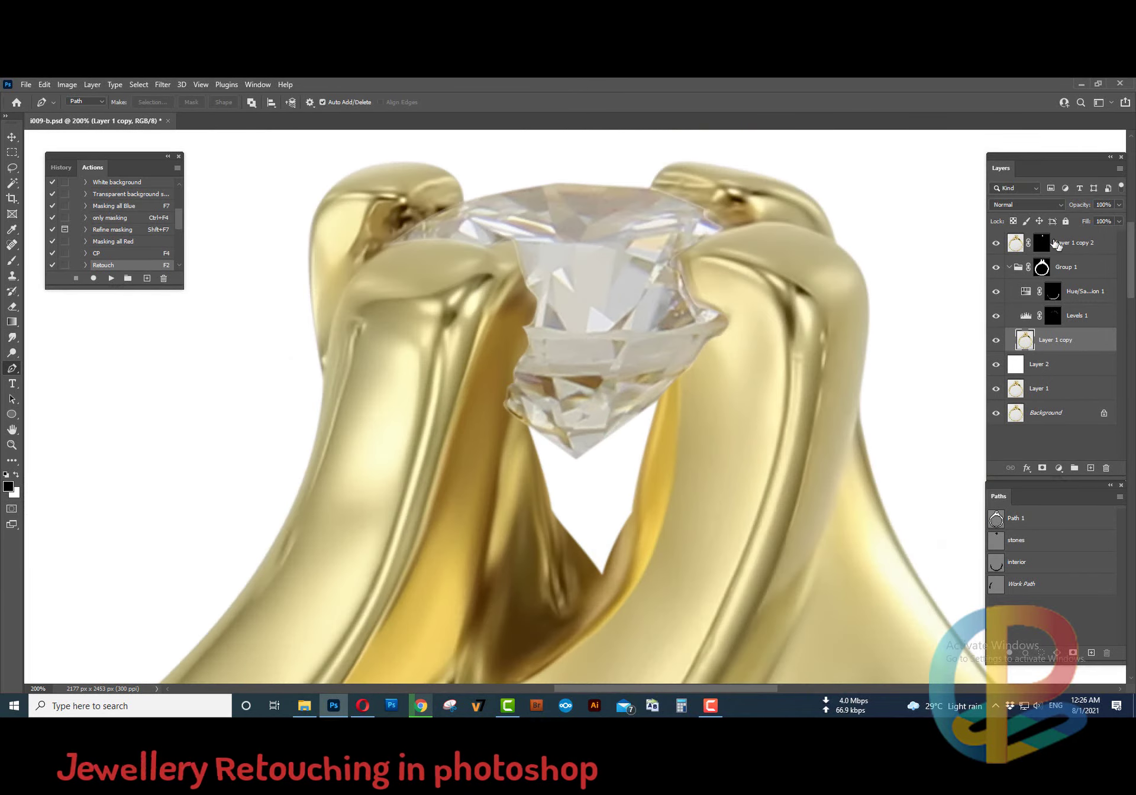
key("alt+bracketright")
key("e")
key("x")
key("b")
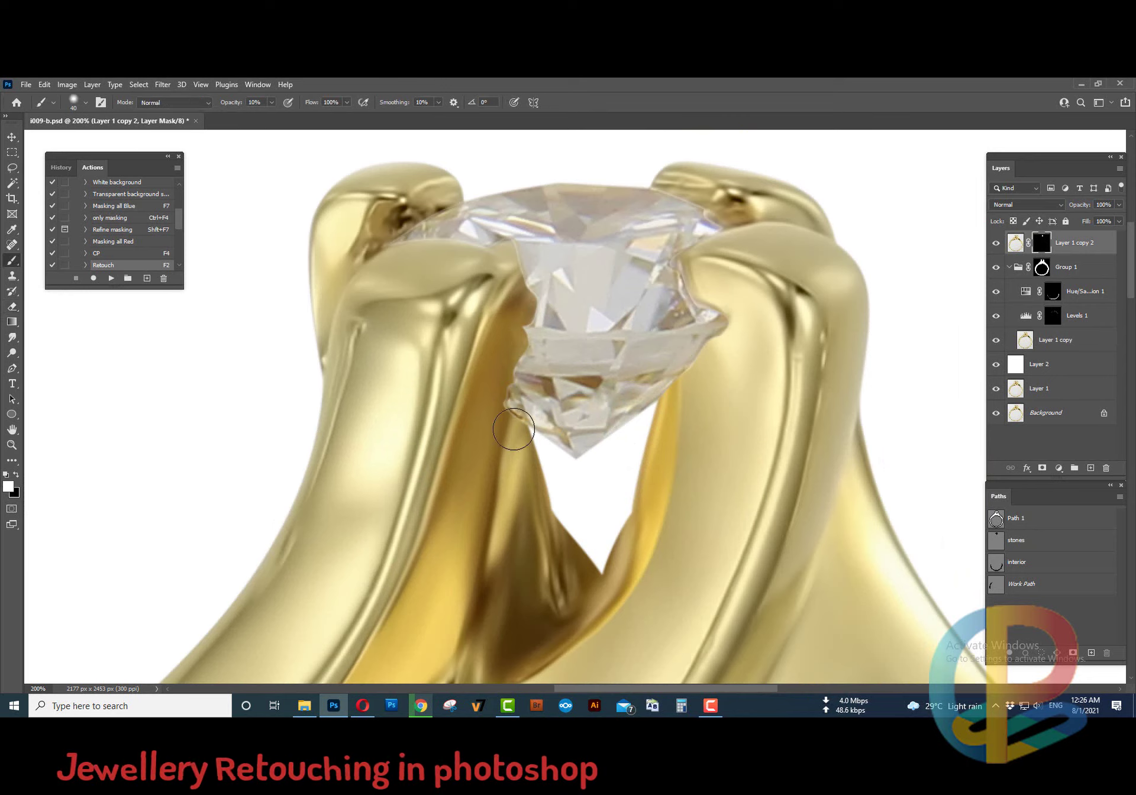